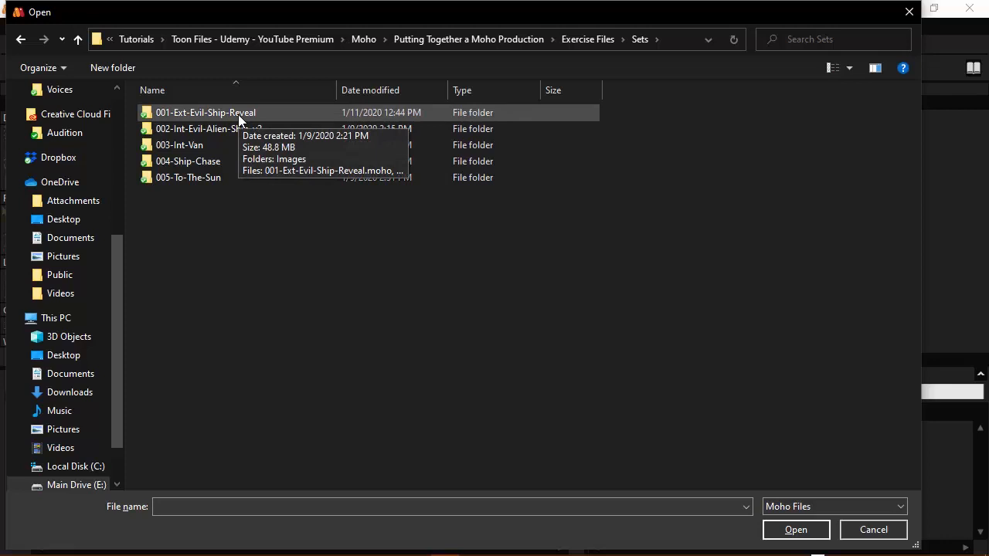
# Step: Open the project 001-Ext-Evil-Ship-Reveal.moho from its set folder
pyautogui.doubleClick(238, 115)
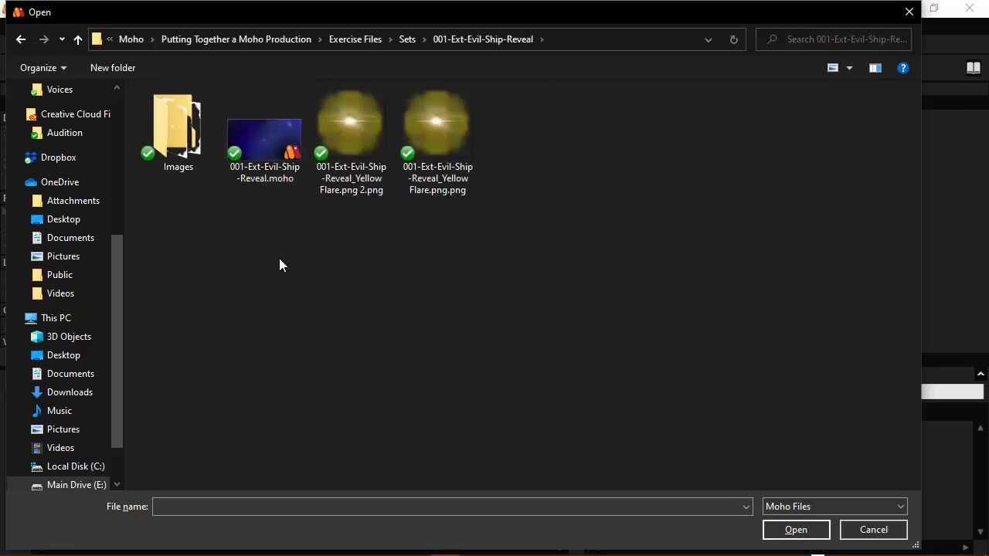
pyautogui.doubleClick(269, 144)
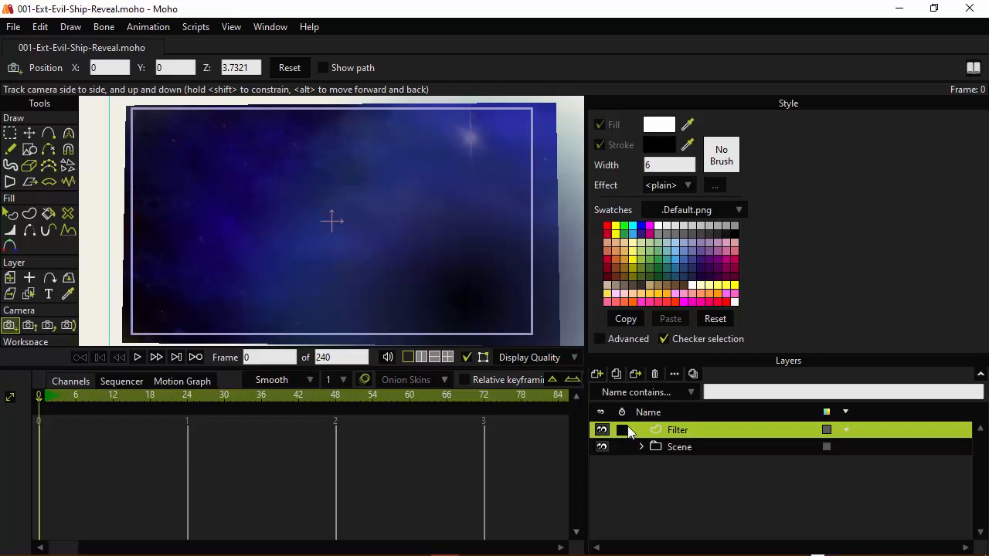
# Step: Expand the Scene group and examine the depth sorting options in its layer settings
pyautogui.click(641, 447)
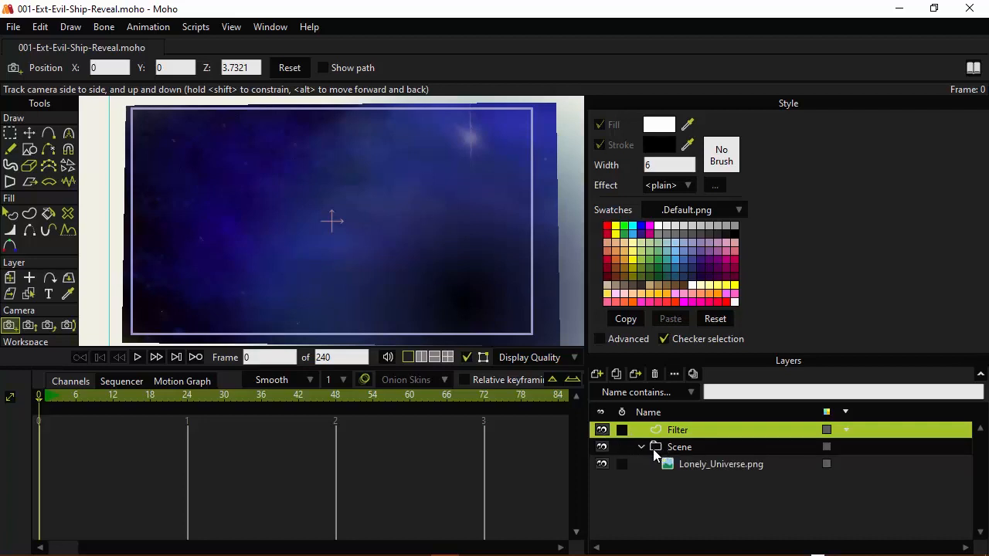
pyautogui.doubleClick(656, 447)
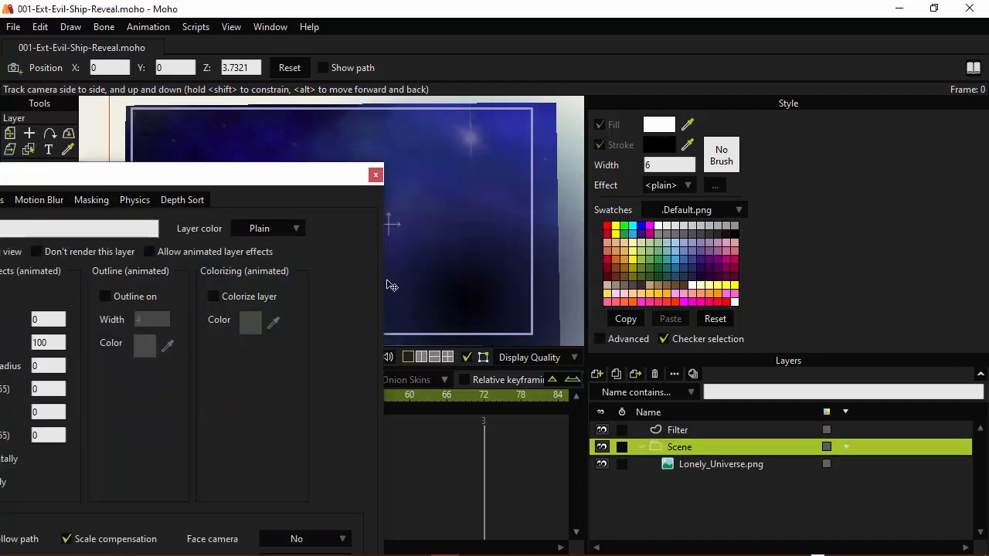
pyautogui.moveTo(273, 174); pyautogui.dragTo(425, 63)
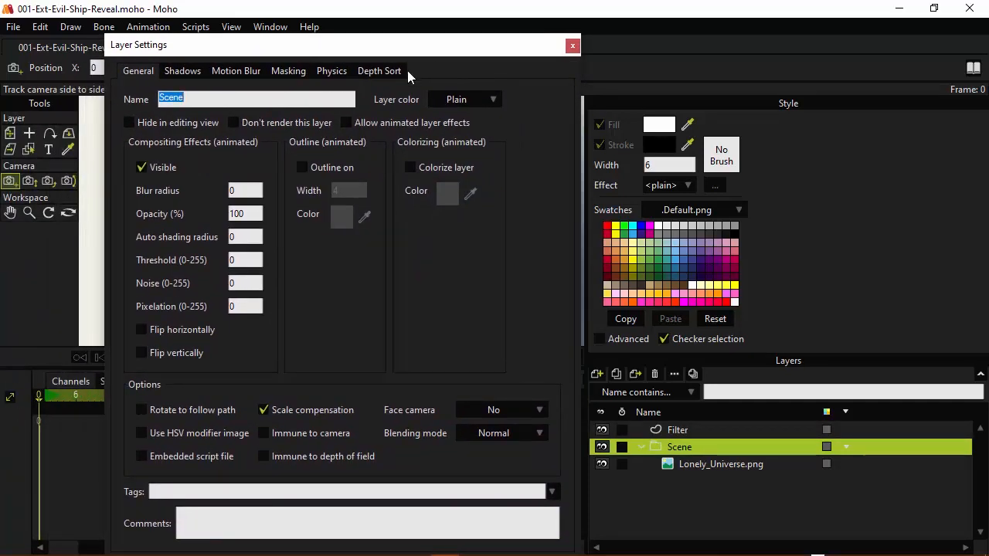
pyautogui.click(397, 69)
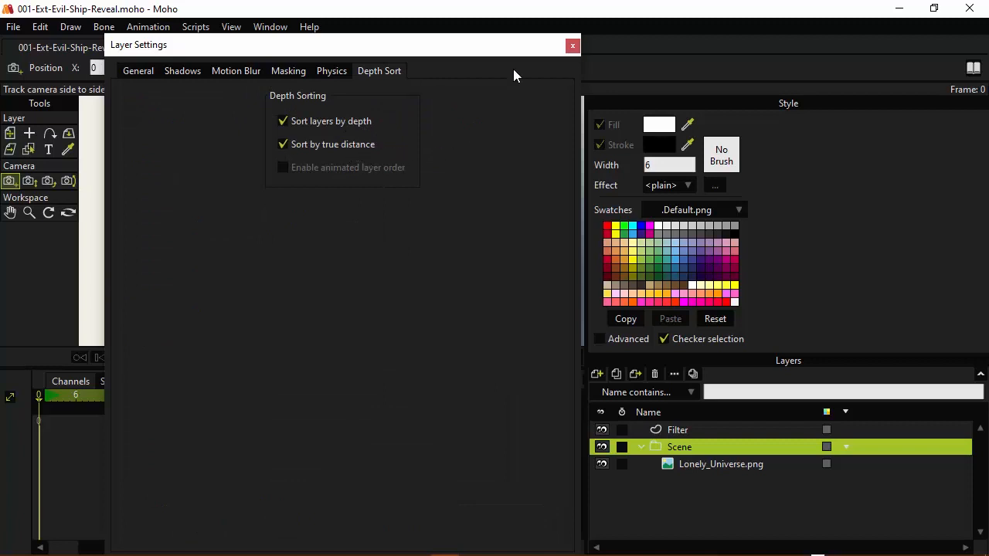
pyautogui.click(574, 45)
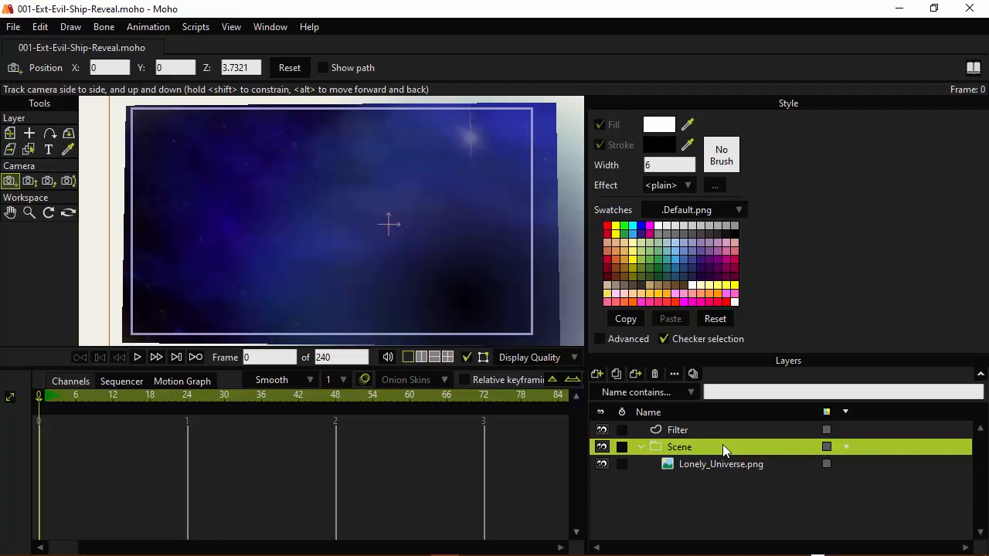
# Step: Import the 3D Ship object from Evil Alien Ship_v2.moho in the Ships folder and place it inside the Scene group
pyautogui.hotkey('ctrl', 'shift', 'i')
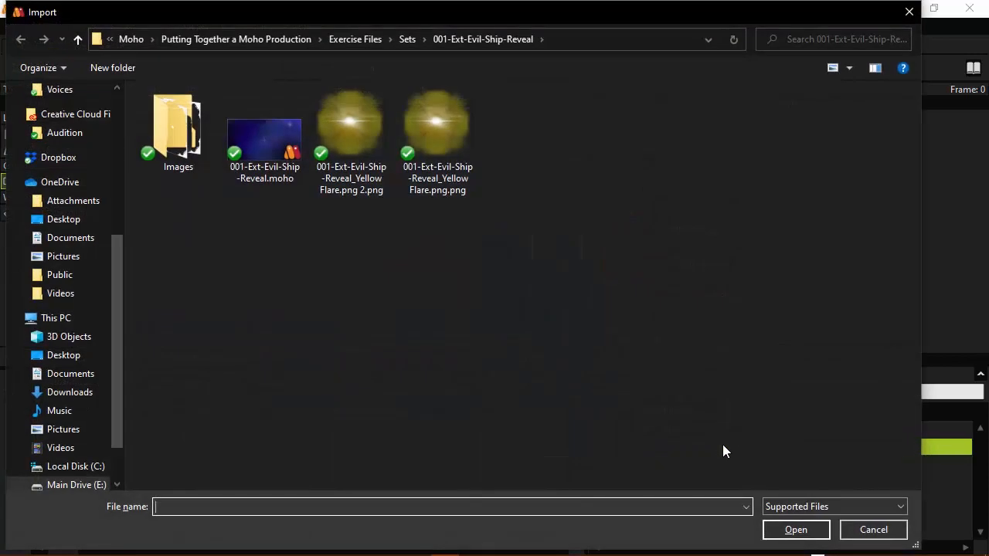
pyautogui.click(355, 39)
pyautogui.click(458, 295)
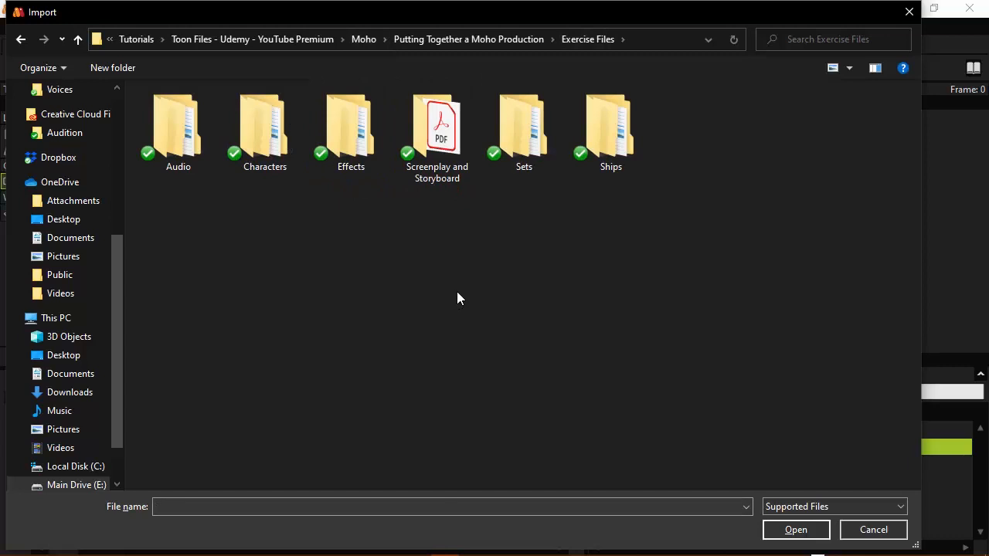
pyautogui.doubleClick(609, 123)
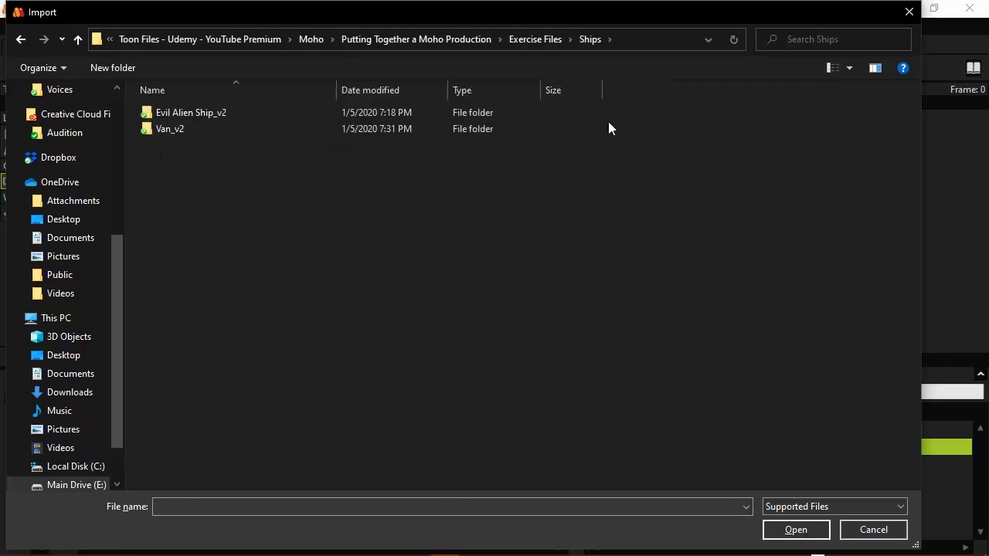
pyautogui.doubleClick(234, 113)
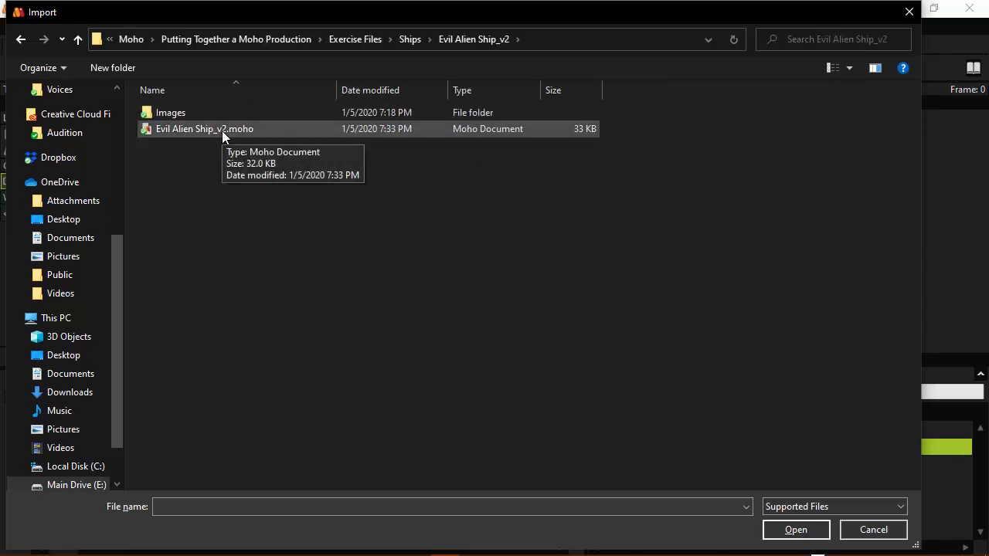
pyautogui.doubleClick(221, 130)
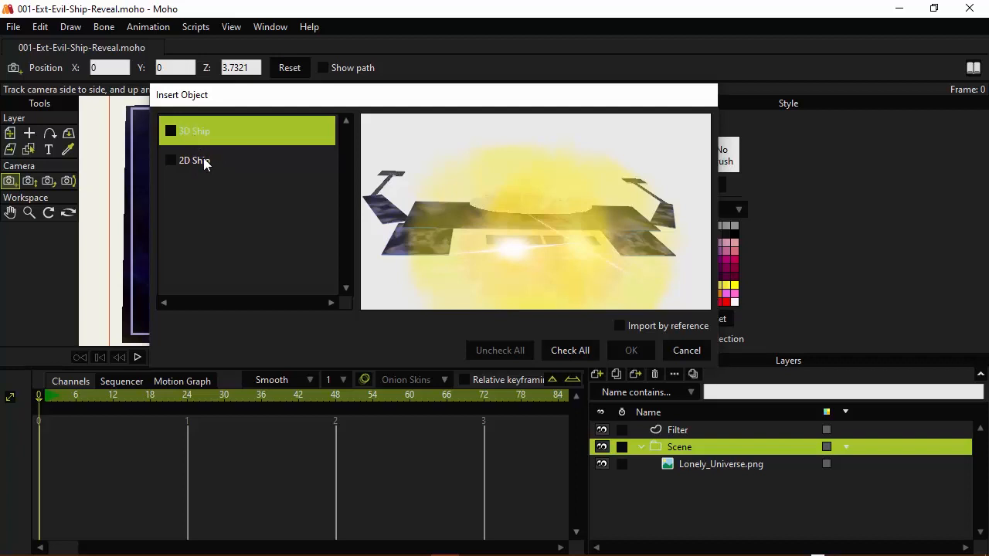
pyautogui.click(171, 132)
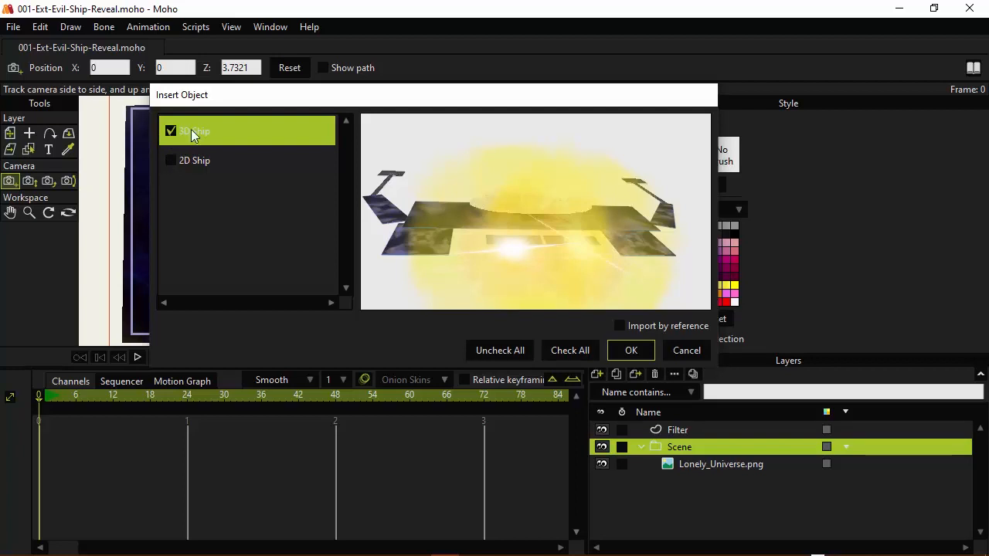
pyautogui.click(633, 354)
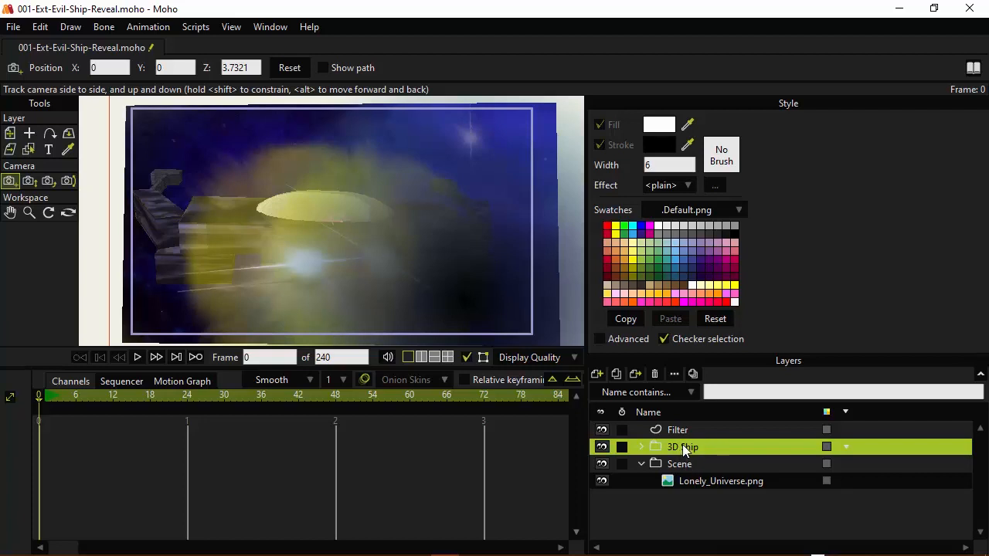
pyautogui.moveTo(680, 450)
pyautogui.mouseDown()
pyautogui.moveTo(684, 474)
pyautogui.moveTo(686, 466)
pyautogui.mouseUp()
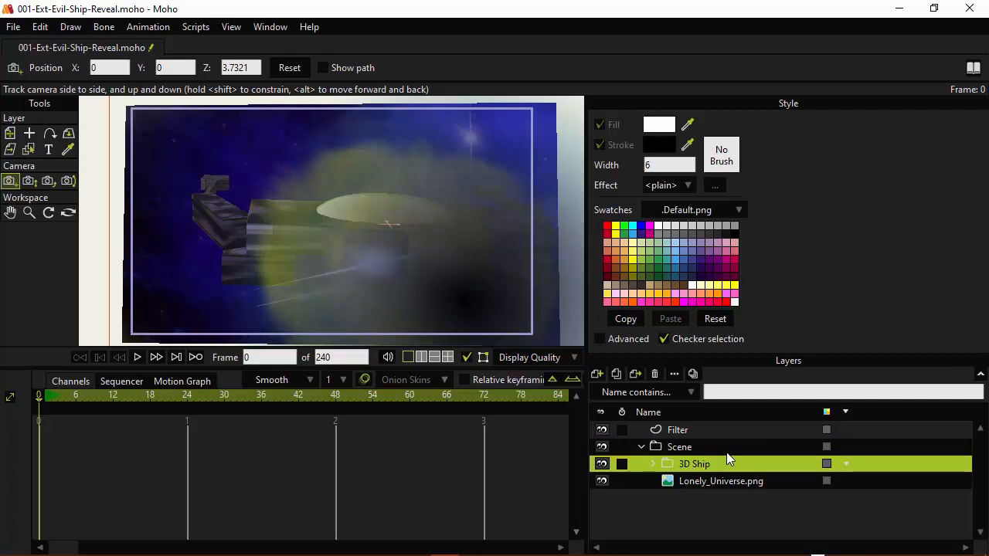
# Step: Push the 3D Ship layer back in depth to a Z position of -7
pyautogui.click(13, 135)
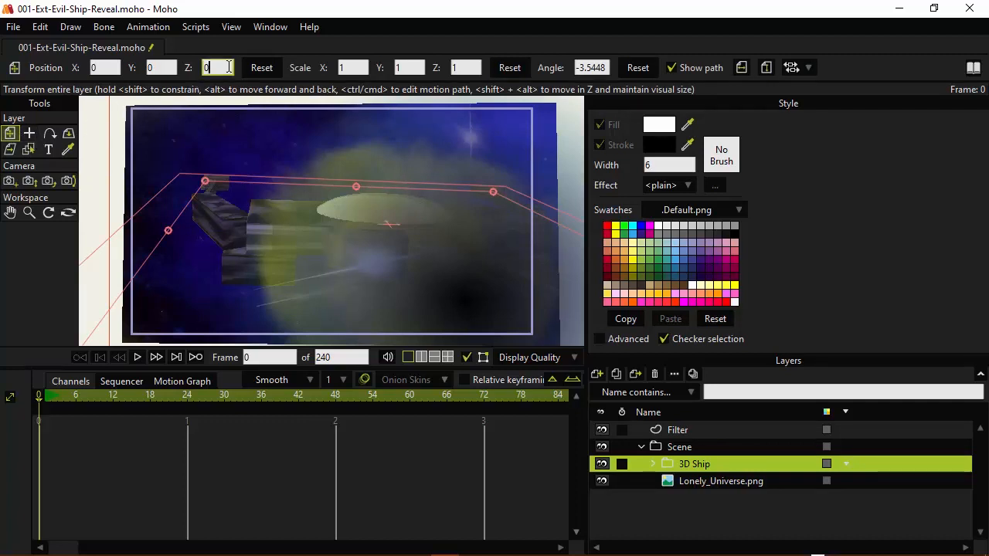
pyautogui.write('-1')
pyautogui.press('Return')
pyautogui.scroll(-8, 229, 67)
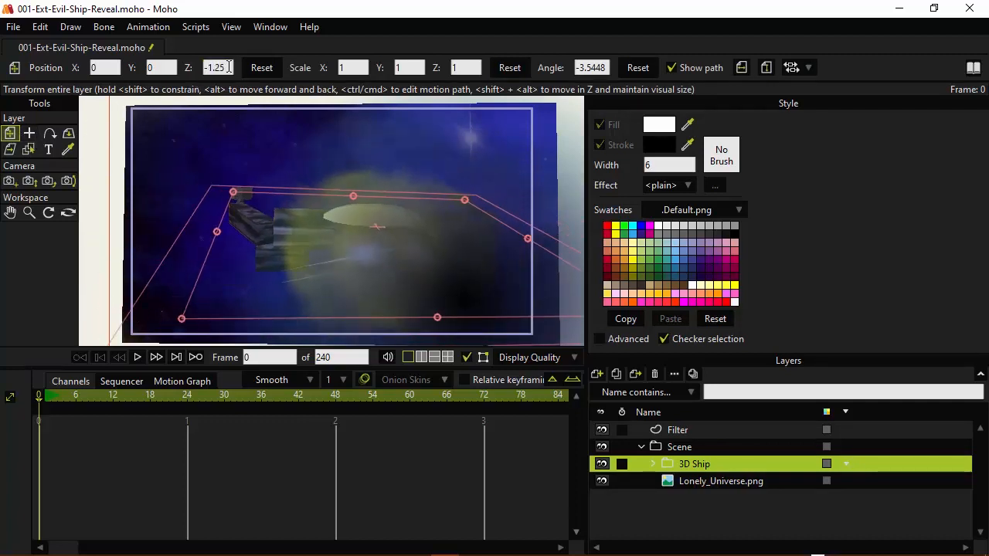
pyautogui.scroll(-1, 229, 67)
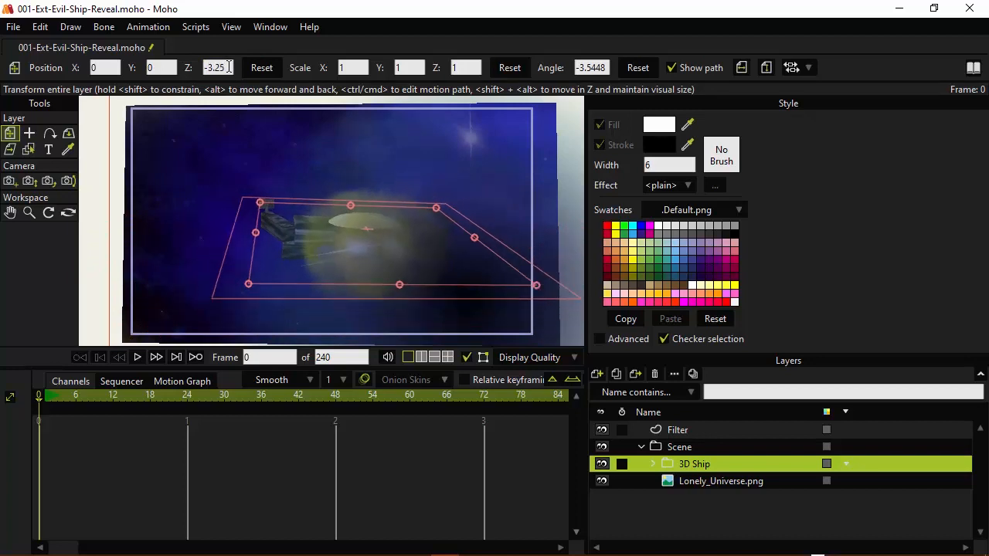
pyautogui.click(210, 67)
pyautogui.click(227, 65)
pyautogui.scroll(-6, 227, 67)
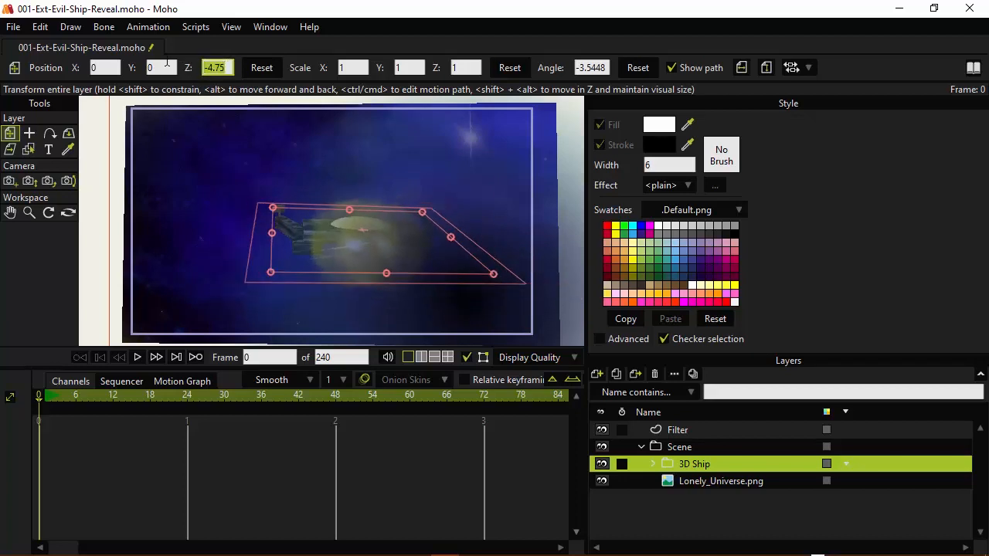
pyautogui.write('-7')
pyautogui.press('Return')
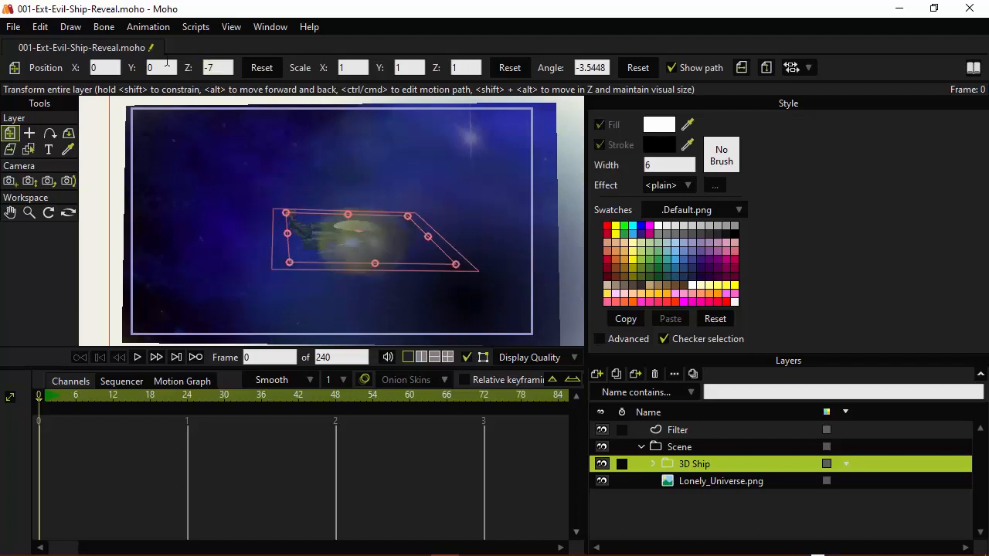
# Step: Push the 3D Ship layer behind the Lonely_Universe.png background with a Z position of -11
pyautogui.scroll(-2, 224, 68)
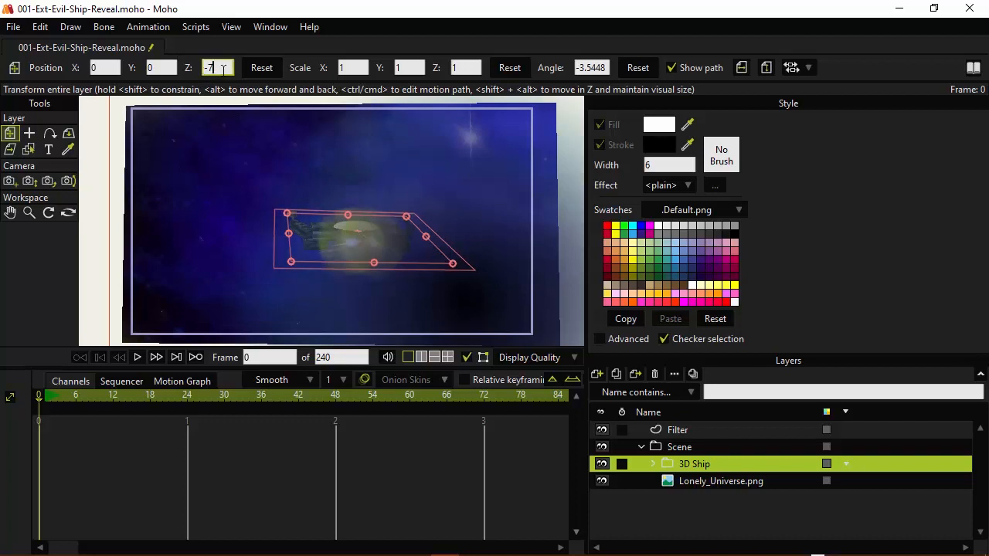
pyautogui.scroll(-7, 225, 68)
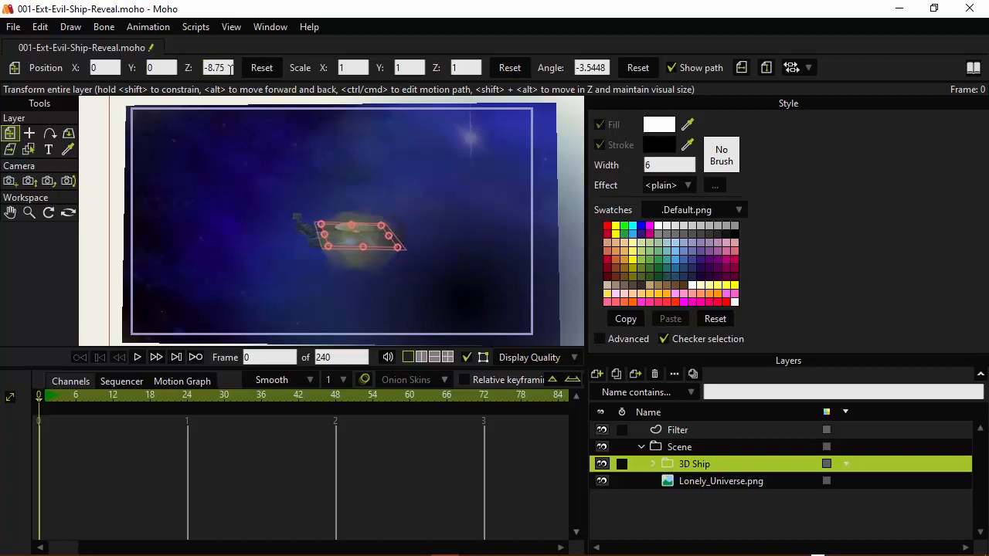
pyautogui.scroll(-6, 229, 68)
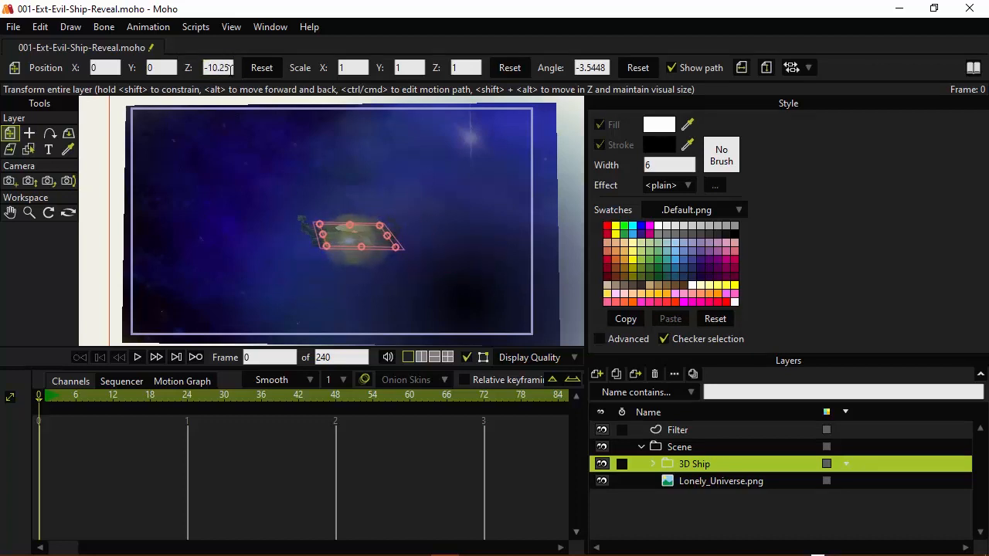
pyautogui.scroll(-1, 229, 68)
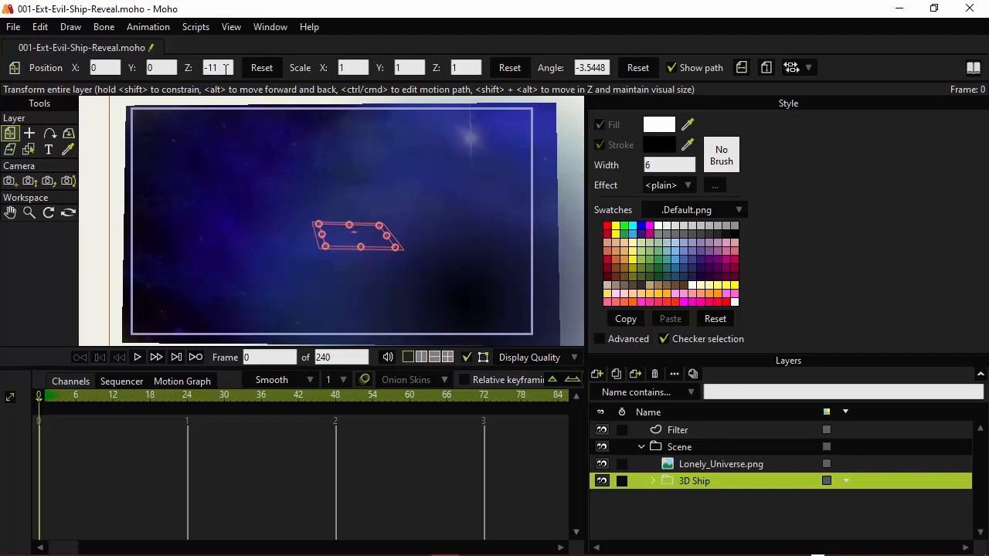
# Step: Bring the 3D Ship layer forward to a Z position of -4
pyautogui.scroll(1, 225, 68)
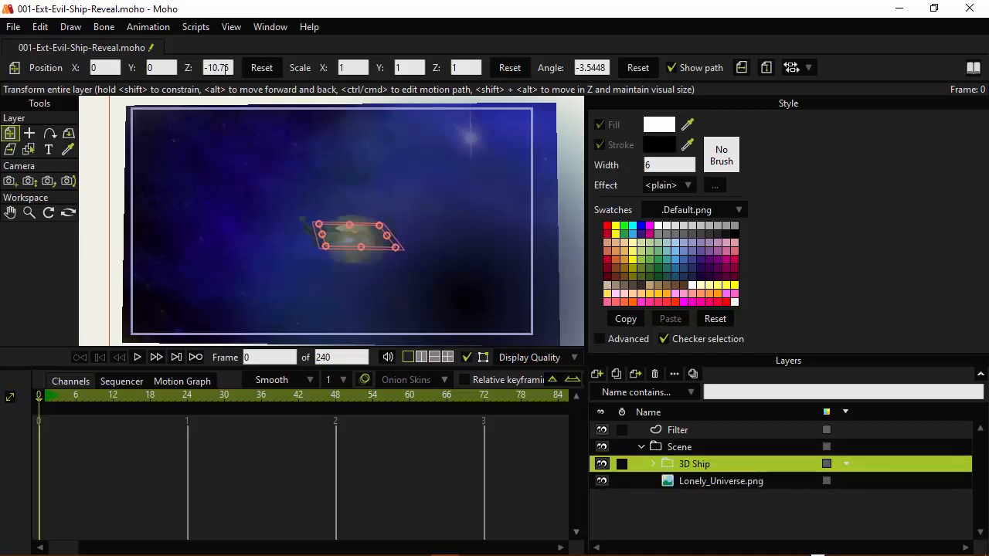
pyautogui.scroll(14, 223, 68)
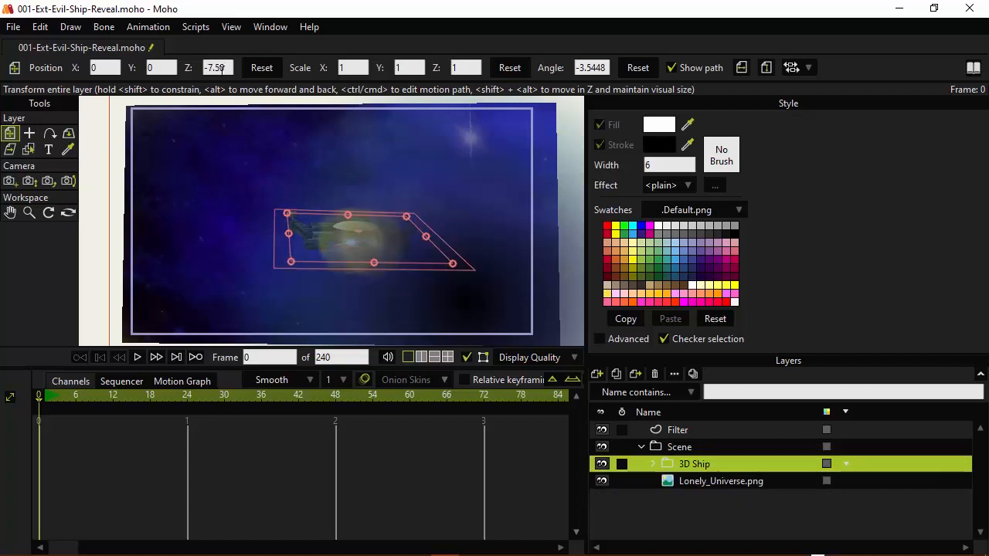
pyautogui.scroll(16, 222, 68)
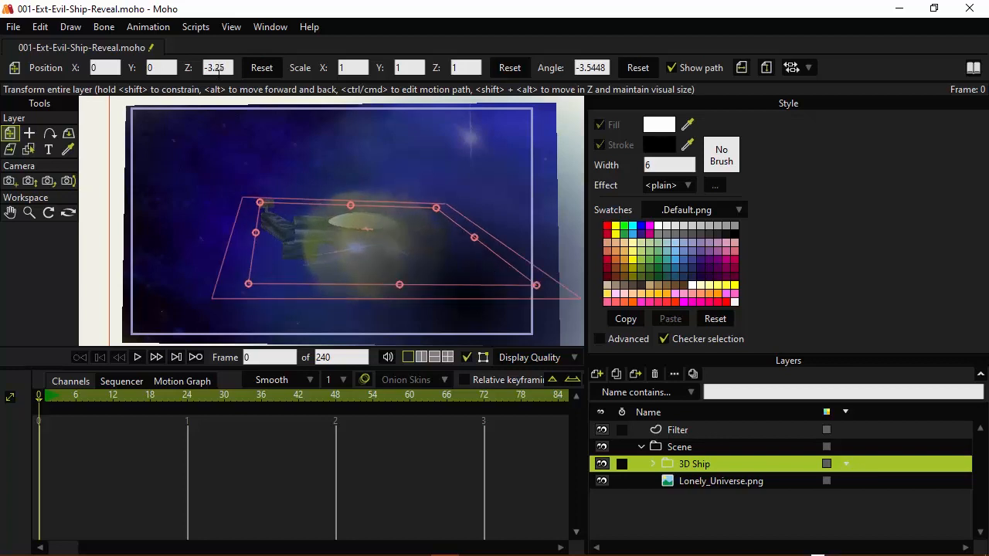
pyautogui.scroll(-3, 219, 68)
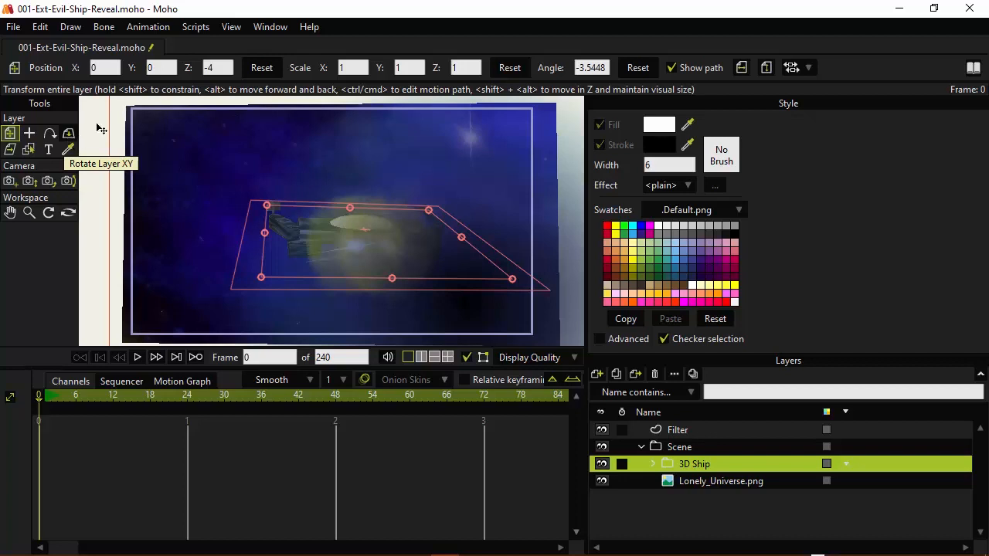
# Step: Hide the Filter layer and rotate the 3D Ship layer to about -95 degrees in X and -150 degrees in Y
pyautogui.click(68, 135)
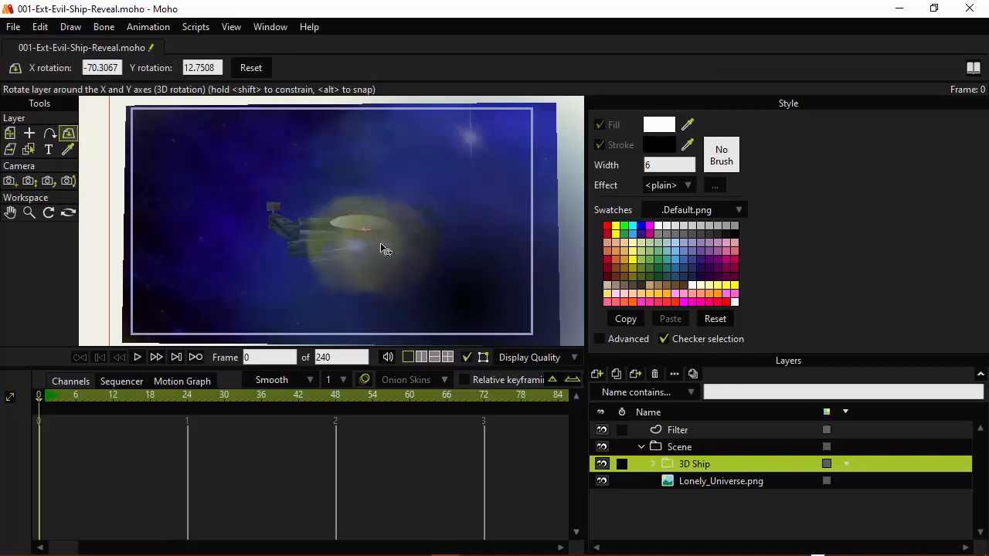
pyautogui.moveTo(382, 249); pyautogui.dragTo(278, 214)
pyautogui.click(602, 429)
pyautogui.click(602, 430)
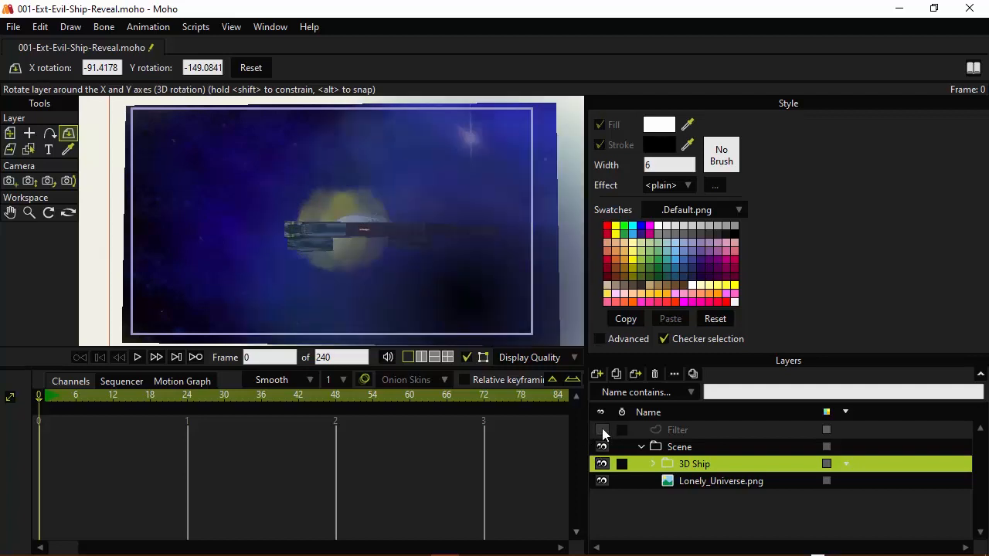
pyautogui.moveTo(364, 252); pyautogui.dragTo(376, 259)
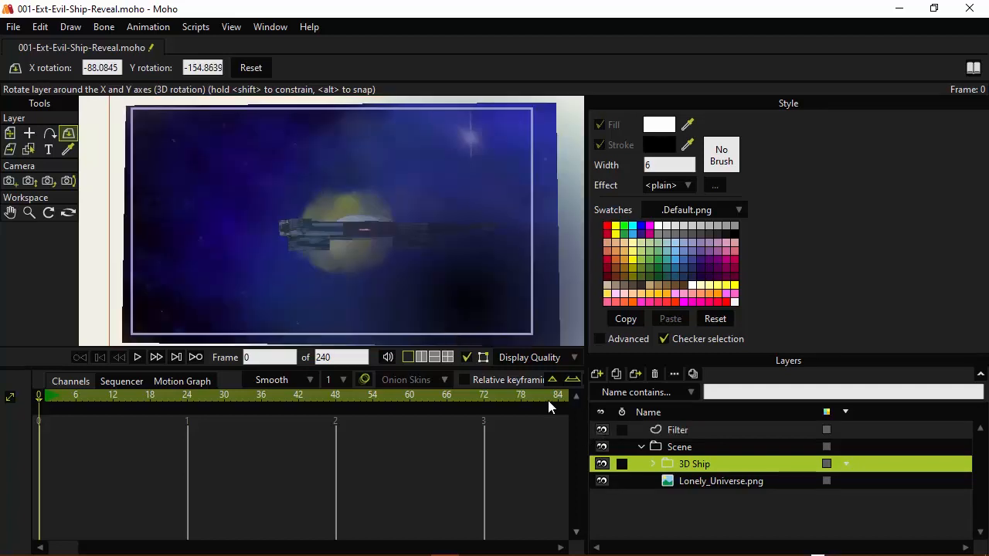
pyautogui.click(604, 430)
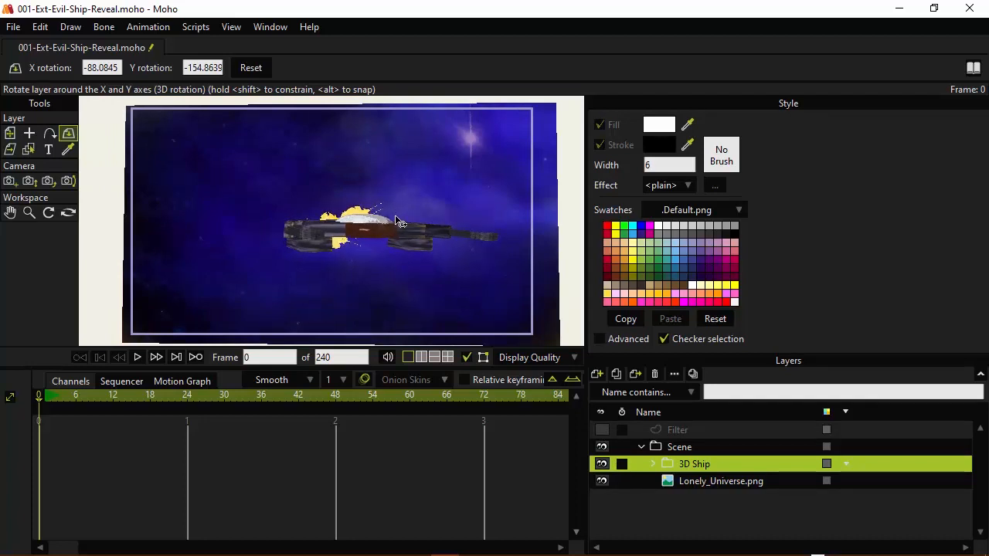
pyautogui.moveTo(402, 224); pyautogui.dragTo(515, 233)
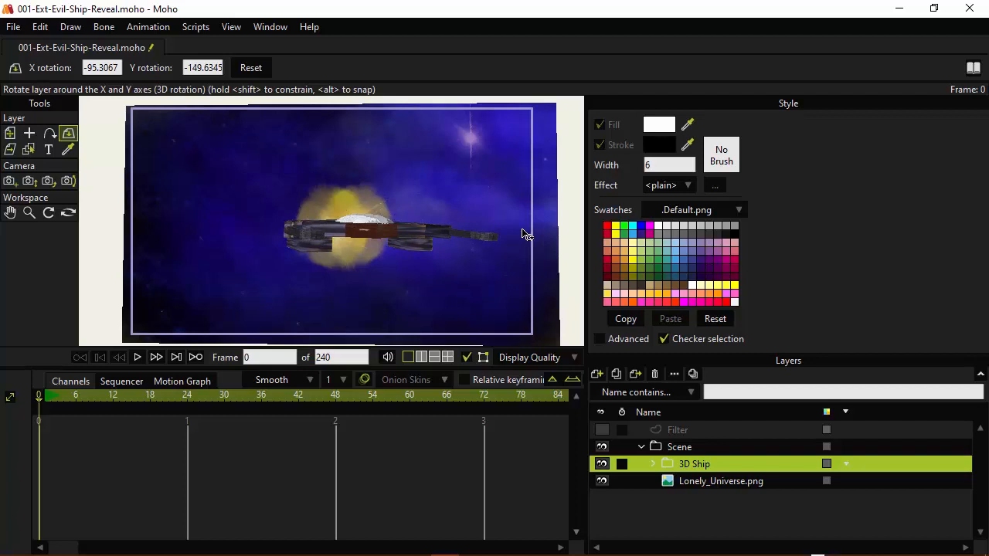
# Step: Move the 3D Ship layer sideways to an X position of about -2.2 and rotate it to about -91 degrees X and -135 degrees Y
pyautogui.click(8, 136)
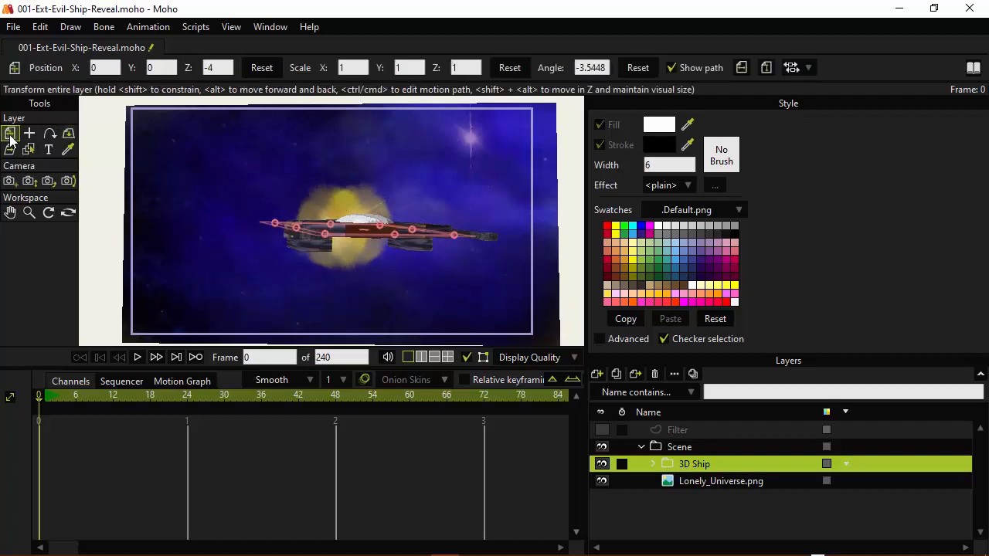
pyautogui.moveTo(332, 223); pyautogui.dragTo(210, 229)
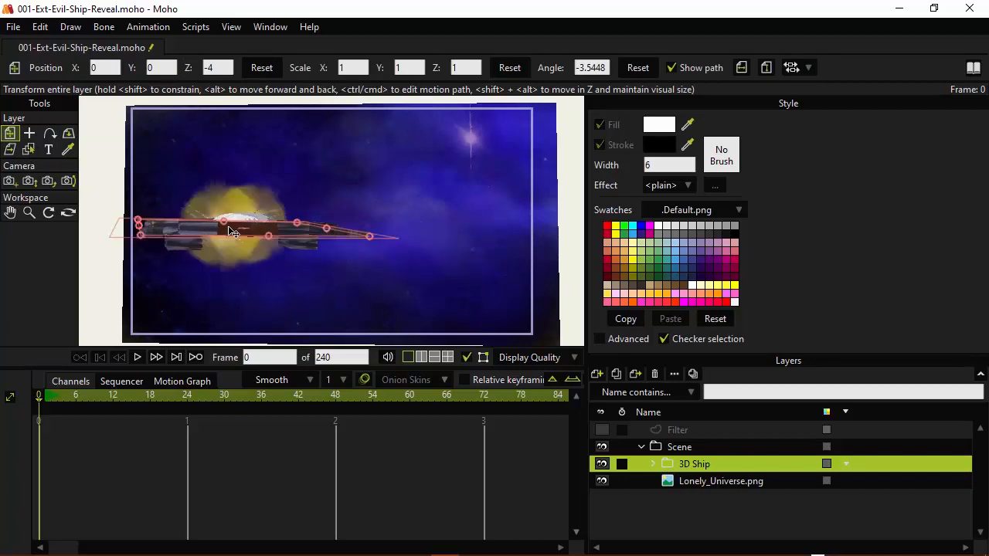
pyautogui.click(68, 133)
pyautogui.moveTo(219, 239); pyautogui.dragTo(258, 244)
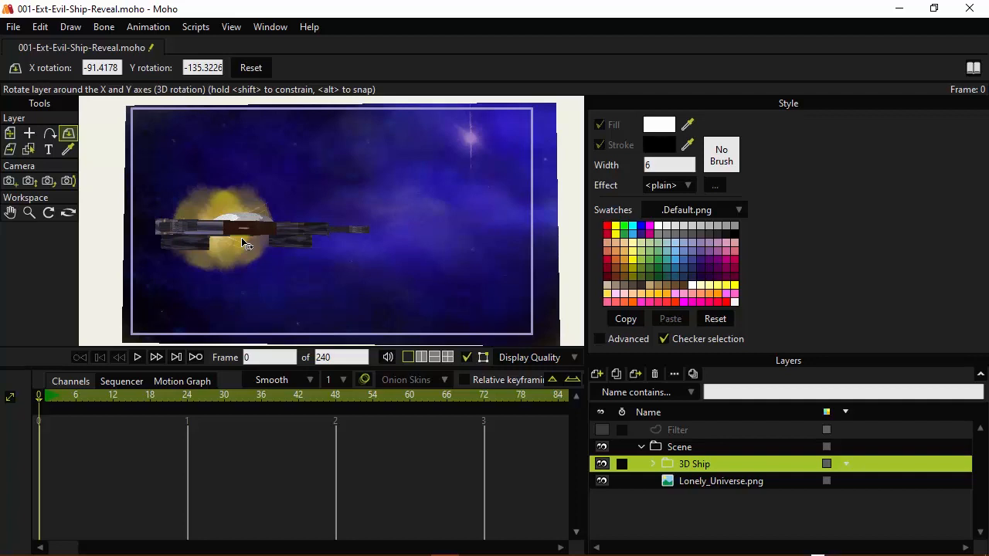
# Step: Set the animation's end frame to 72
pyautogui.click(338, 358)
pyautogui.doubleClick(339, 359)
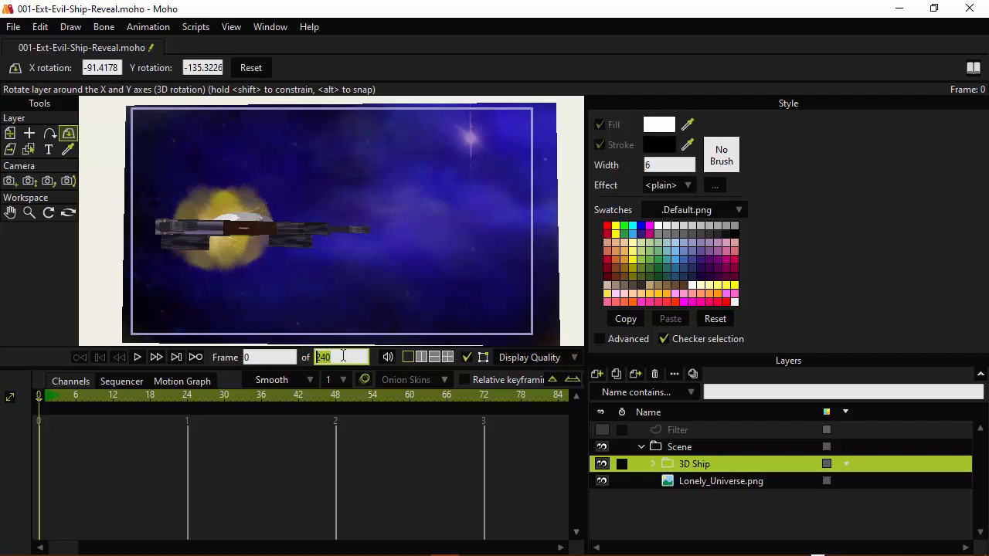
pyautogui.write('72')
pyautogui.press('Return')
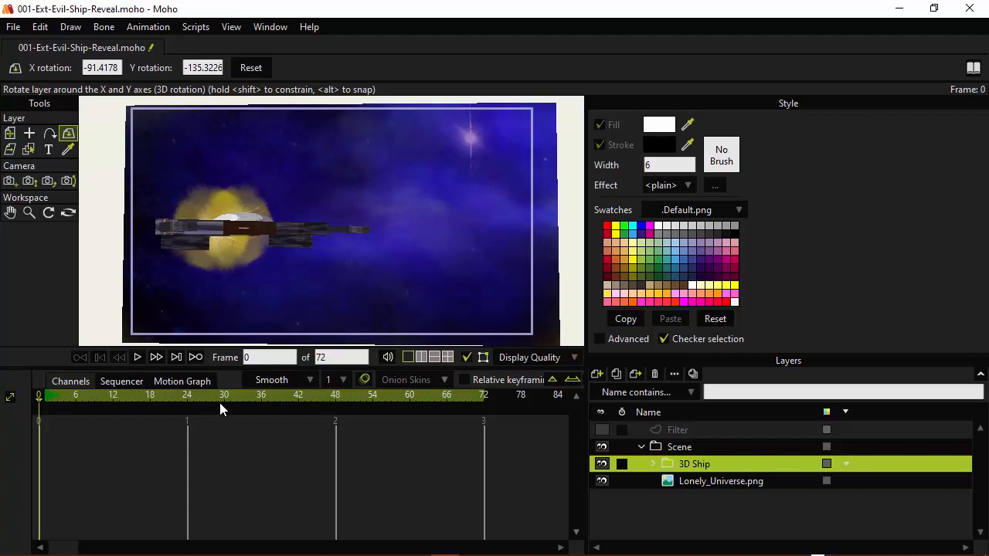
# Step: Keyframe the 3D Ship layer's current position at frame 1 and go to frame 72
pyautogui.hotkey('ctrl', 'Right')
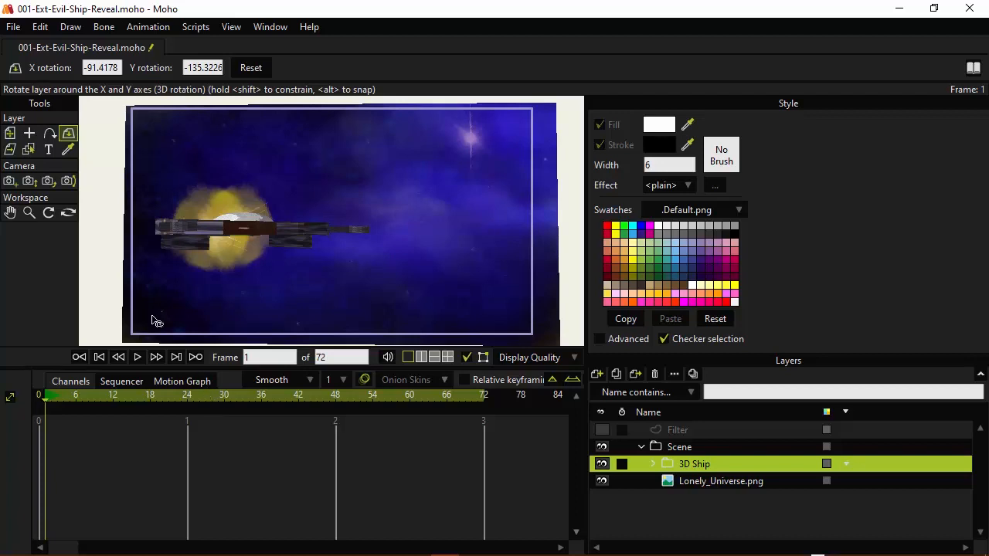
pyautogui.click(13, 139)
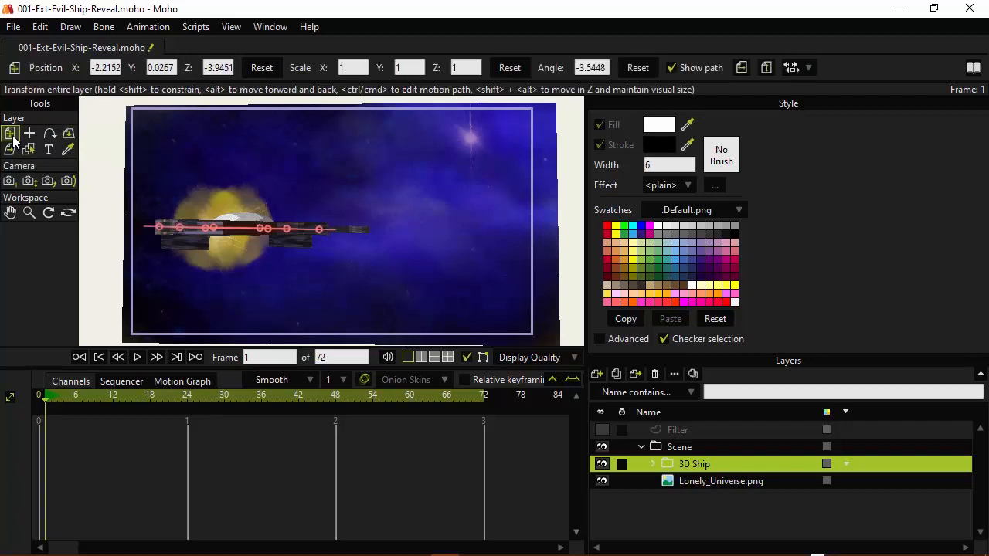
pyautogui.click(243, 235)
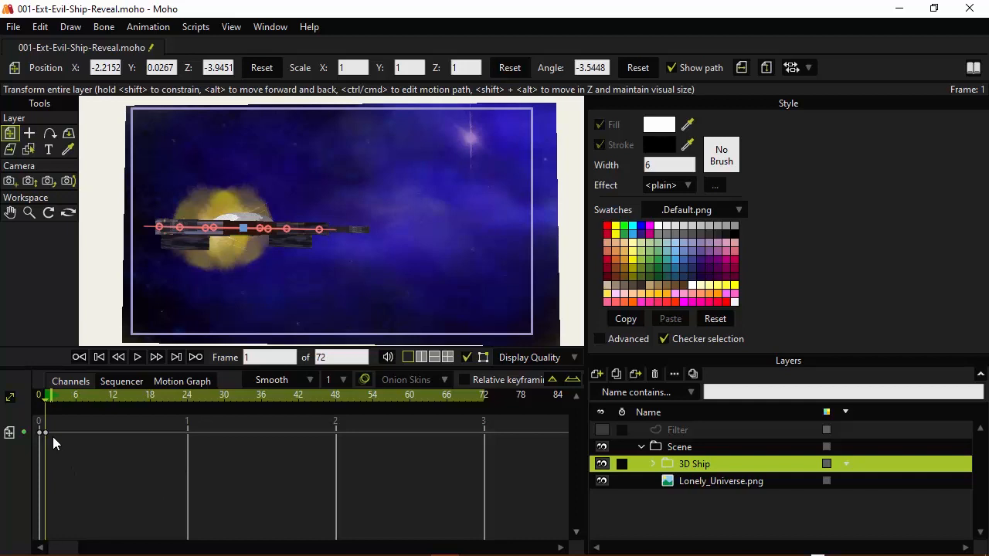
pyautogui.click(483, 397)
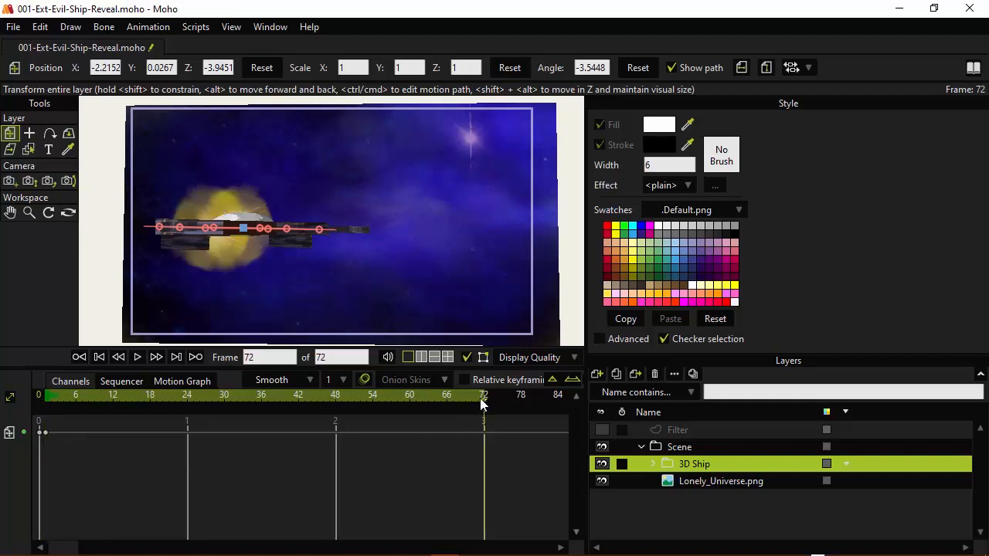
pyautogui.click(220, 68)
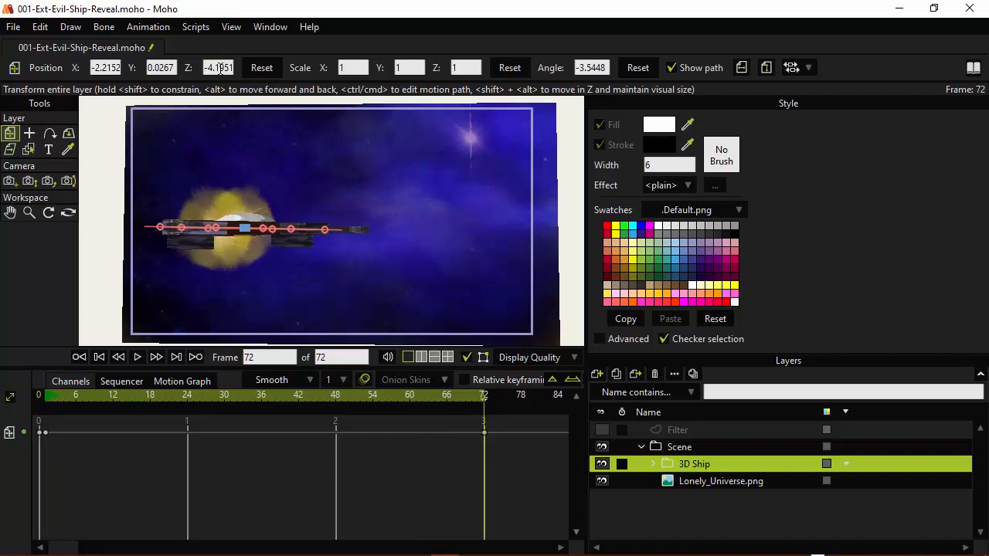
pyautogui.click(104, 68)
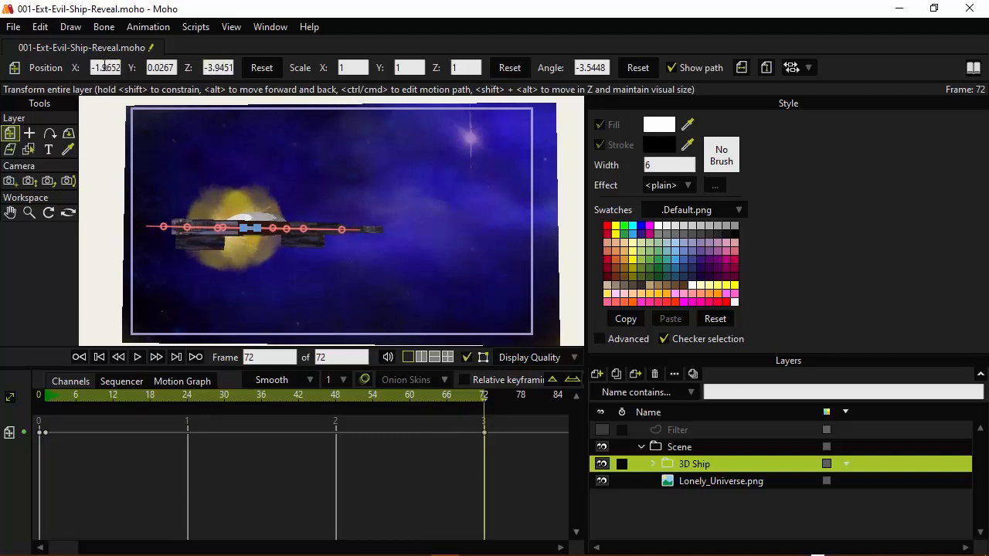
pyautogui.click(175, 68)
pyautogui.press('Return')
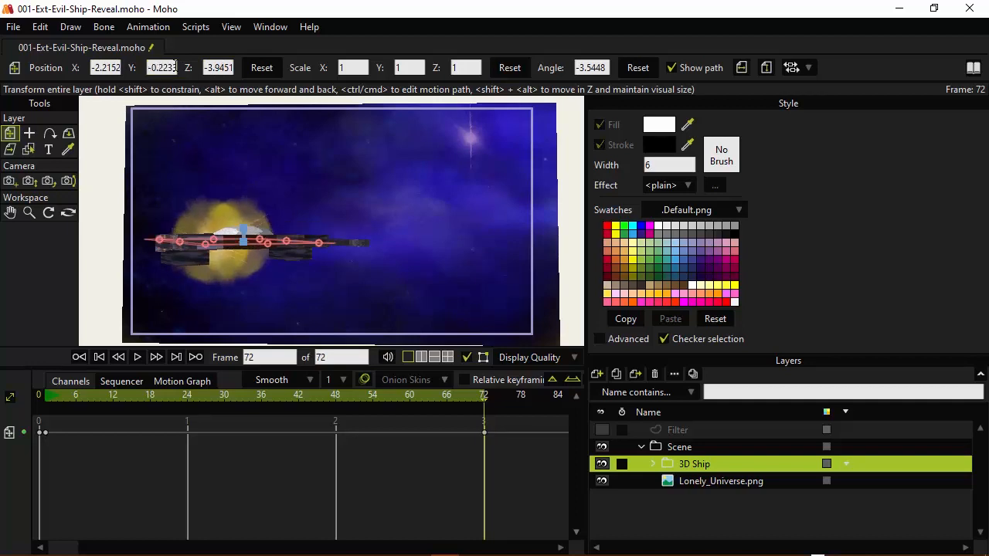
# Step: Move the 3D Ship layer at frame 72 to about X -0.40, Y -0.08, Z -1.24 and play back the motion
pyautogui.moveTo(191, 235); pyautogui.dragTo(348, 231)
pyautogui.scroll(3, 222, 68)
pyautogui.scroll(9, 221, 68)
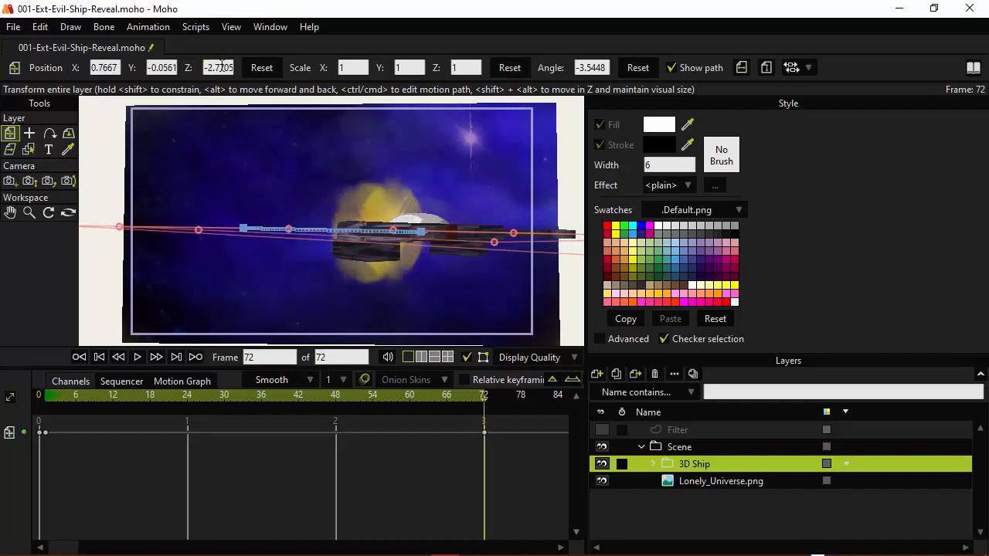
pyautogui.scroll(1, 221, 68)
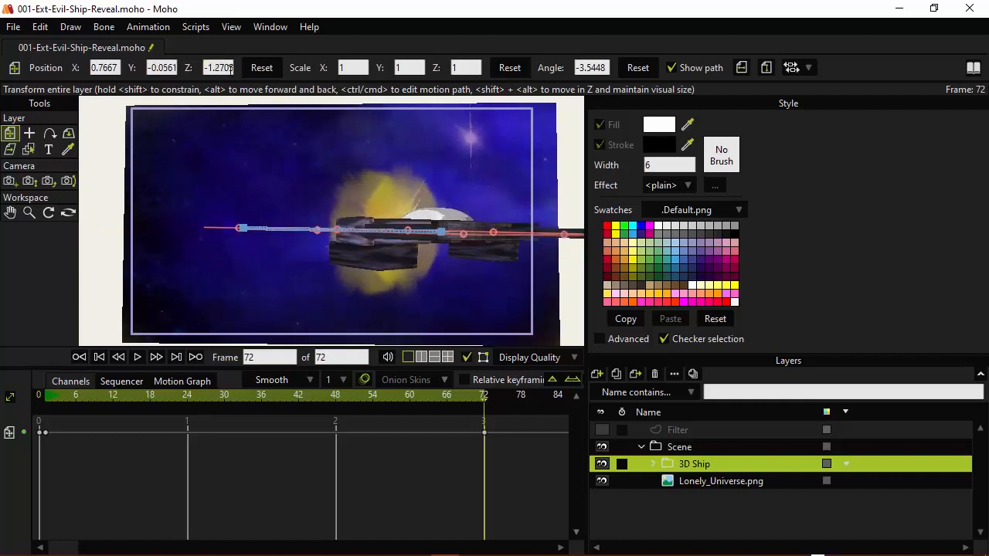
pyautogui.moveTo(269, 249); pyautogui.dragTo(274, 245)
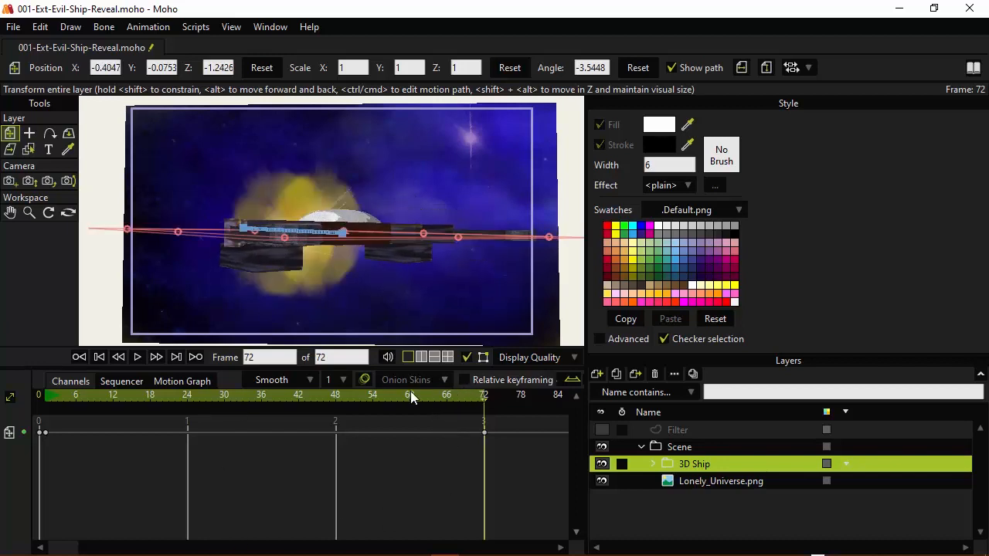
pyautogui.moveTo(443, 395); pyautogui.dragTo(52, 398)
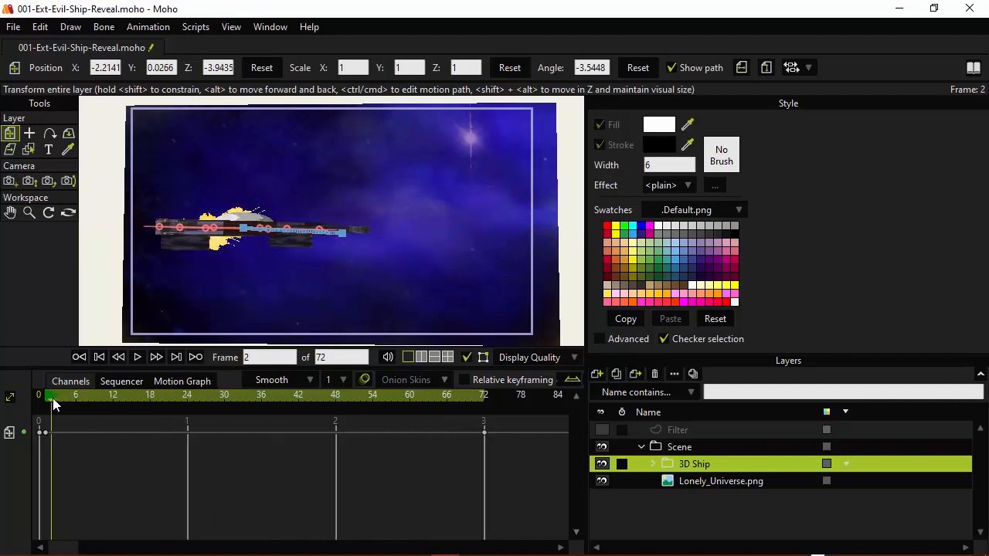
pyautogui.press('space')
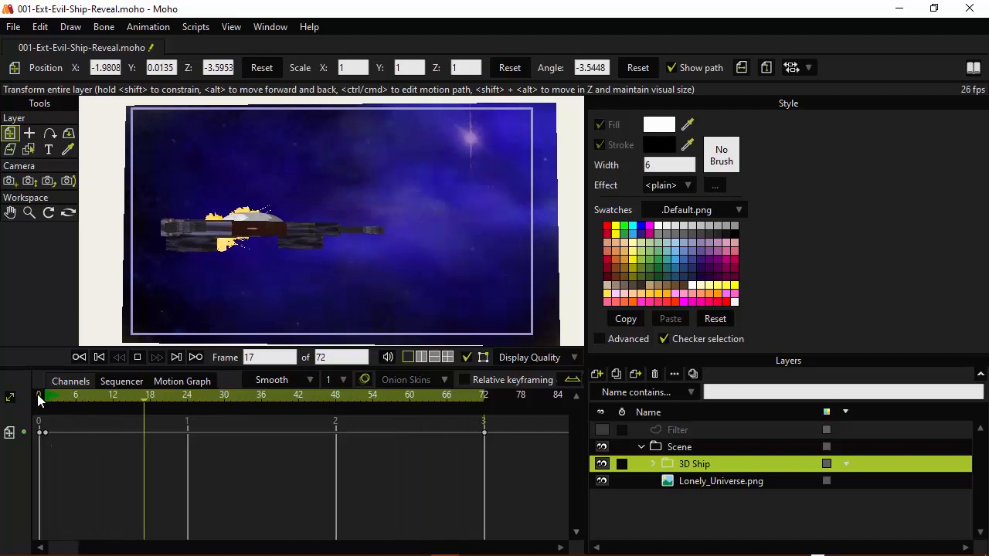
pyautogui.press('space')
# Step: Rotate the 3D Ship layer to about -83 degrees X, -134 degrees Y at frame 1 and -105 degrees X, -133 degrees Y at frame 72
pyautogui.click(48, 395)
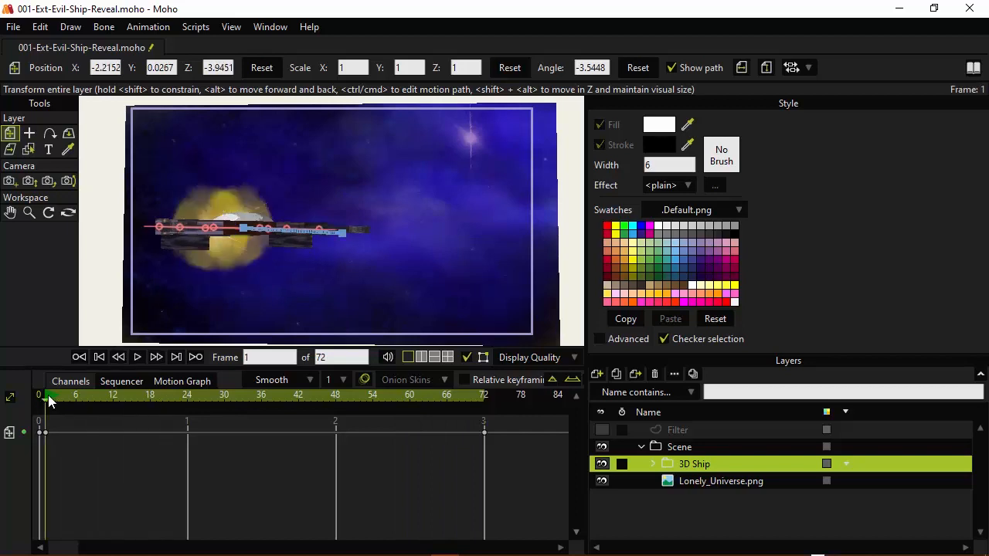
pyautogui.click(68, 133)
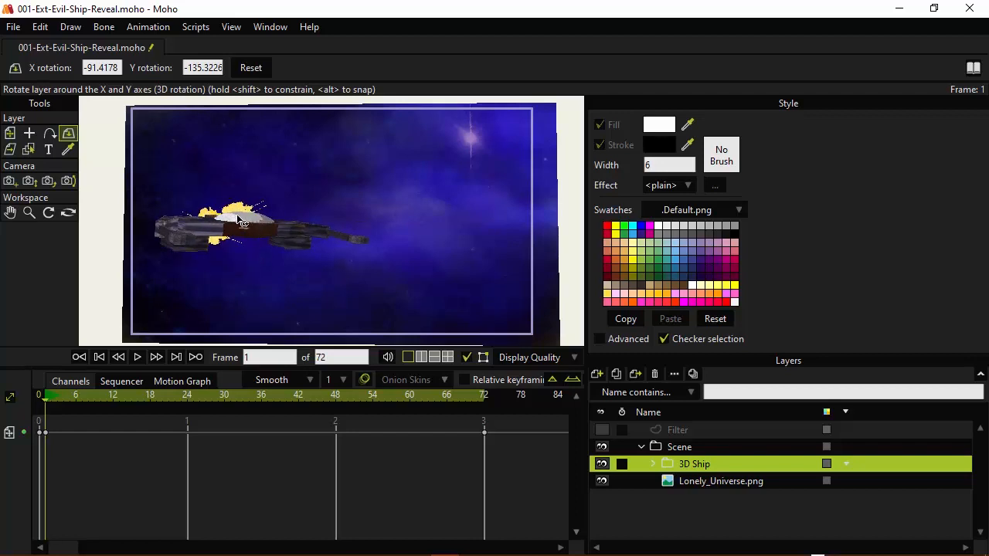
pyautogui.moveTo(241, 242); pyautogui.dragTo(246, 226)
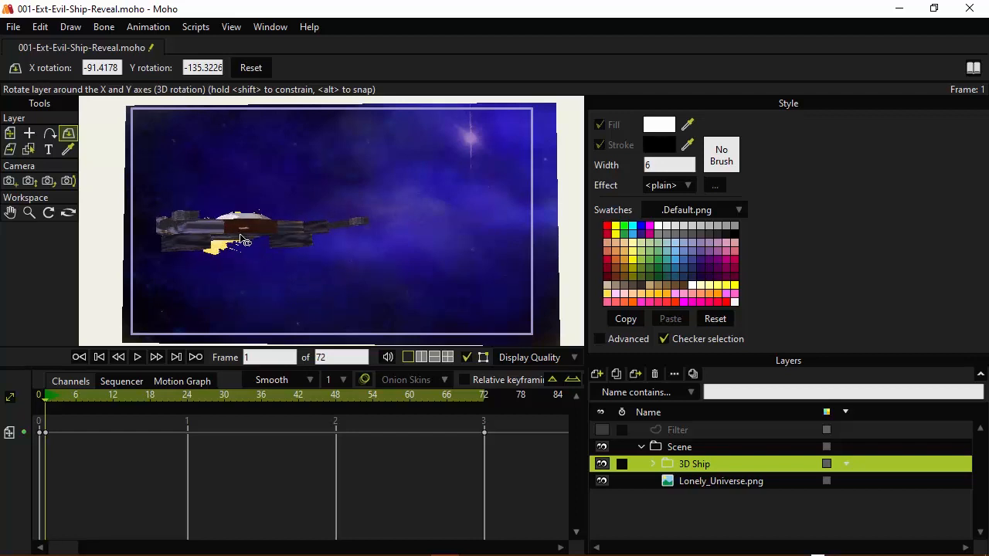
pyautogui.click(485, 395)
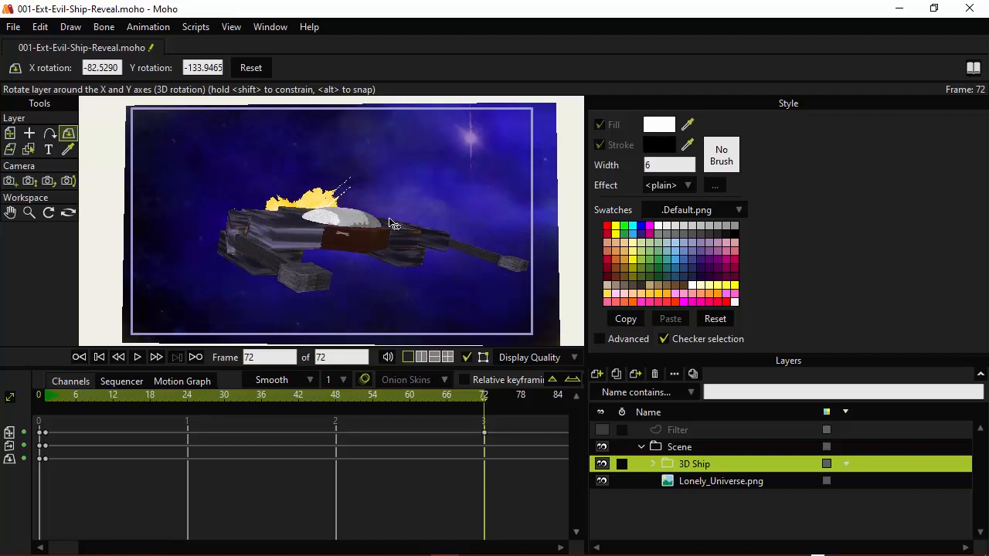
pyautogui.moveTo(389, 219); pyautogui.dragTo(389, 220)
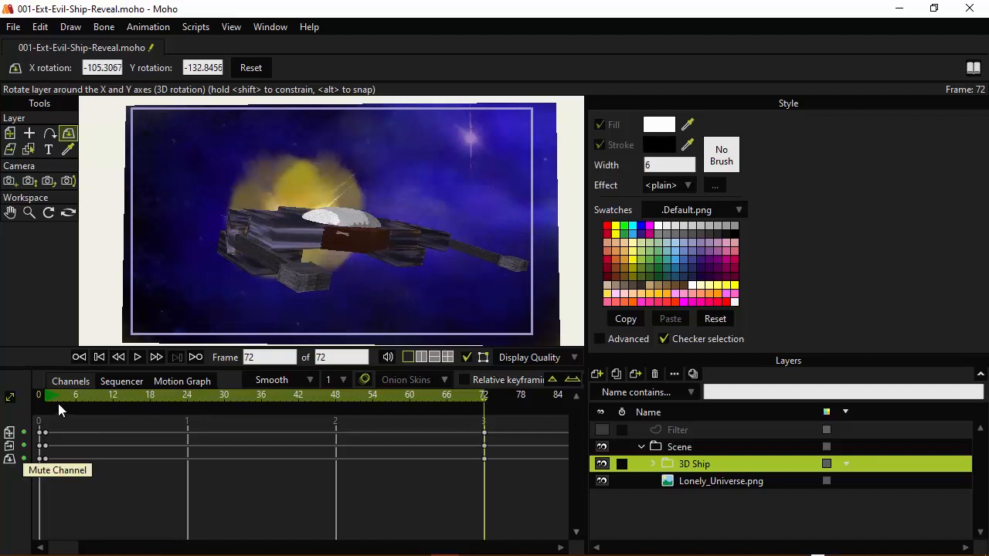
# Step: Raise the 3D Ship layer slightly at frame 36 to arch its motion path, and play back the animation
pyautogui.moveTo(55, 397); pyautogui.dragTo(262, 429)
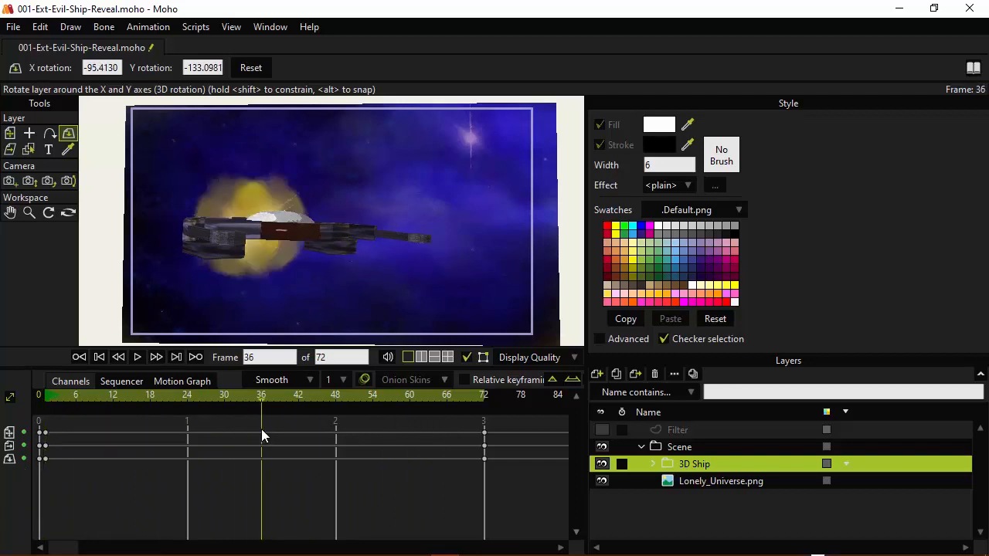
pyautogui.click(10, 133)
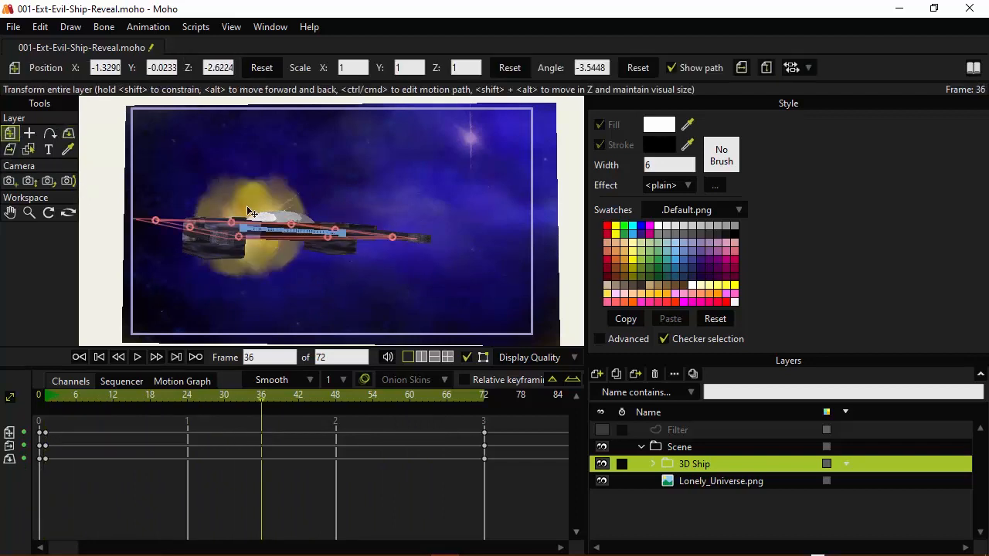
pyautogui.moveTo(274, 233); pyautogui.dragTo(277, 216)
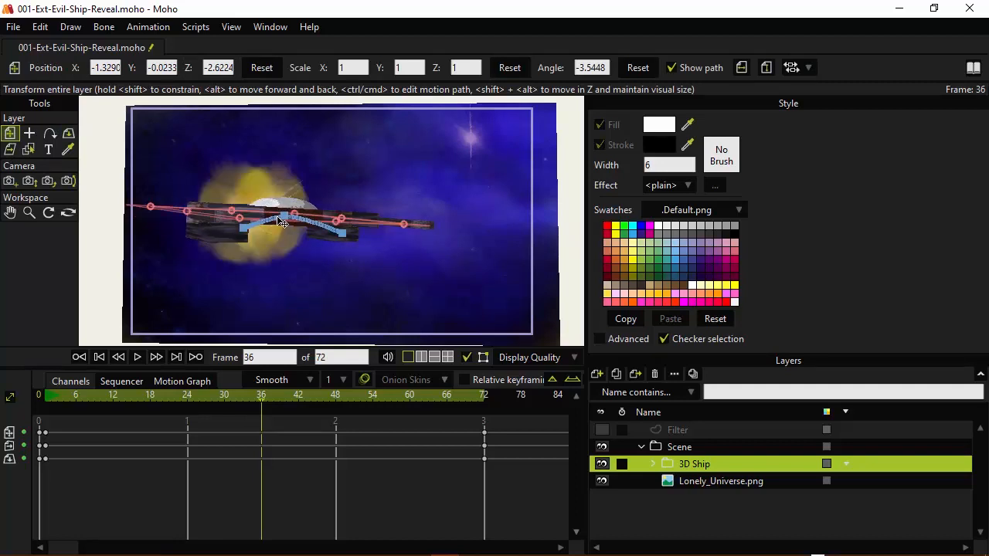
pyautogui.click(50, 396)
pyautogui.press('space')
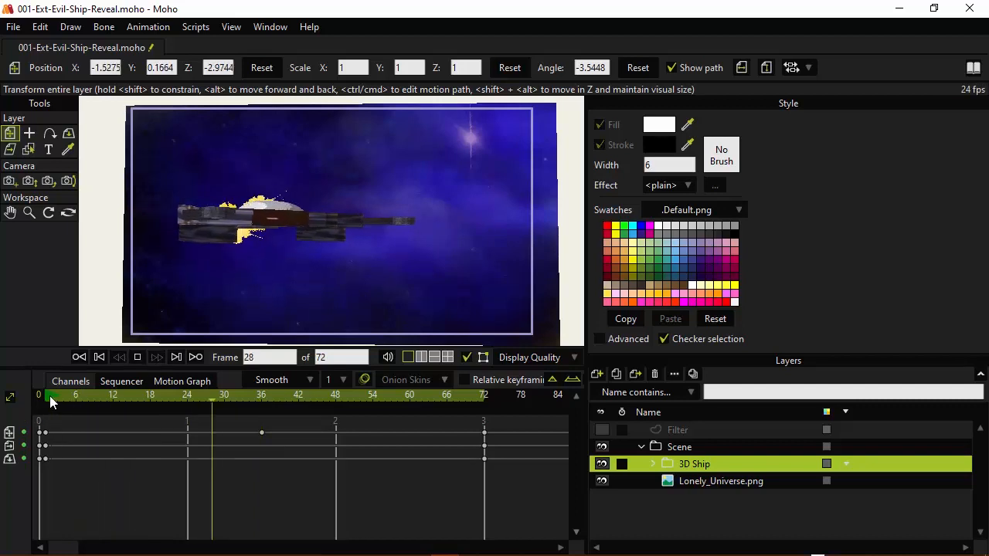
pyautogui.press('space')
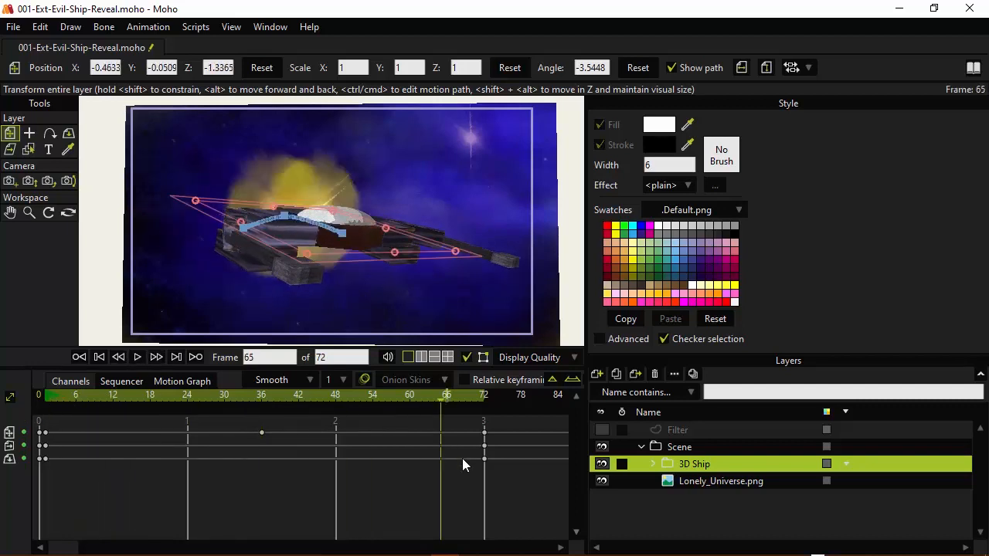
# Step: Rotate the 3D Ship layer at frame 72 to about -95 degrees X and -132 degrees Y, and preview the animation
pyautogui.click(485, 398)
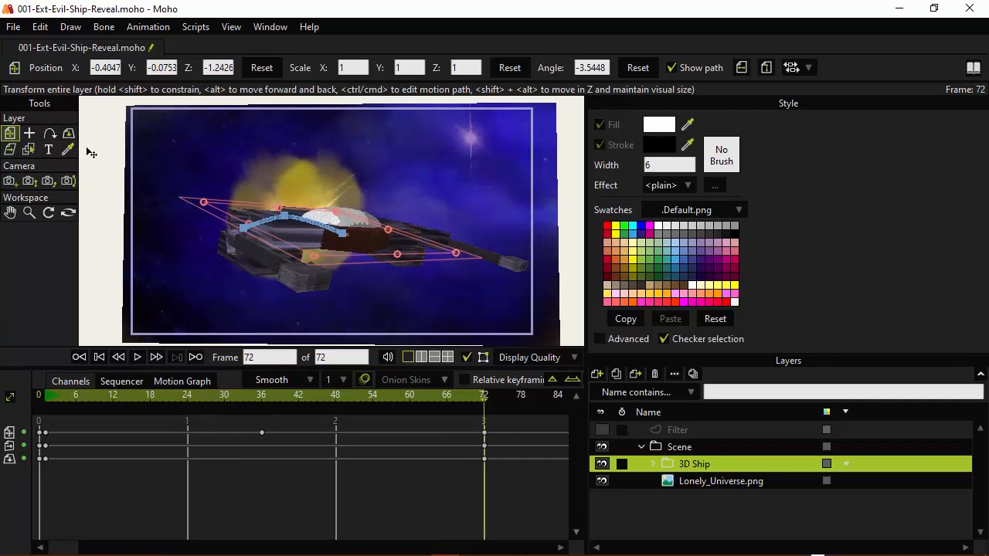
pyautogui.click(68, 135)
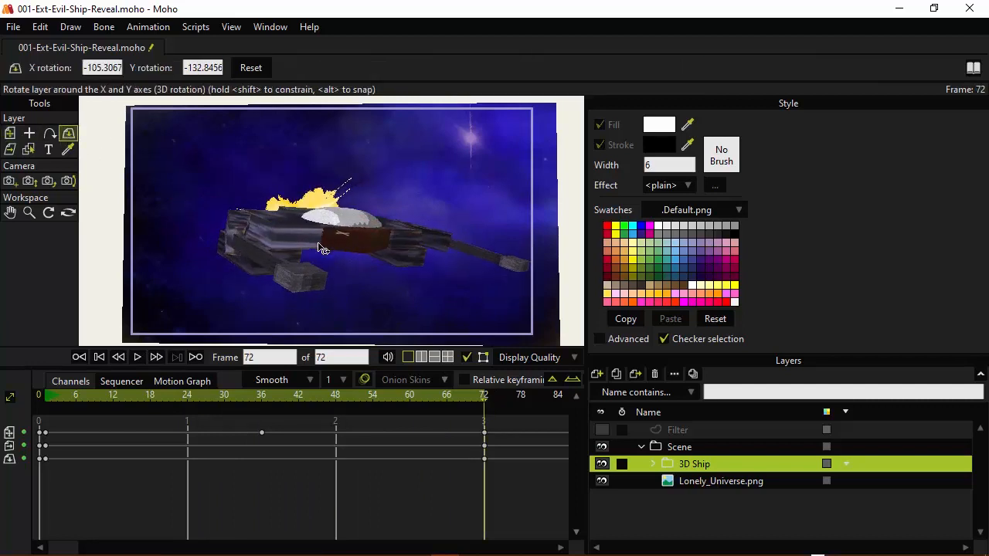
pyautogui.moveTo(321, 249); pyautogui.dragTo(327, 263)
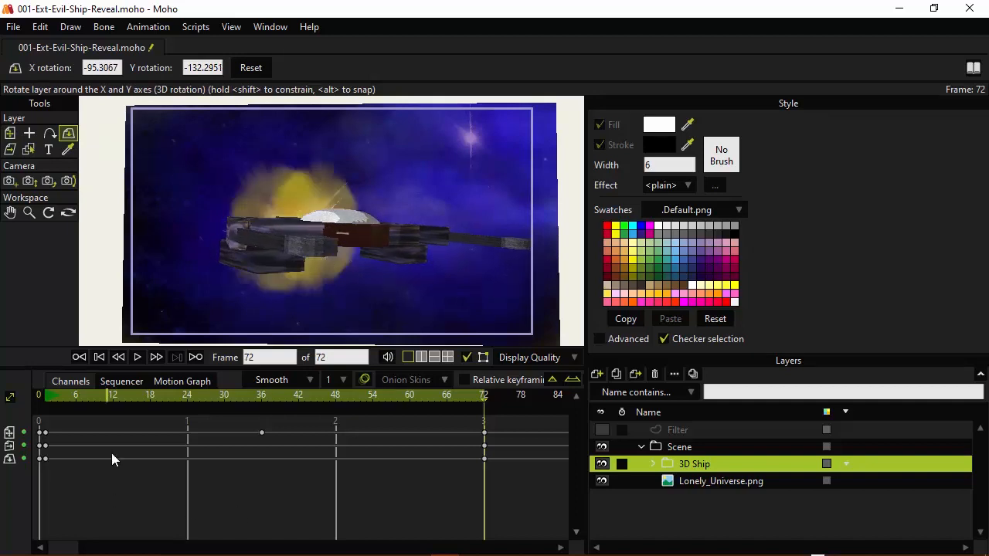
pyautogui.click(52, 396)
pyautogui.press('space')
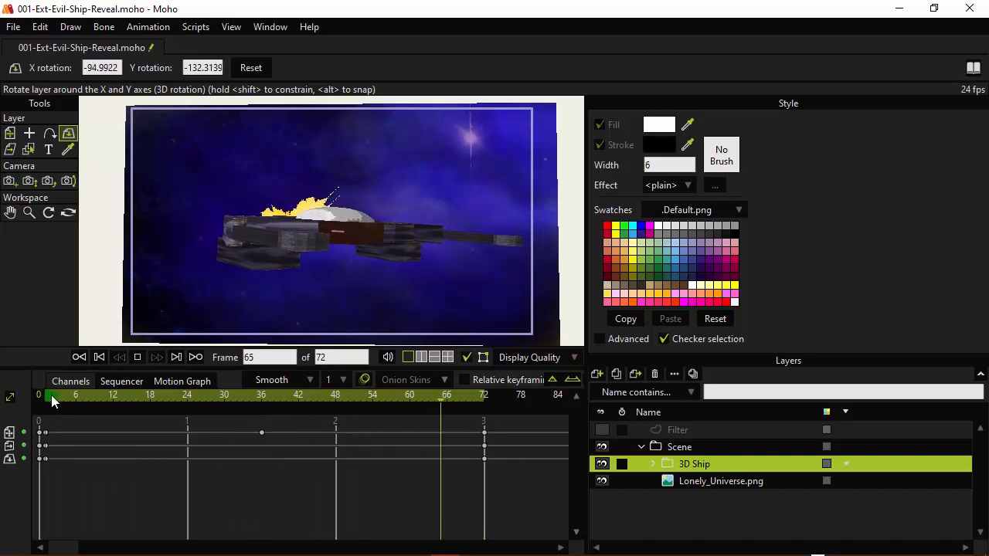
# Step: Rotate the 3D Ship layer at frame 36 to about -85 degrees X and -132 degrees Y, and play back the animation
pyautogui.moveTo(274, 399); pyautogui.dragTo(46, 383)
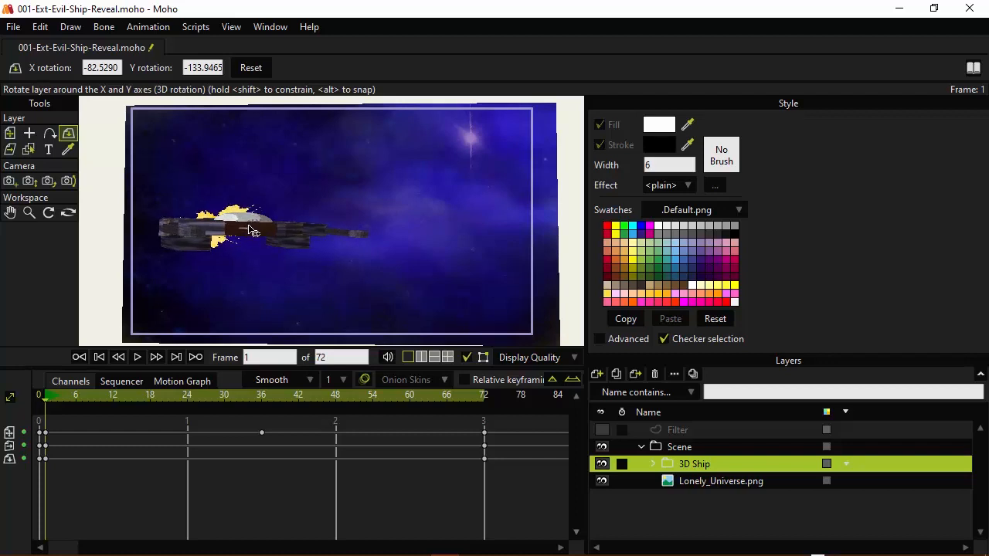
pyautogui.moveTo(57, 393); pyautogui.dragTo(261, 431)
pyautogui.moveTo(313, 199); pyautogui.dragTo(313, 225)
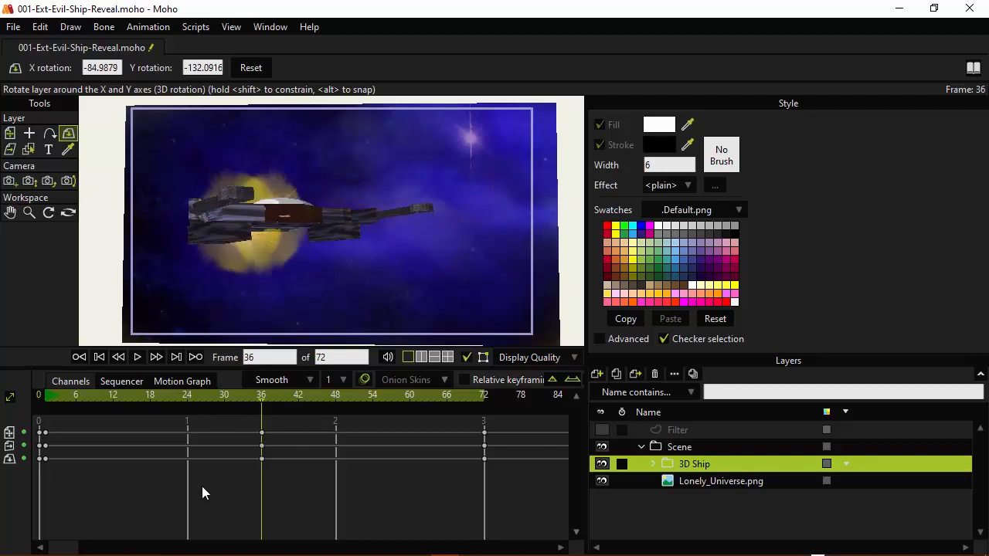
pyautogui.moveTo(260, 399); pyautogui.dragTo(84, 435)
pyautogui.press('space')
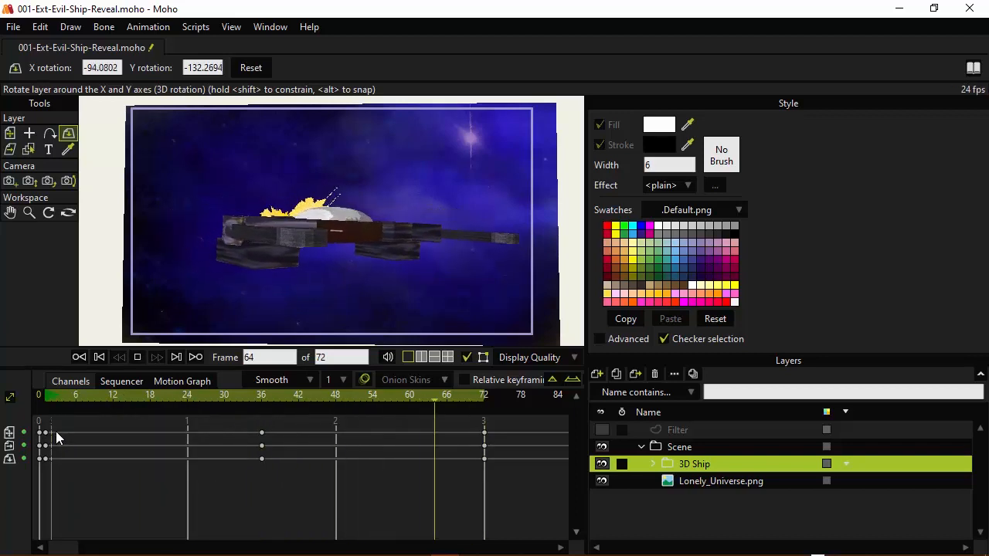
pyautogui.press('space')
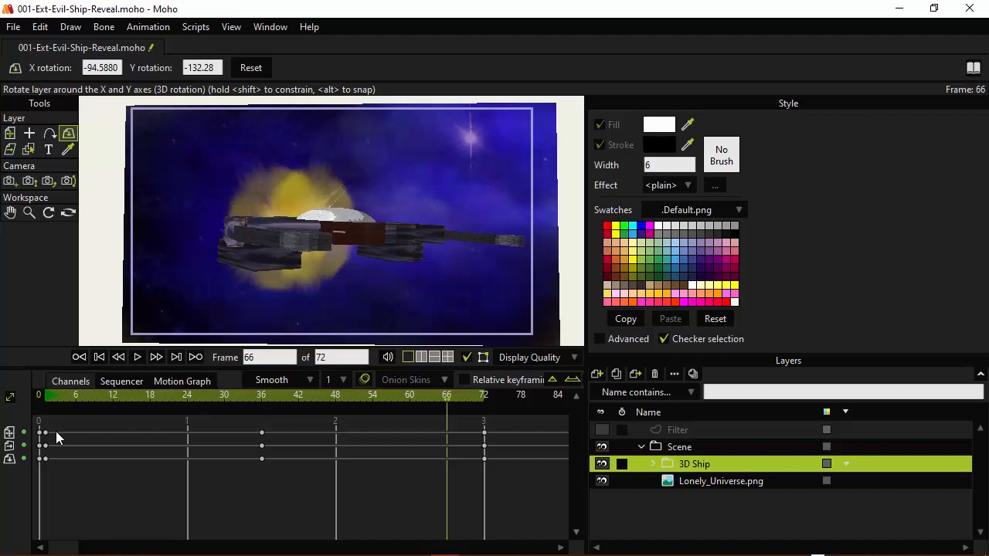
# Step: Change all 3D Ship layer keyframes from frame 1 to frame 72 to linear interpolation, and play back the animation
pyautogui.click(47, 395)
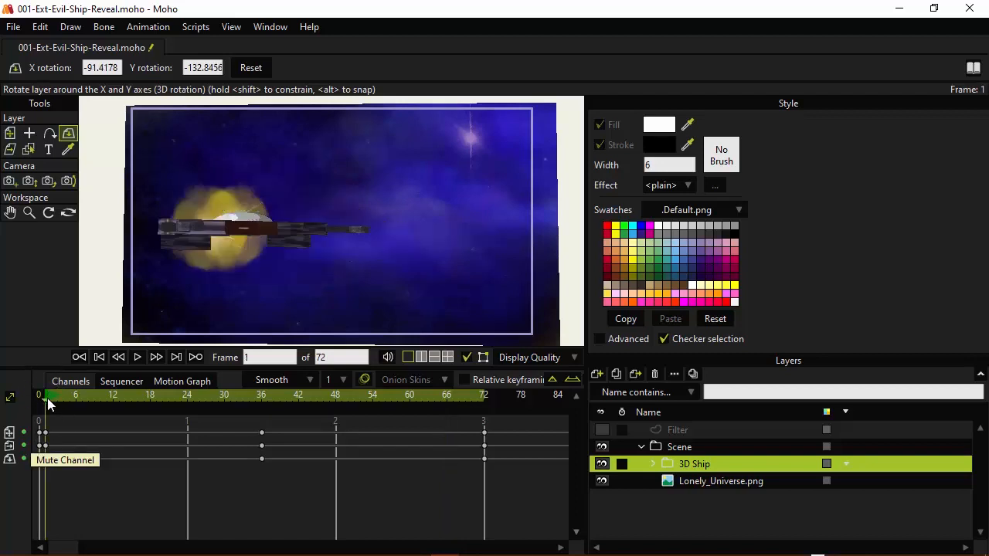
pyautogui.press('space')
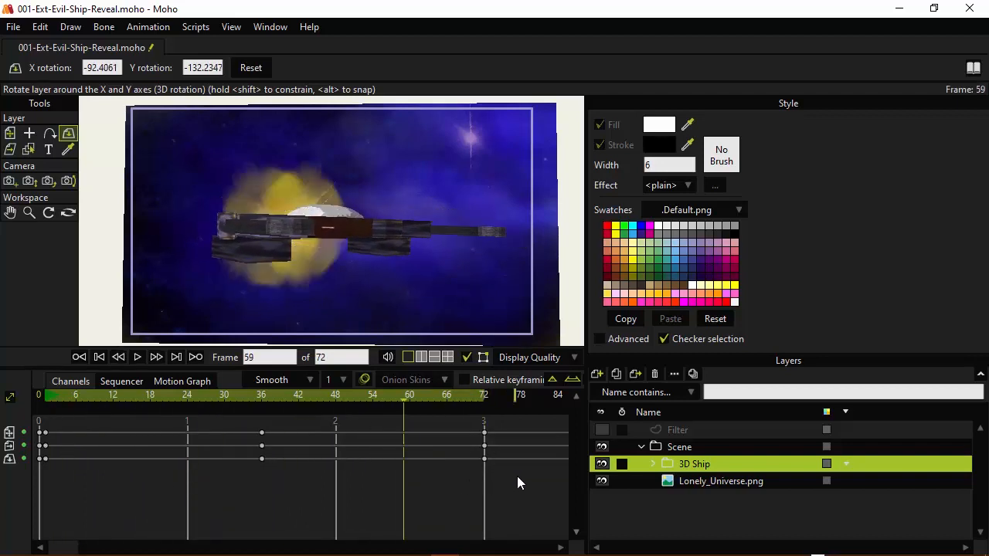
pyautogui.moveTo(517, 476); pyautogui.dragTo(45, 432)
pyautogui.rightClick(46, 437)
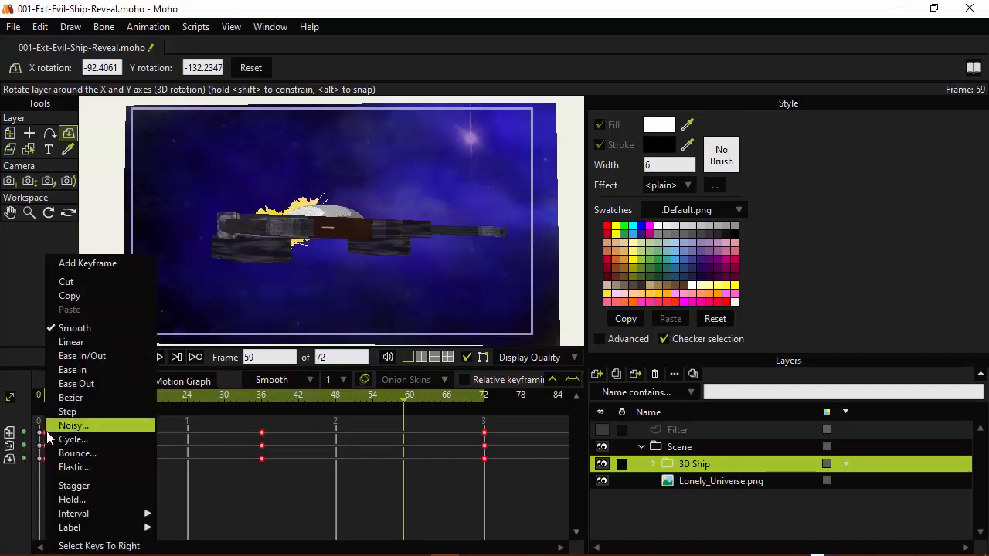
pyautogui.click(79, 342)
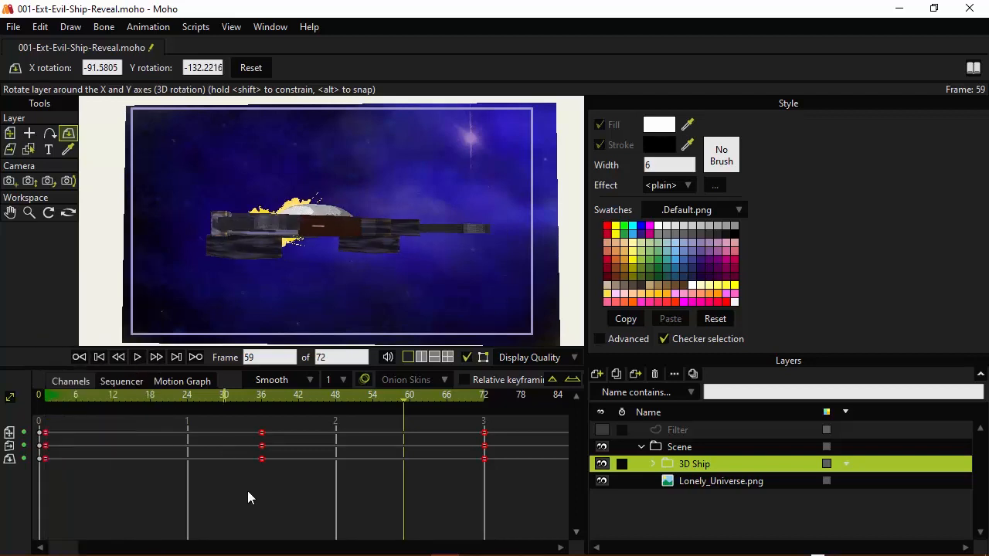
pyautogui.click(46, 398)
pyautogui.press('space')
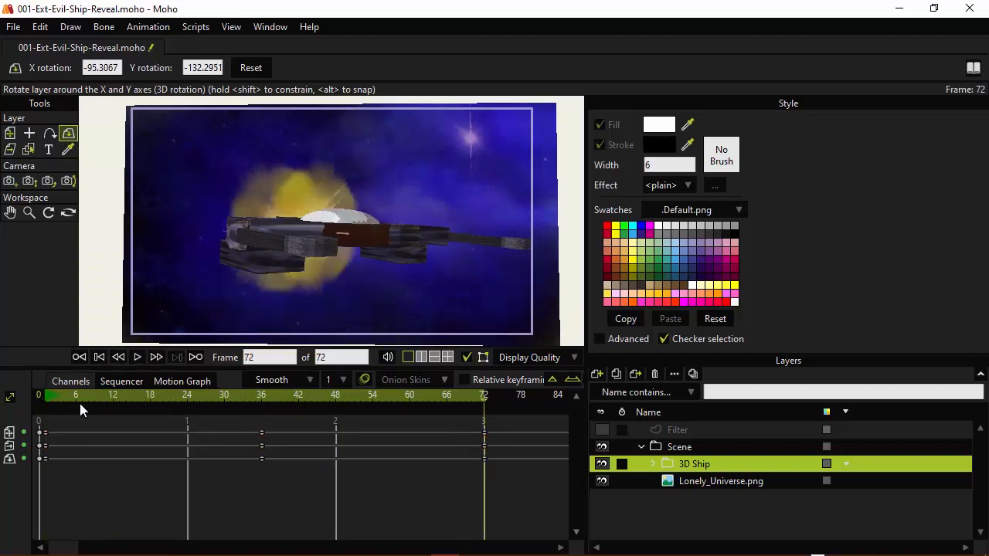
# Step: Rotate the 3D Ship layer at frame 36 to about -90 degrees X and -131 degrees Y, make its keyframes linear, and preview
pyautogui.moveTo(55, 398); pyautogui.dragTo(263, 442)
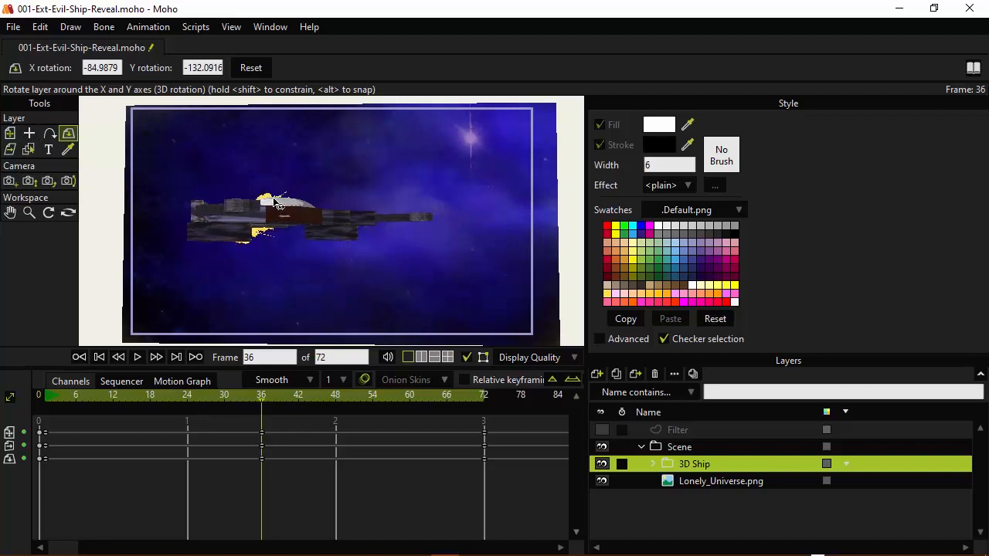
pyautogui.moveTo(273, 198); pyautogui.dragTo(273, 199)
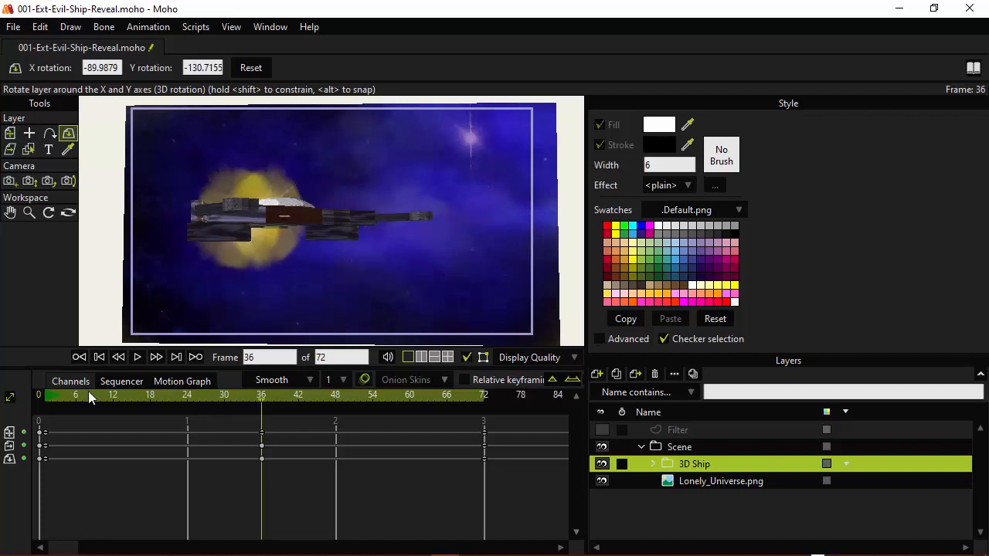
pyautogui.moveTo(319, 491); pyautogui.dragTo(242, 443)
pyautogui.rightClick(262, 446)
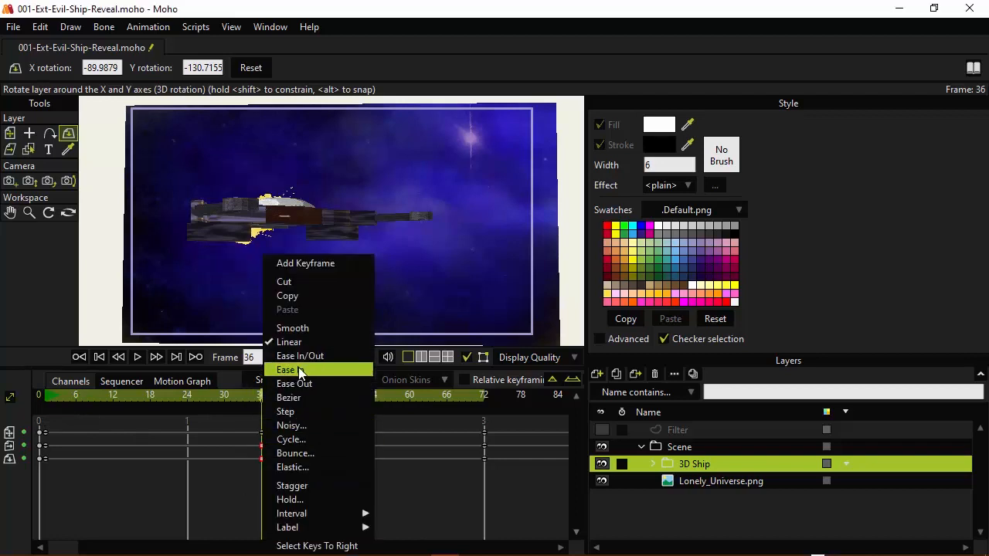
pyautogui.click(308, 340)
pyautogui.click(181, 455)
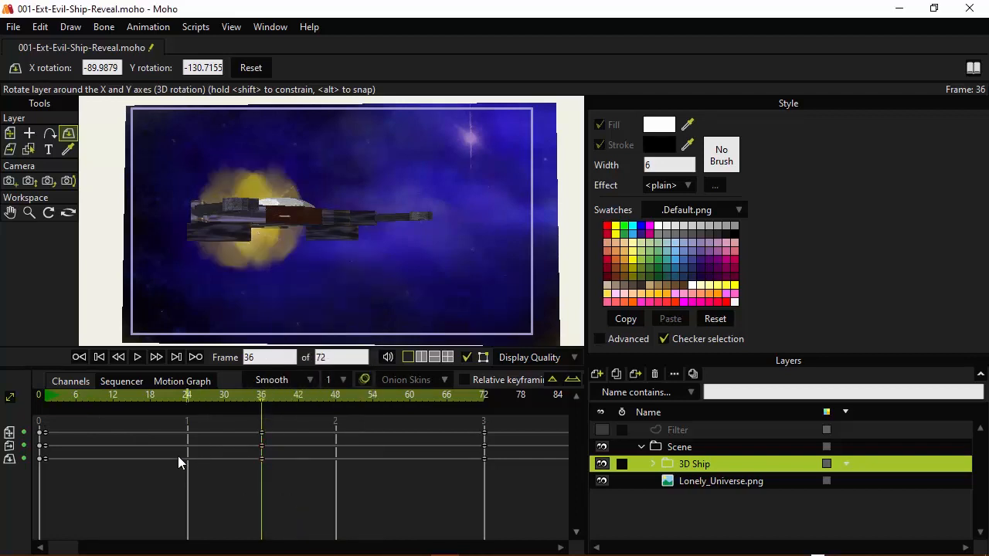
pyautogui.click(49, 396)
pyautogui.press('space')
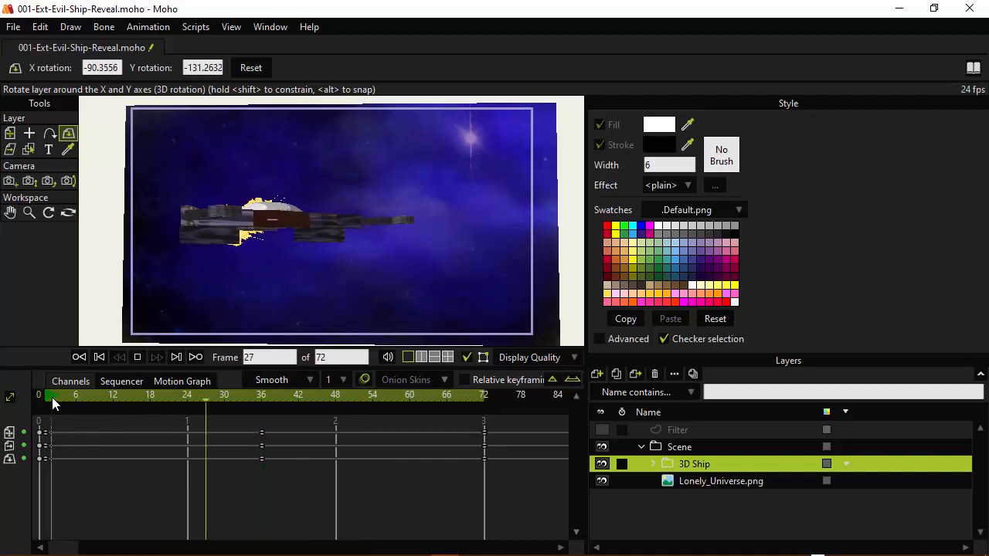
pyautogui.press('space')
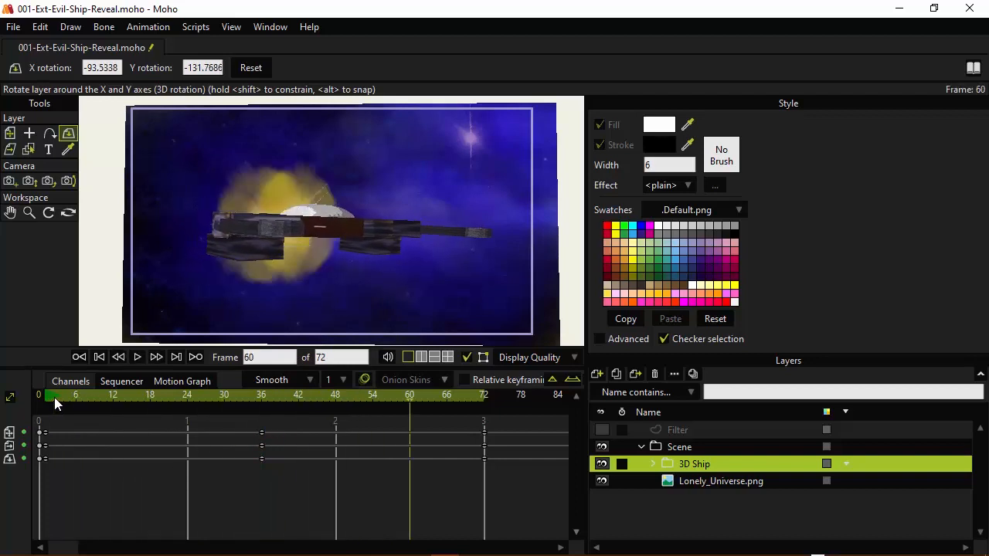
# Step: Lower the 3D Ship layer slightly at frame 36 to flatten its motion path, and play back the animation
pyautogui.click(259, 395)
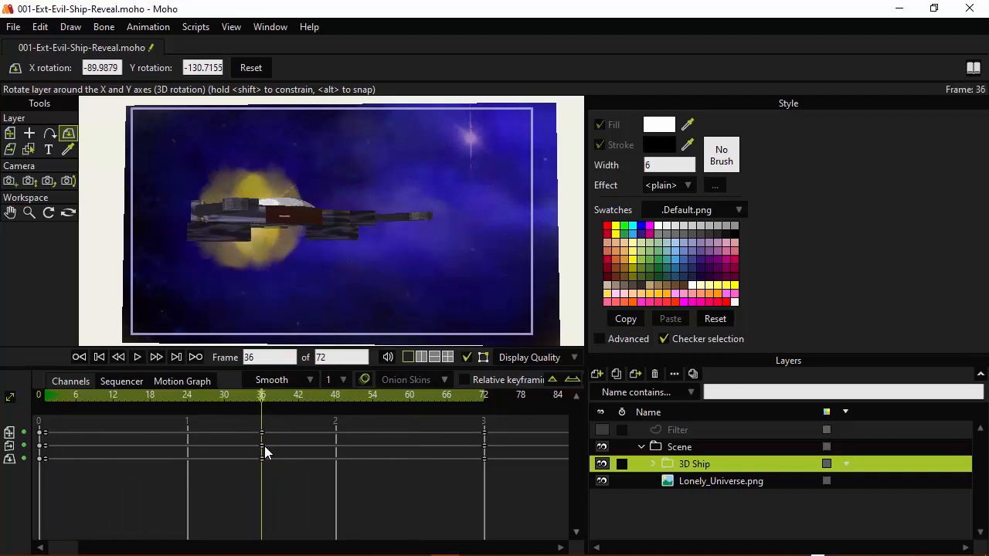
pyautogui.click(10, 132)
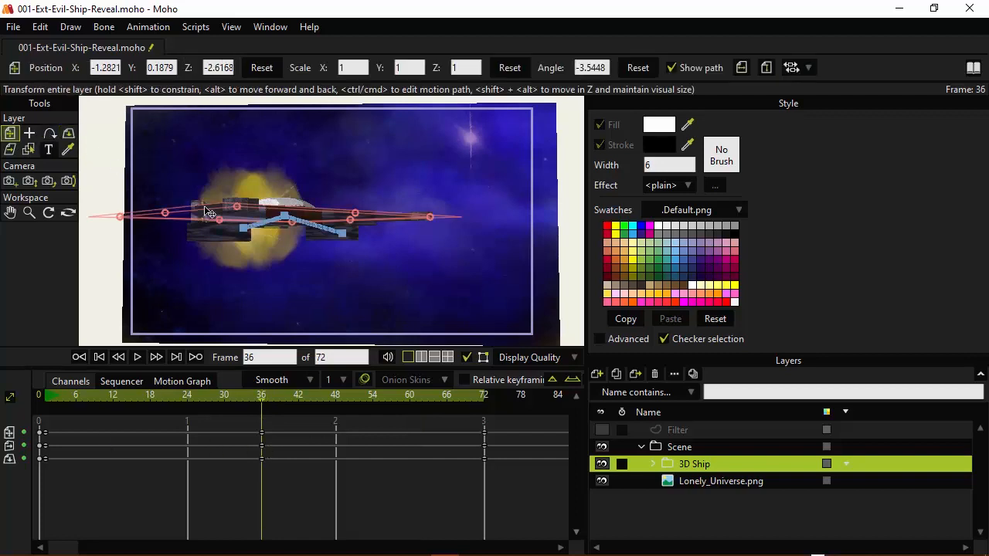
pyautogui.moveTo(248, 218); pyautogui.dragTo(248, 234)
pyautogui.click(47, 395)
pyautogui.press('space')
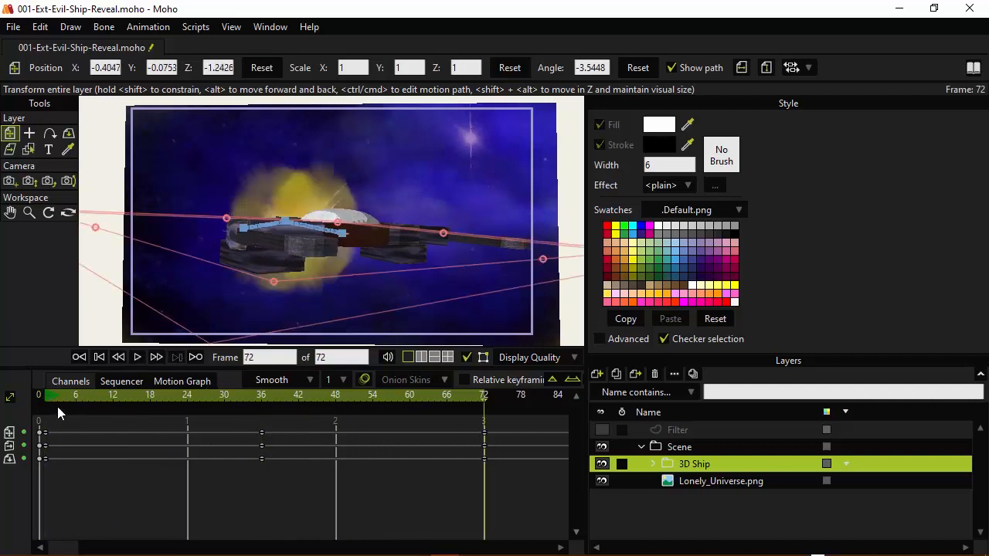
pyautogui.click(48, 394)
pyautogui.press('space')
pyautogui.press('h')
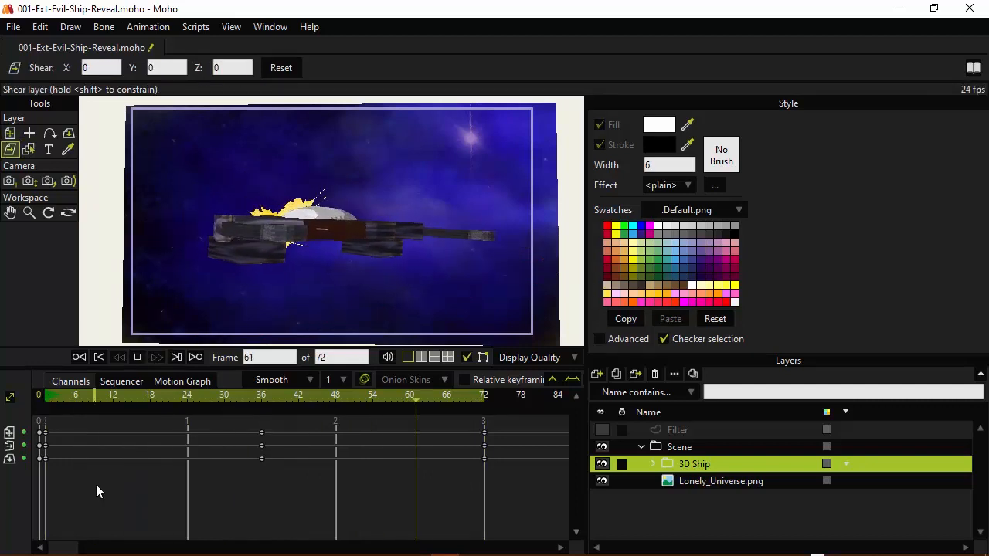
# Step: Add a rotation keyframe at frame 1 to the Yellow Flare.png 2 layer inside the 3D Ship group
pyautogui.click(47, 396)
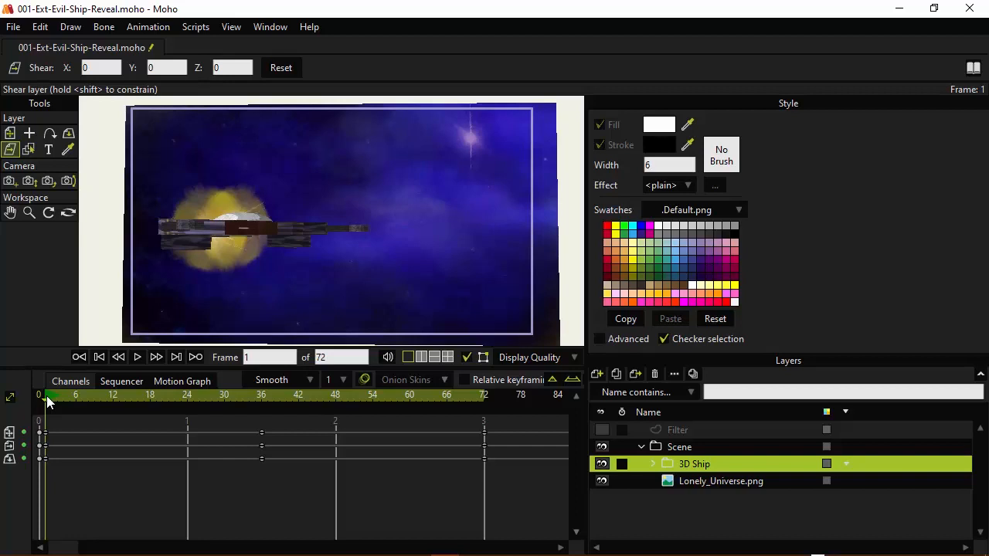
pyautogui.click(655, 462)
pyautogui.scroll(-2, 675, 453)
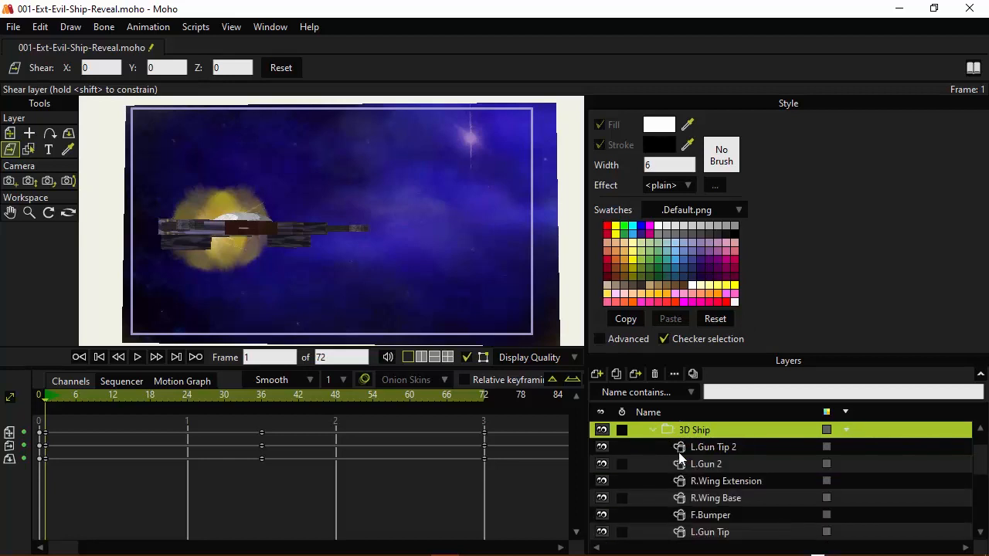
pyautogui.scroll(-1, 686, 446)
pyautogui.scroll(-10, 687, 448)
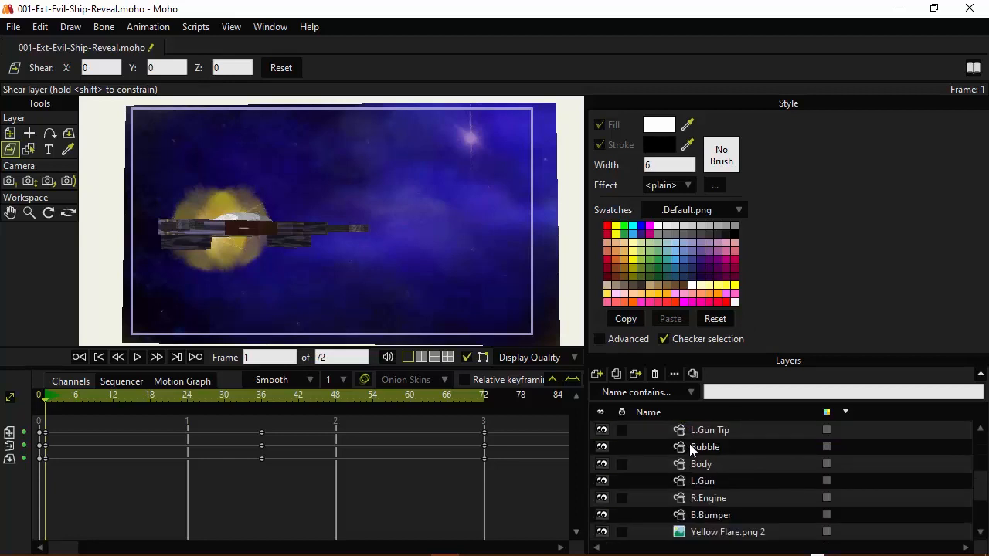
pyautogui.click(703, 448)
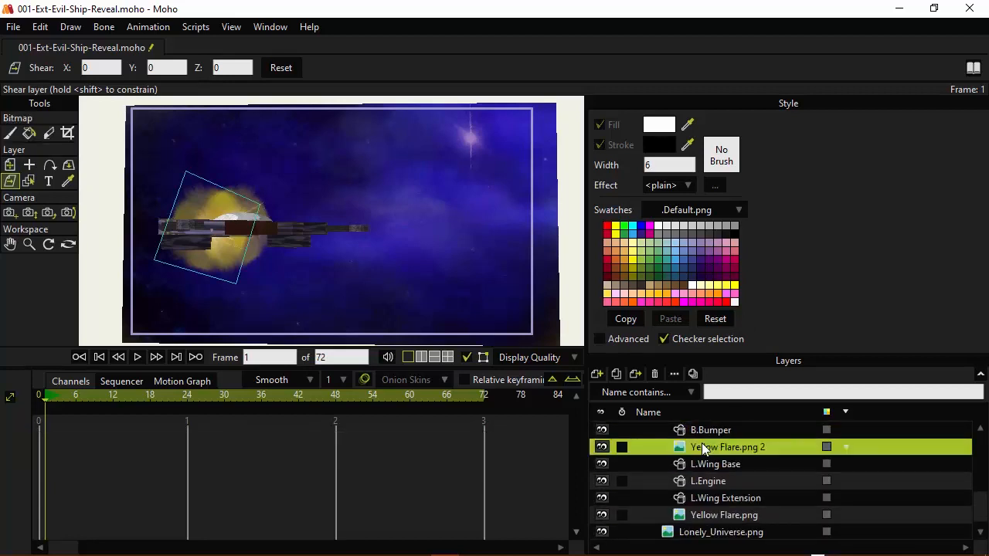
pyautogui.click(726, 516)
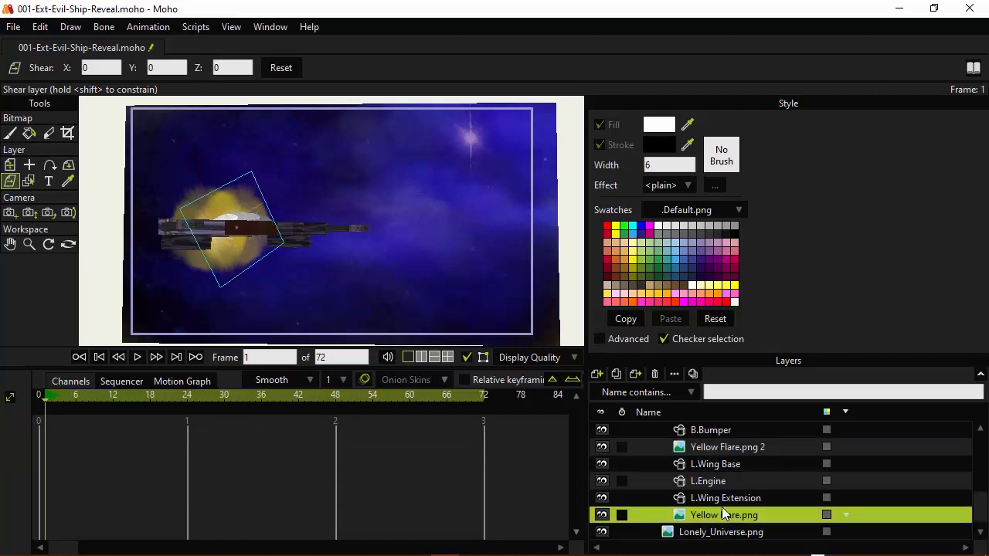
pyautogui.click(728, 449)
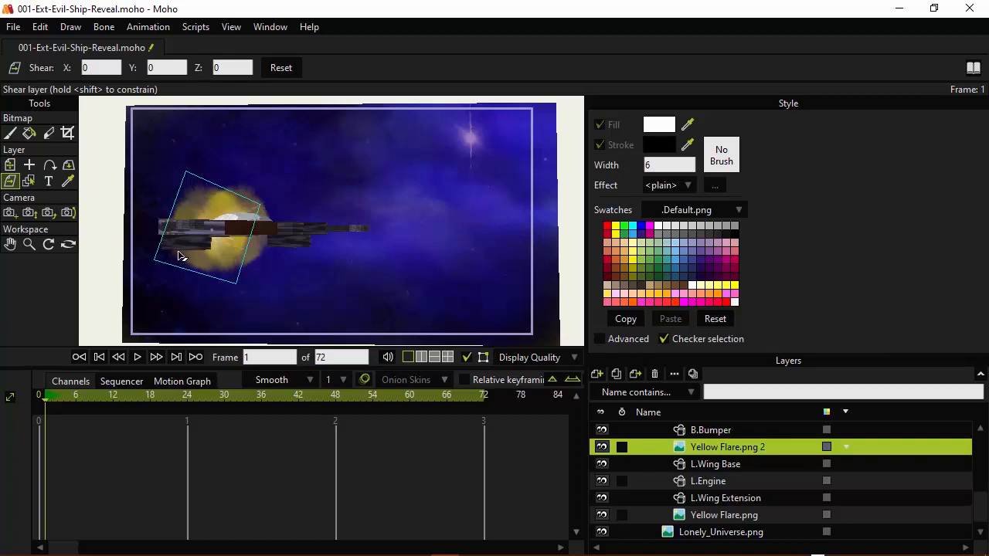
pyautogui.click(10, 165)
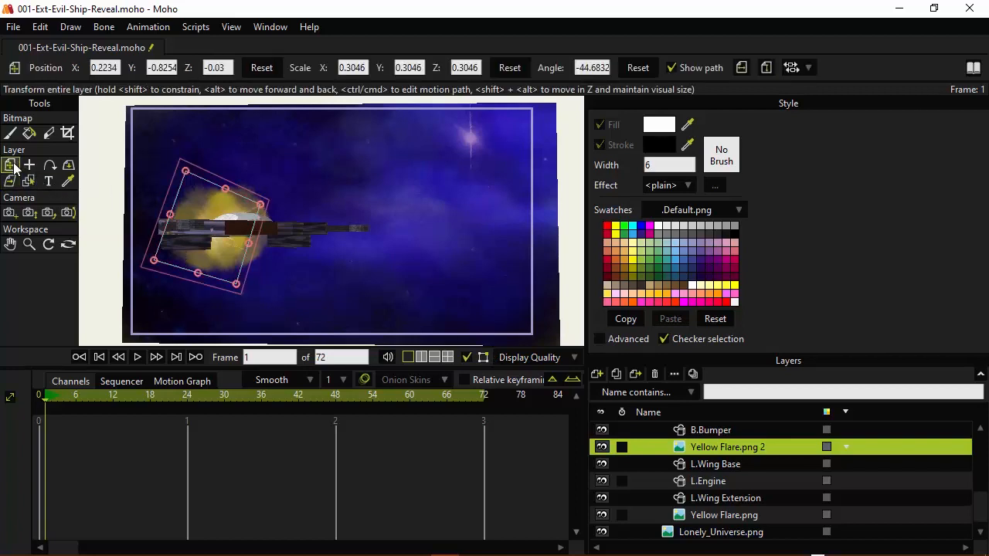
pyautogui.click(185, 170)
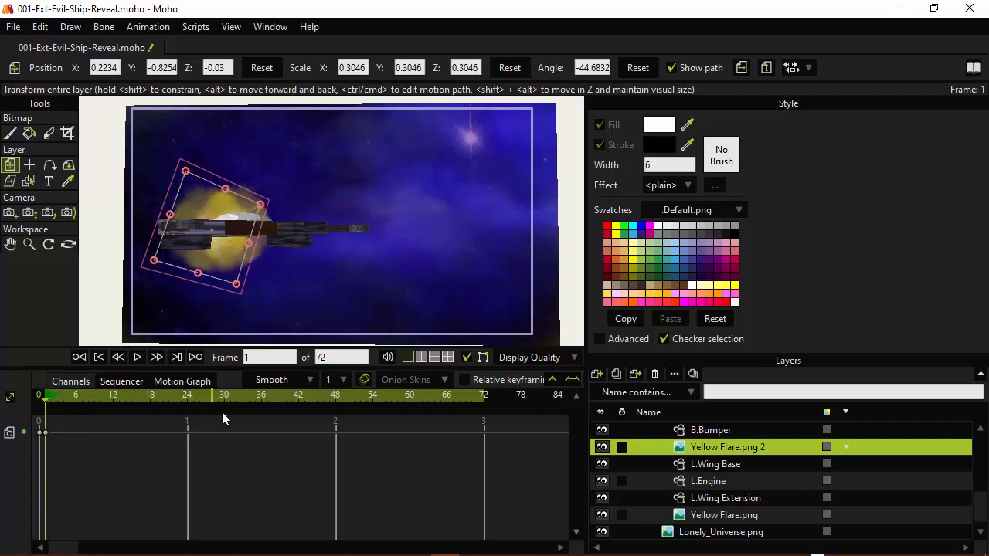
# Step: Rotate the Yellow Flare.png 2 layer to about -234 degrees at frame 72, and play back the spin
pyautogui.click(483, 394)
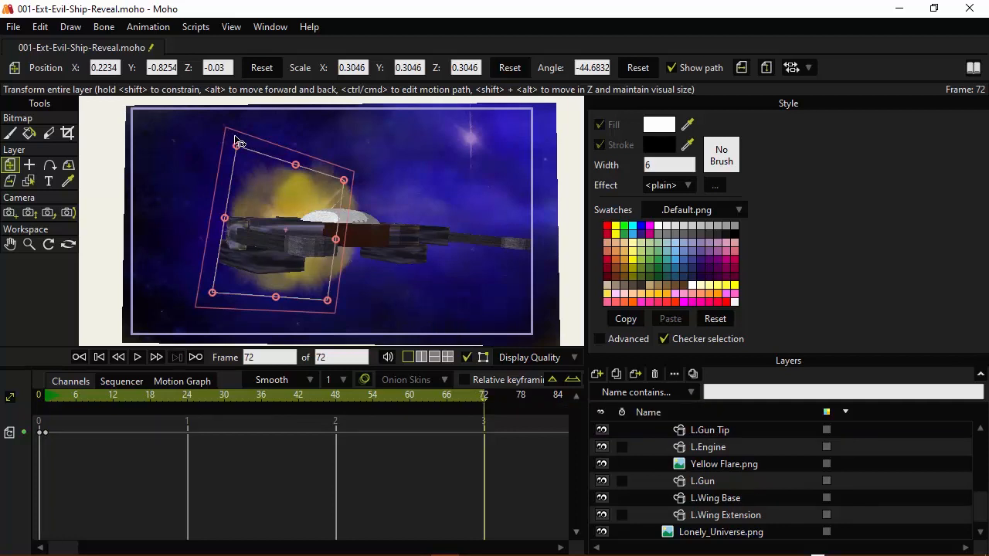
pyautogui.moveTo(238, 145)
pyautogui.mouseDown()
pyautogui.moveTo(296, 132)
pyautogui.moveTo(379, 164)
pyautogui.moveTo(426, 255)
pyautogui.moveTo(357, 322)
pyautogui.moveTo(324, 338)
pyautogui.mouseUp()
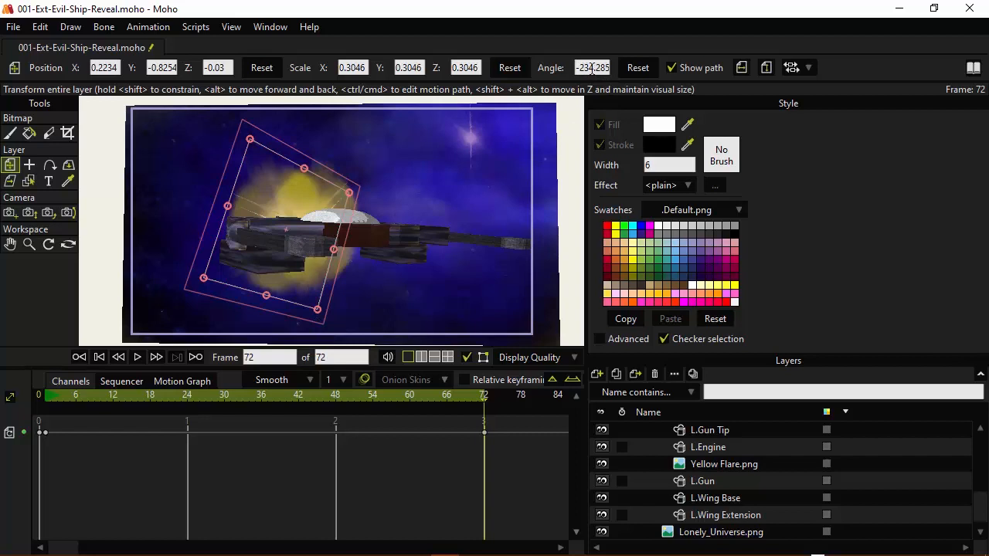
pyautogui.moveTo(482, 394); pyautogui.dragTo(190, 401)
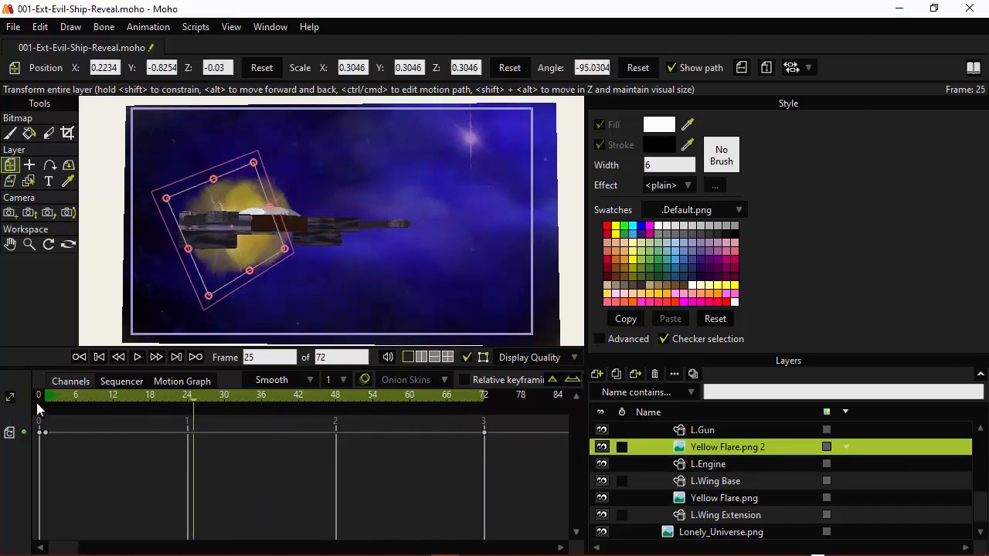
pyautogui.moveTo(36, 399); pyautogui.dragTo(57, 395)
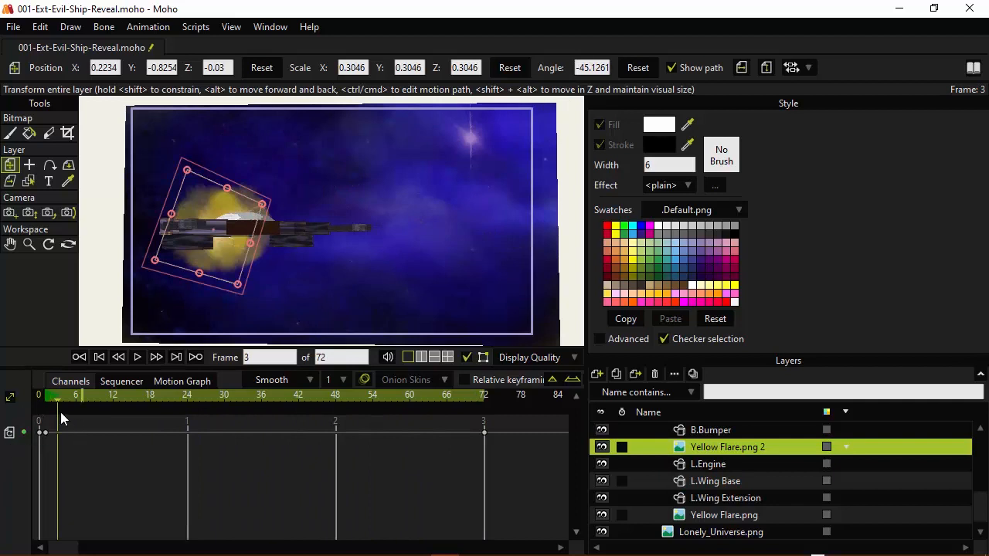
pyautogui.press('space')
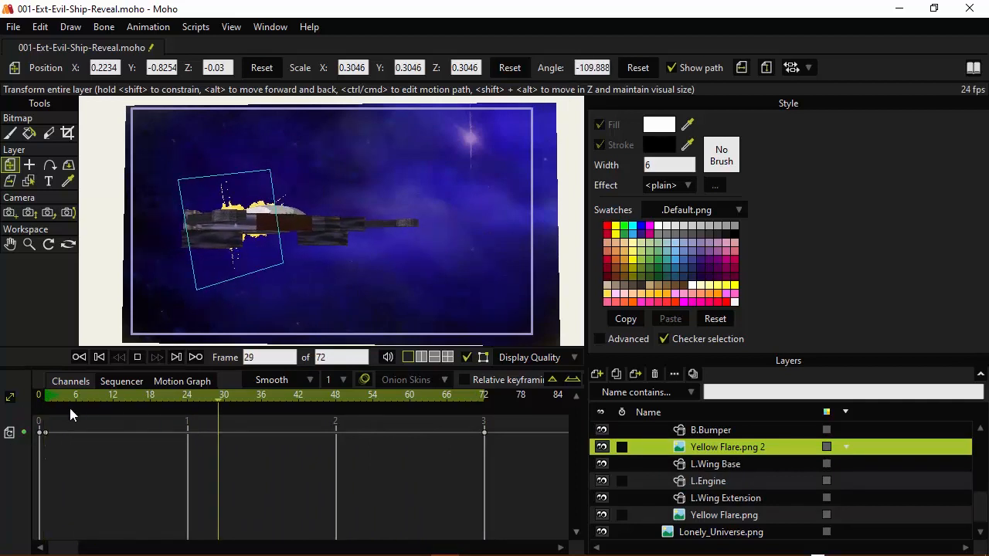
pyautogui.press('space')
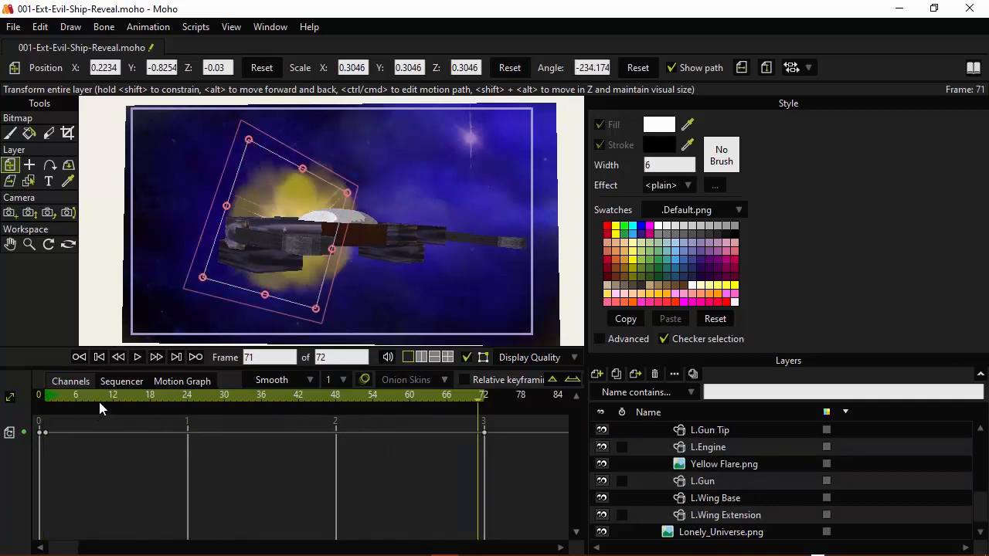
pyautogui.moveTo(52, 398); pyautogui.dragTo(51, 445)
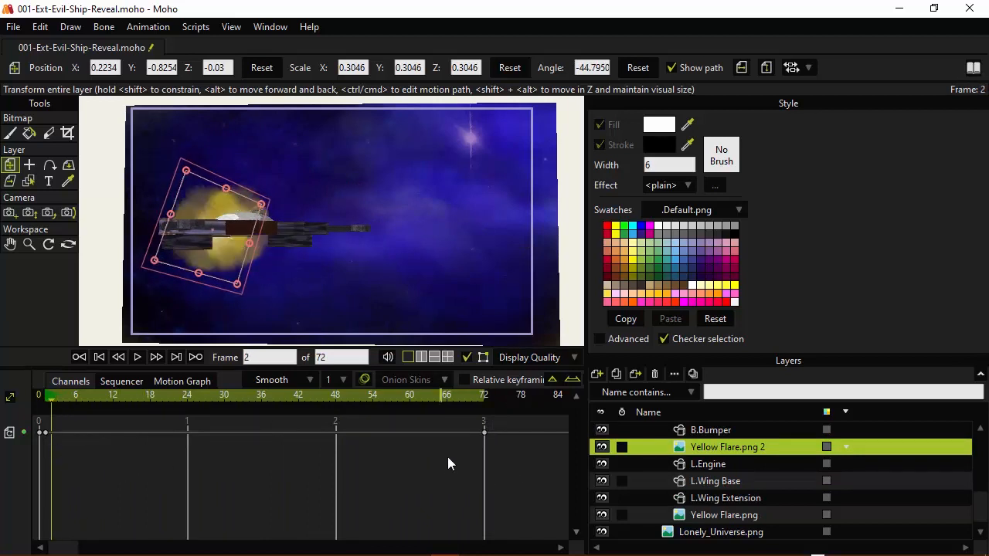
# Step: Set the Yellow Flare.png 2 rotation keyframes at frames 1 and 72 to linear interpolation, and preview the animation
pyautogui.moveTo(434, 453); pyautogui.dragTo(338, 457)
pyautogui.moveTo(500, 443); pyautogui.dragTo(44, 437)
pyautogui.rightClick(44, 437)
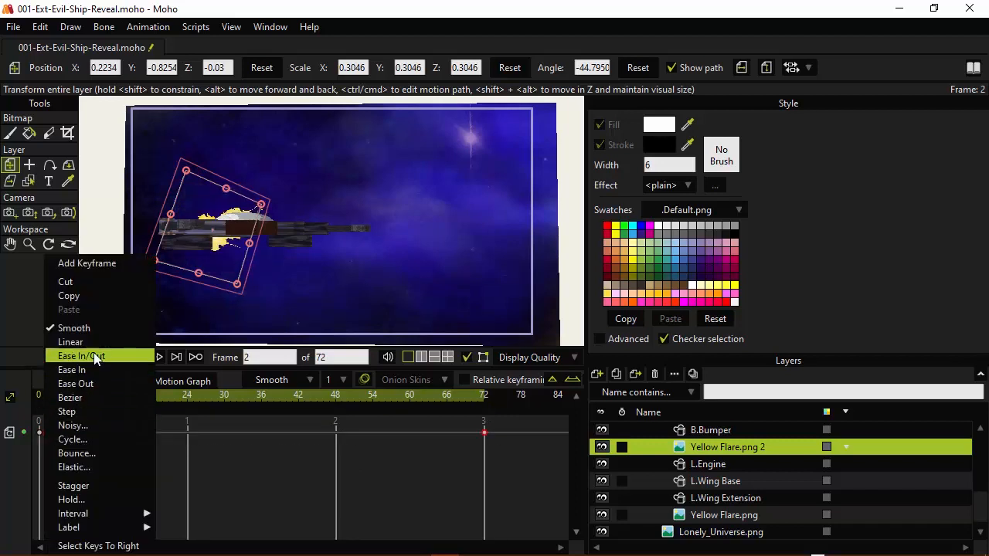
pyautogui.click(48, 399)
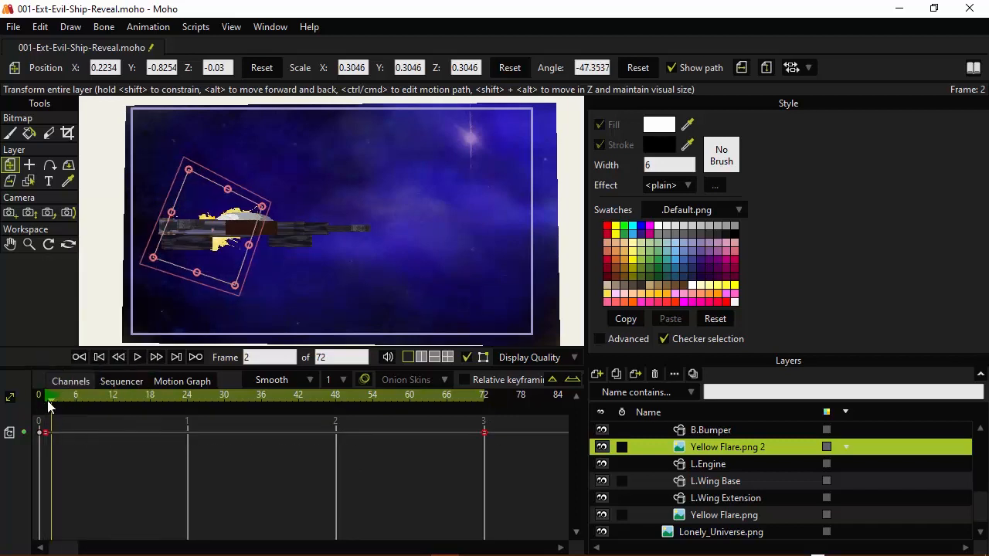
pyautogui.press('space')
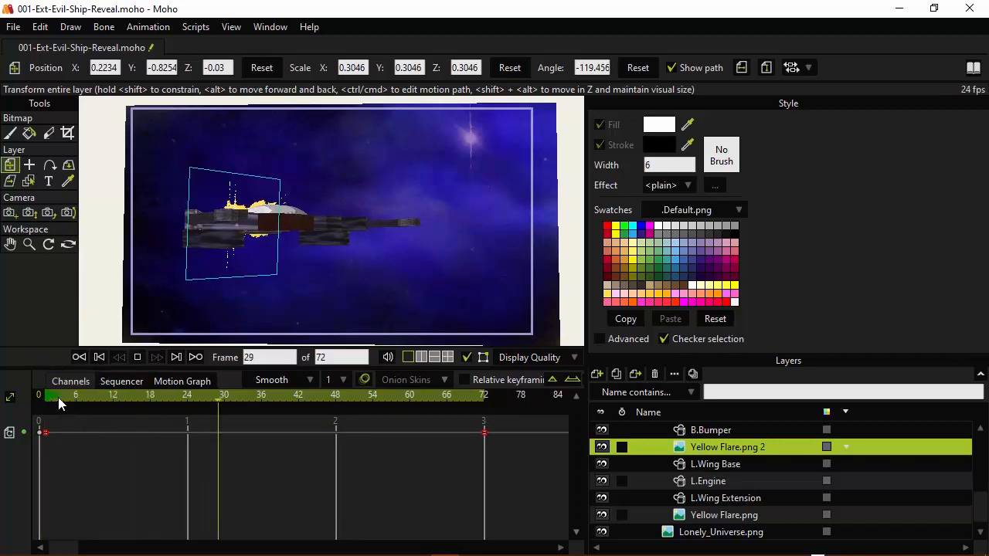
pyautogui.press('space')
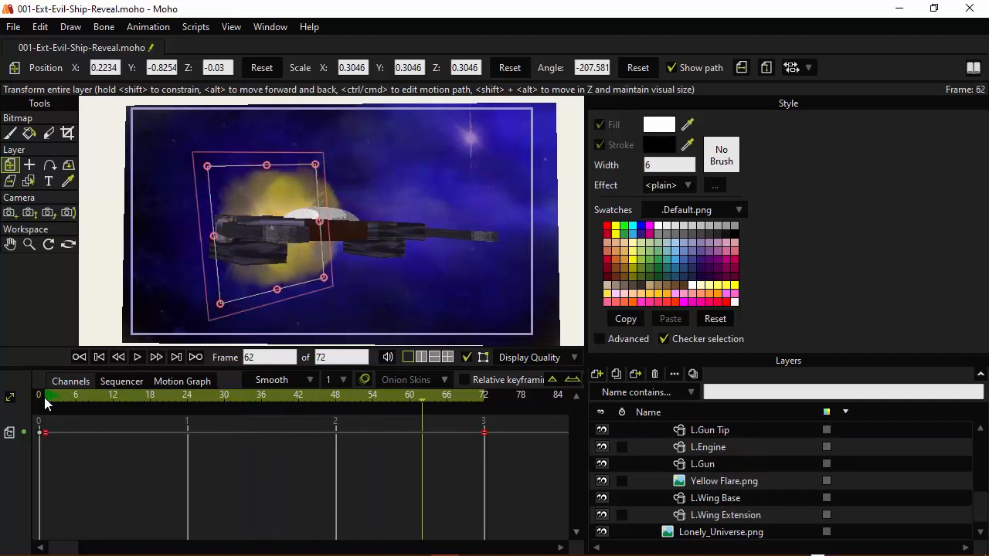
pyautogui.click(44, 397)
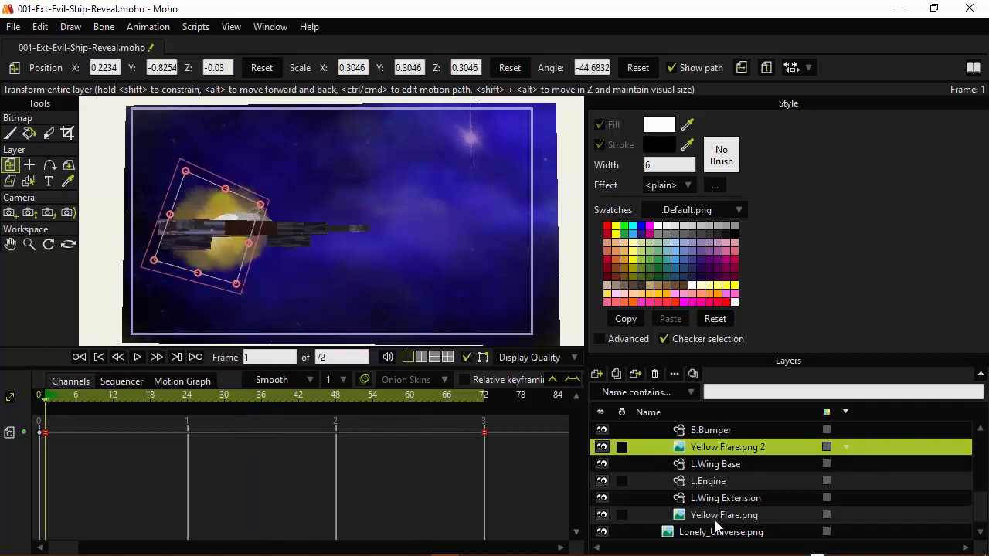
# Step: Add a rotation keyframe at frame 1 to the Yellow Flare.png layer and rotate it to about 161 degrees at frame 72
pyautogui.click(712, 516)
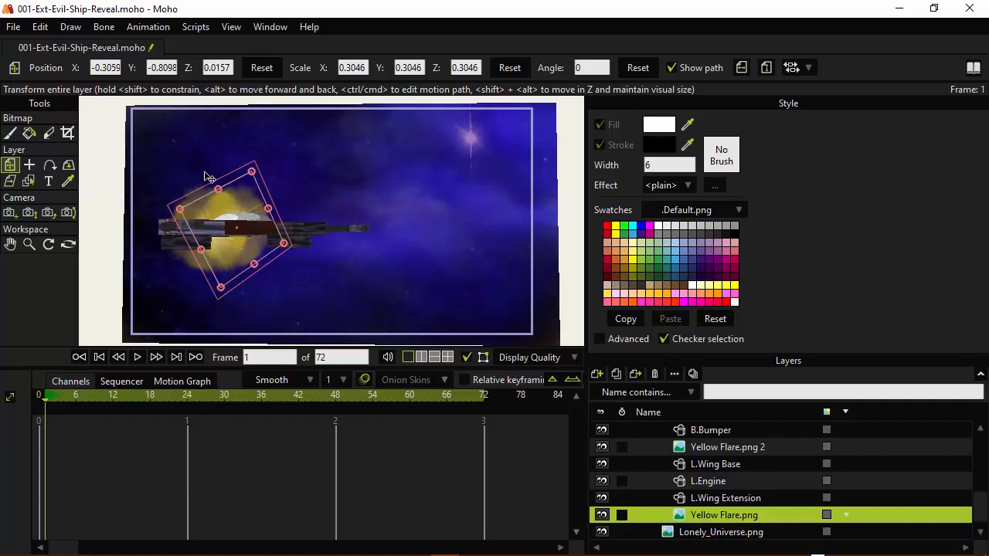
pyautogui.click(258, 177)
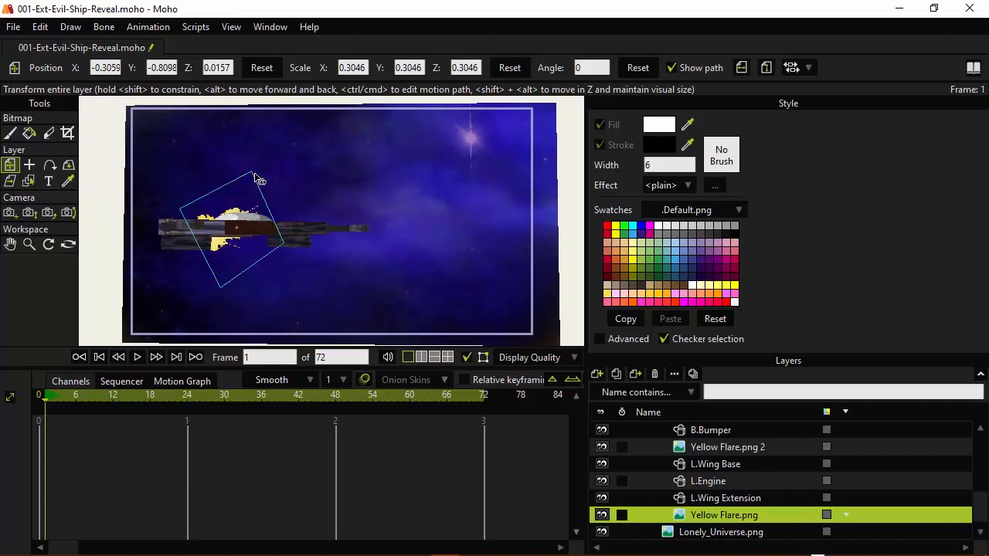
pyautogui.click(480, 396)
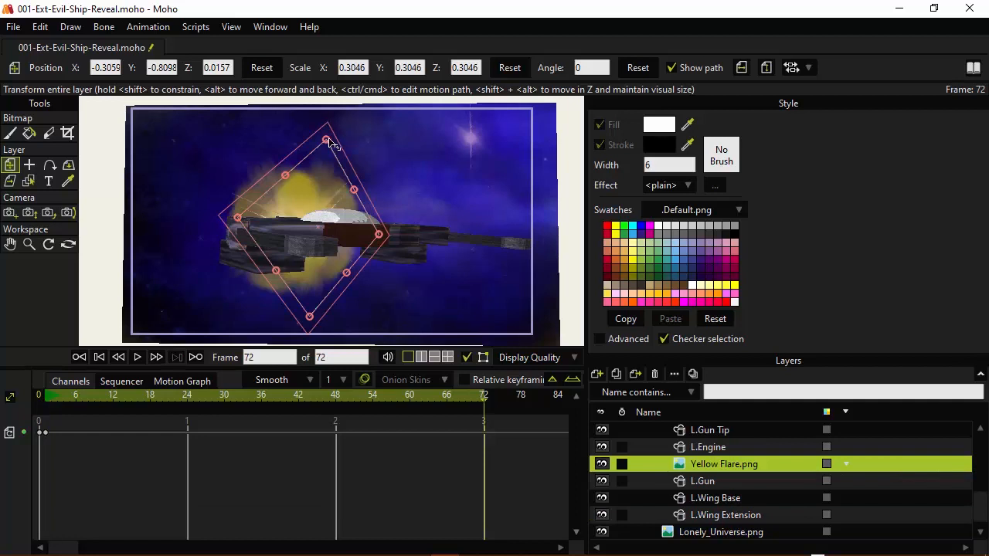
pyautogui.moveTo(330, 143); pyautogui.dragTo(286, 357)
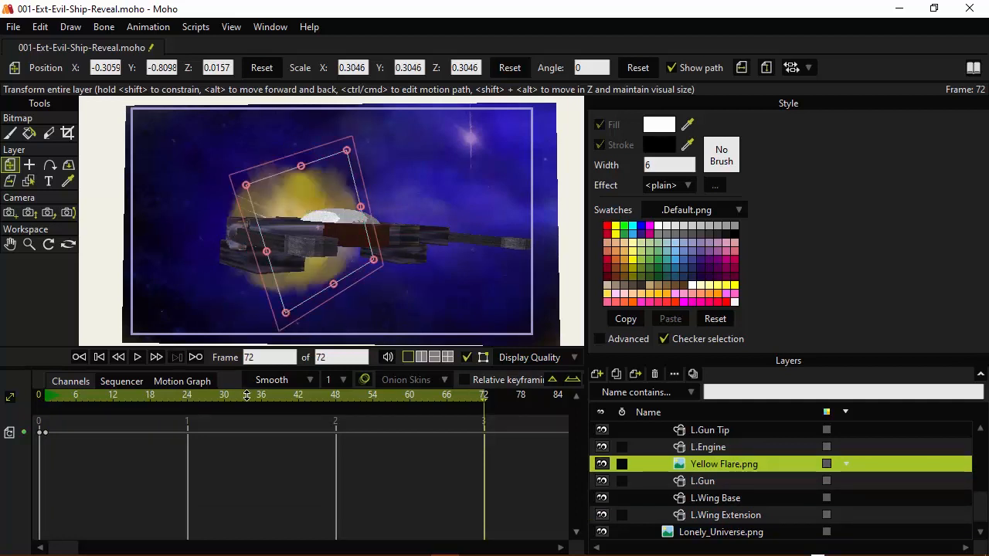
# Step: Set the Yellow Flare.png rotation keyframes at frames 1 and 72 to linear interpolation, and play back the spin
pyautogui.moveTo(509, 457); pyautogui.dragTo(43, 429)
pyautogui.rightClick(44, 429)
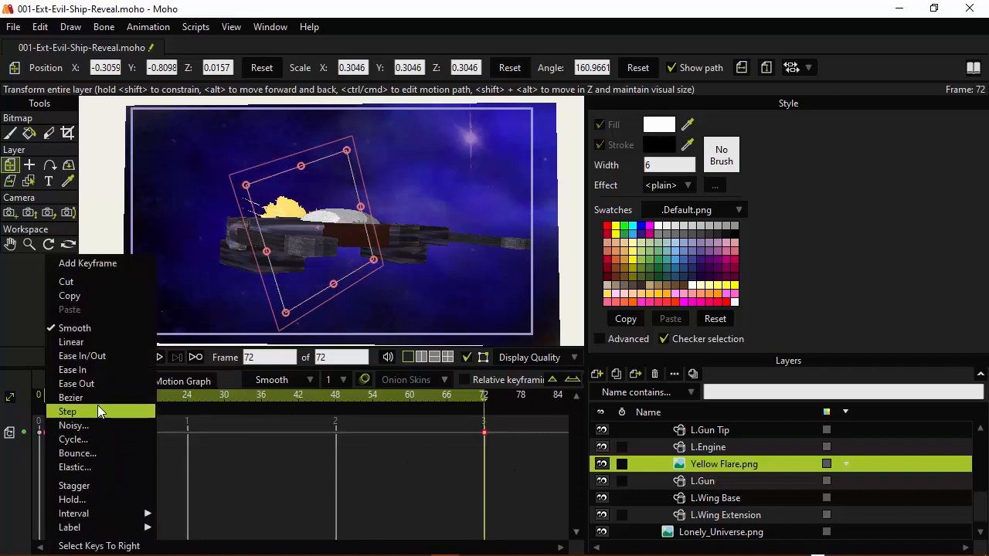
pyautogui.click(95, 348)
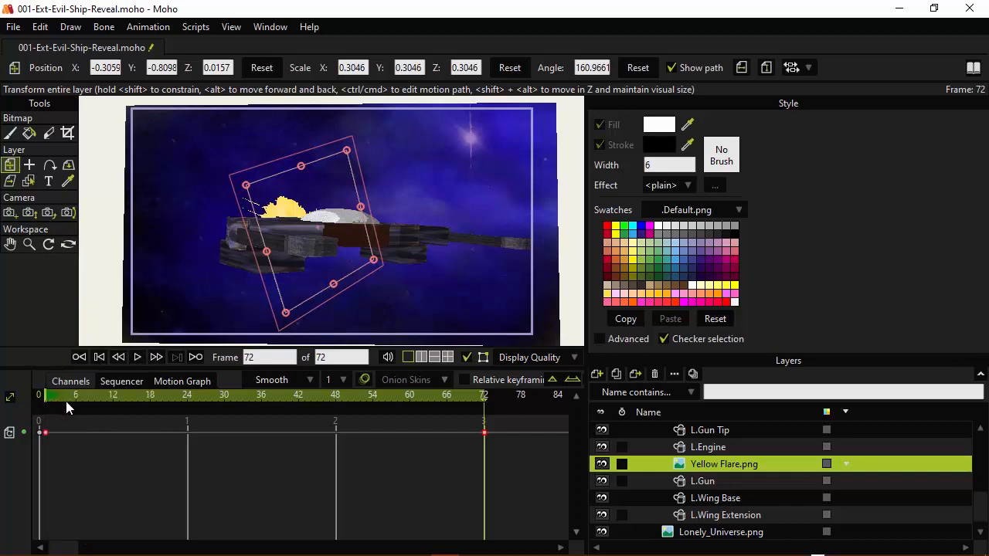
pyautogui.click(50, 401)
pyautogui.press('space')
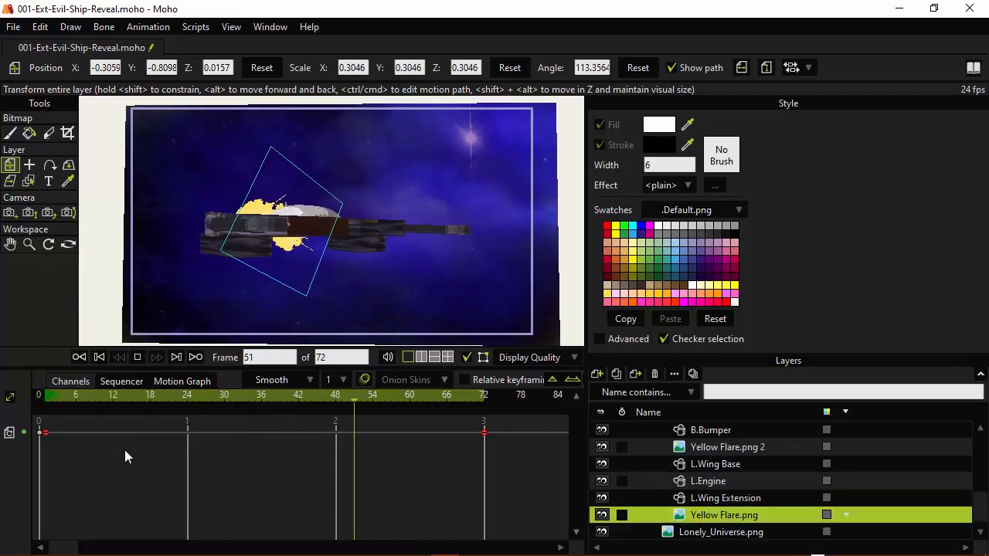
# Step: Return to frame 1 and collapse the Scene group in the layer list
pyautogui.click(49, 398)
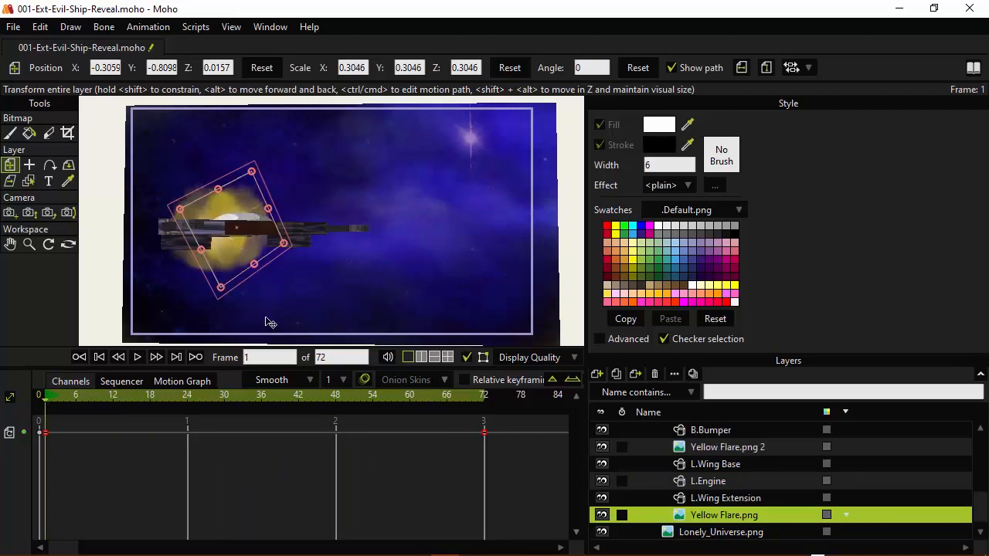
pyautogui.scroll(10, 748, 460)
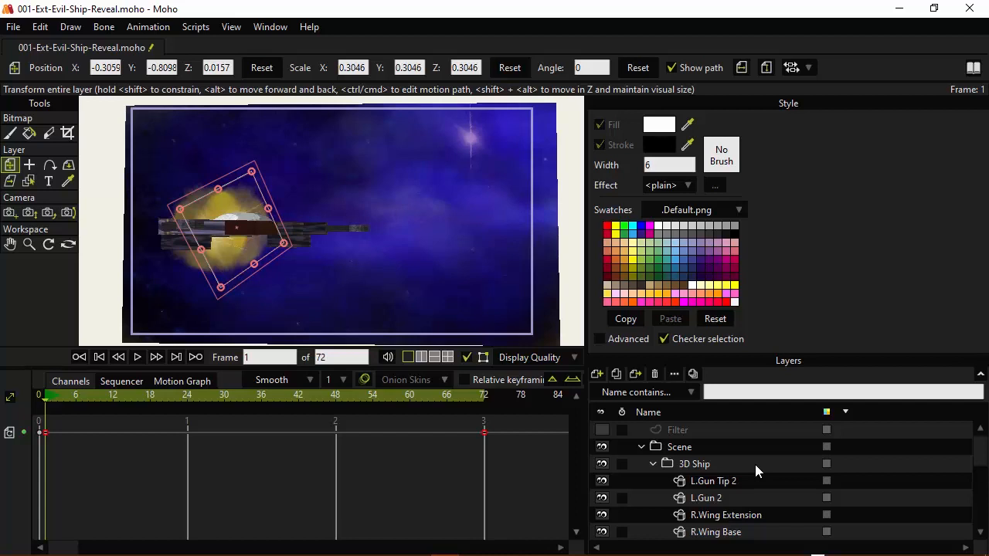
pyautogui.click(640, 448)
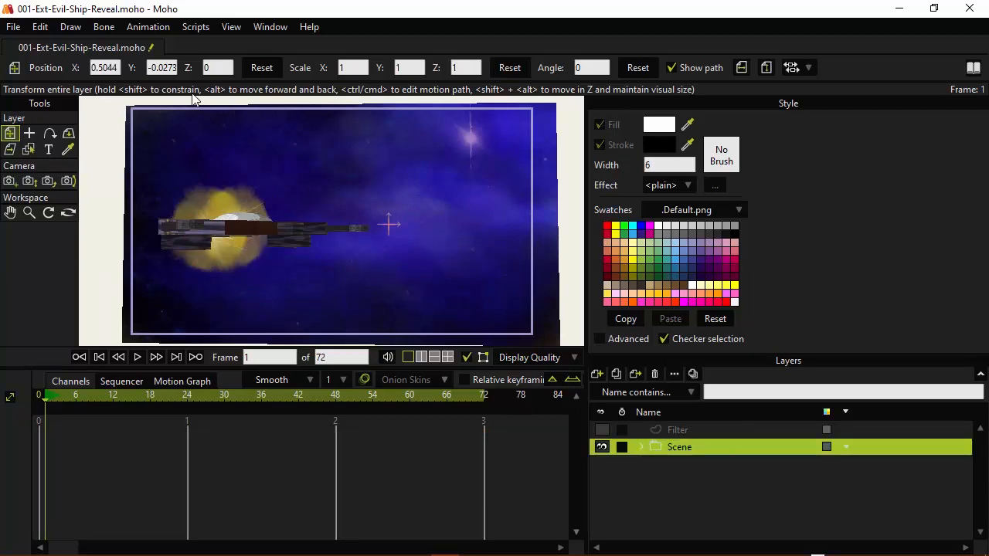
# Step: Try moving the Scene layer closer at frame 1 by raising its Z position to 3
pyautogui.click(216, 68)
pyautogui.write('0.50')
pyautogui.press('Return')
pyautogui.scroll(9, 215, 71)
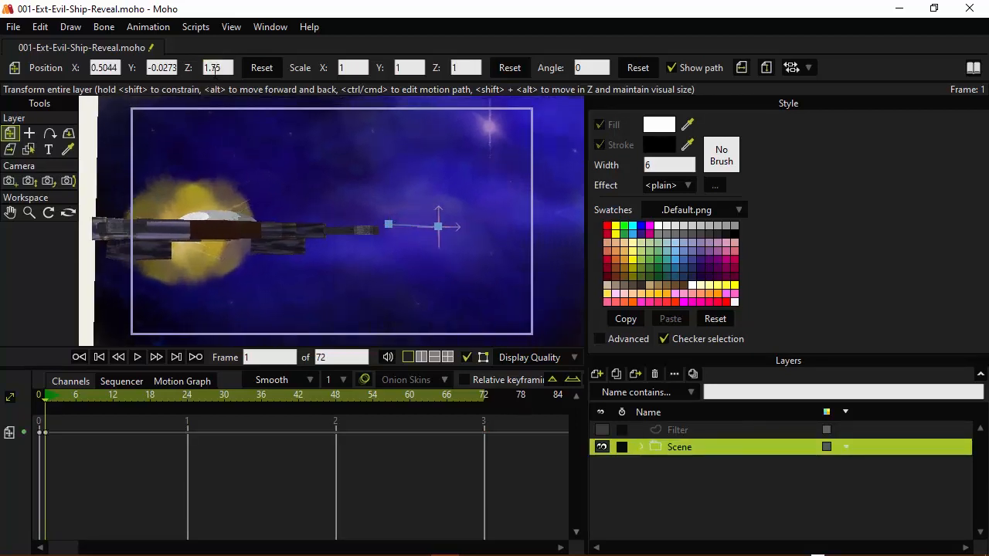
pyautogui.scroll(-9, 216, 71)
pyautogui.scroll(20, 216, 71)
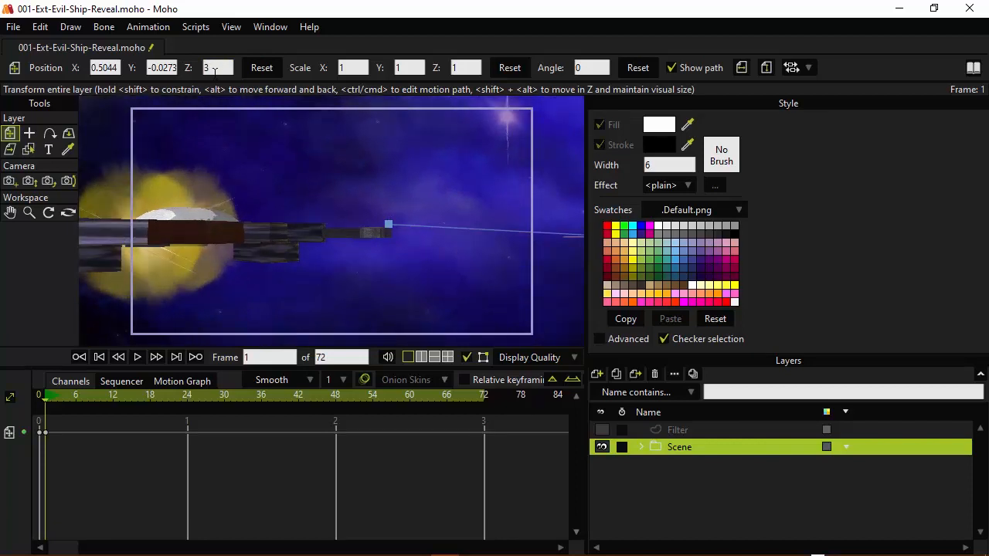
# Step: Try tracking the camera to about X -0.36, Y -0.34, and delete the Scene layer and camera keyframes at frame 1
pyautogui.click(9, 180)
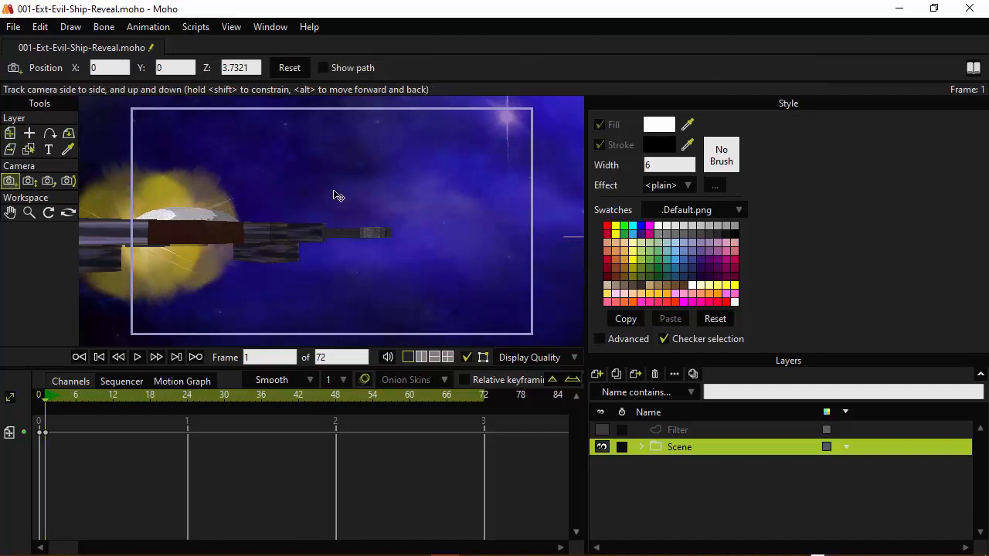
pyautogui.moveTo(333, 194); pyautogui.dragTo(373, 137)
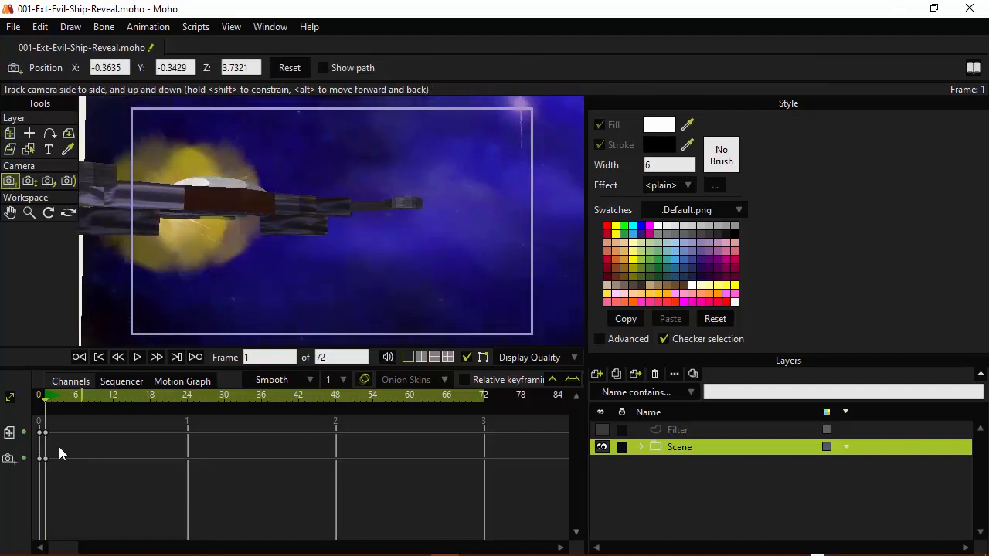
pyautogui.moveTo(80, 465); pyautogui.dragTo(43, 431)
pyautogui.press('Delete')
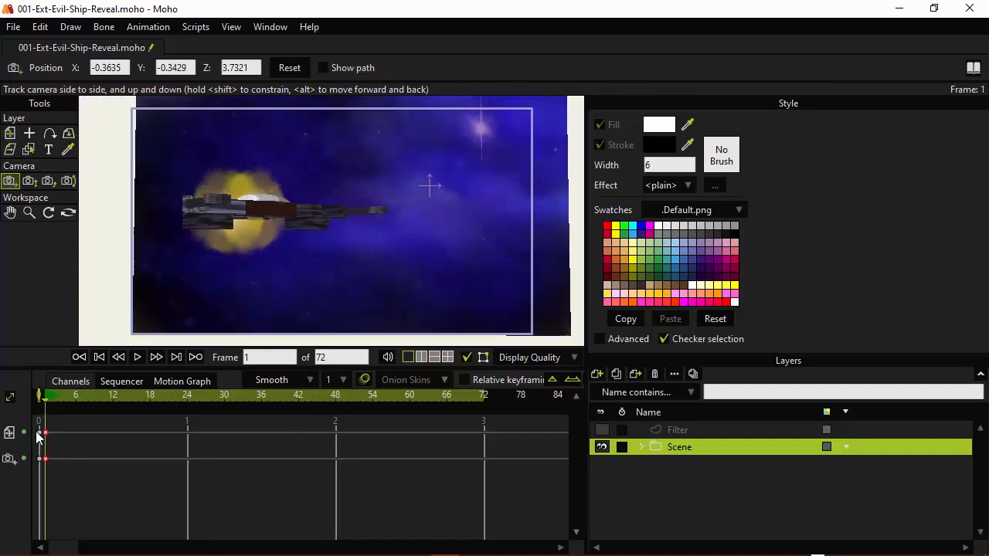
pyautogui.press('Delete')
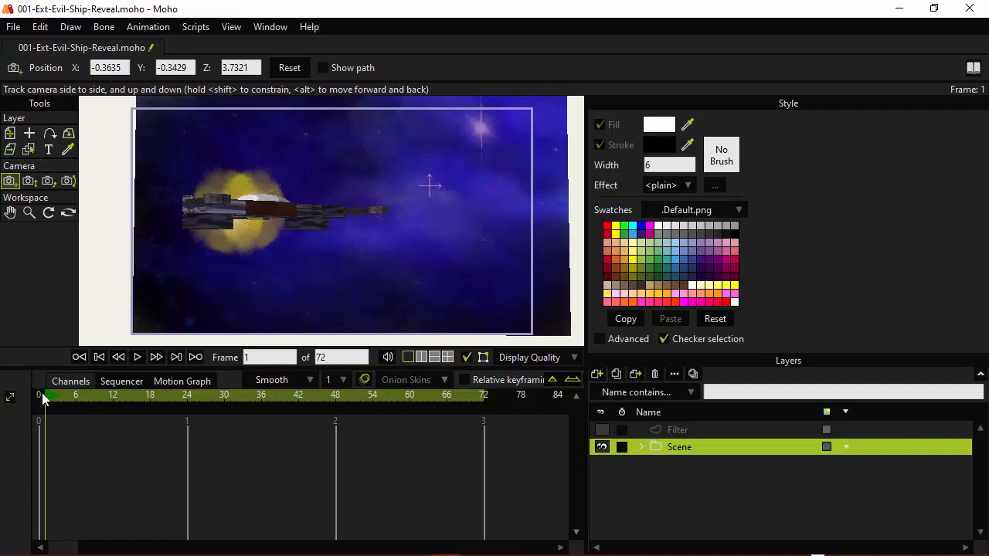
# Step: Add a Track Camera keyframe at frame 1 without moving the camera
pyautogui.click(40, 397)
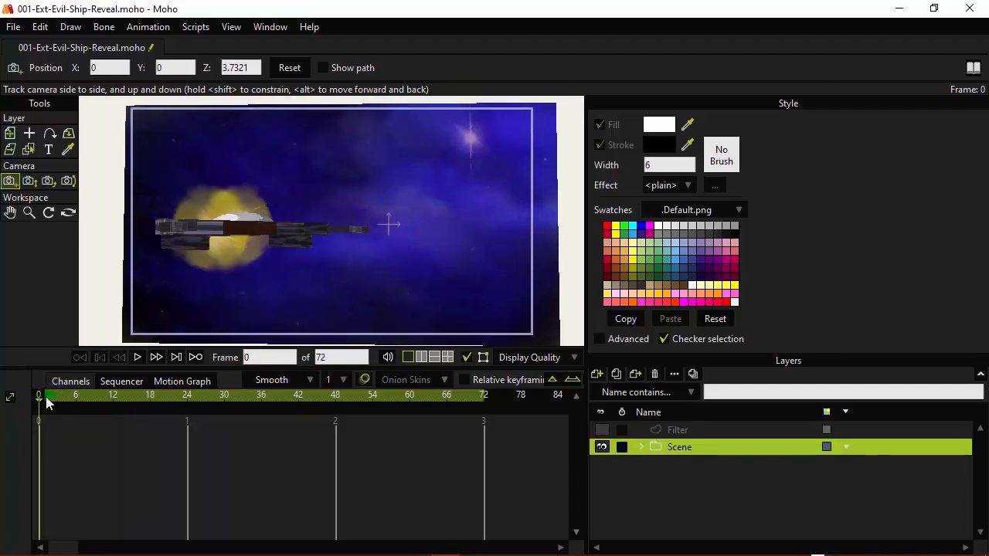
pyautogui.click(46, 396)
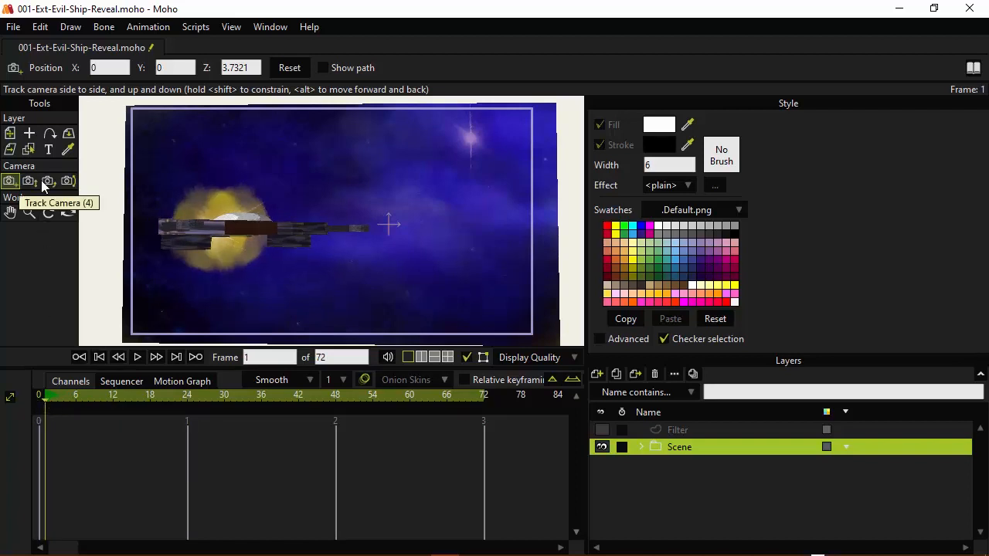
pyautogui.click(392, 212)
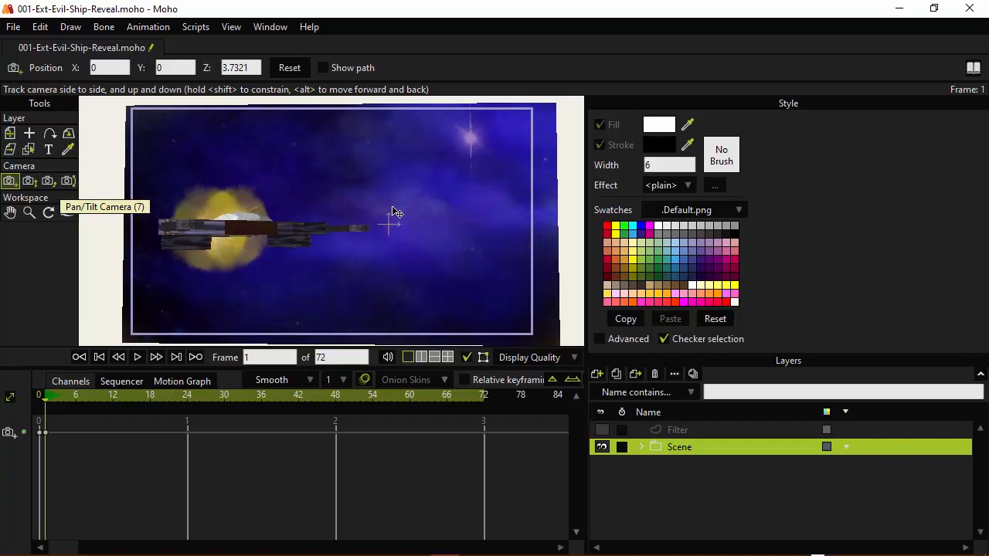
# Step: Try zooming the camera to a vertical field of view of about 27.9 degrees, and delete the zoom keyframe at frame 1
pyautogui.click(30, 181)
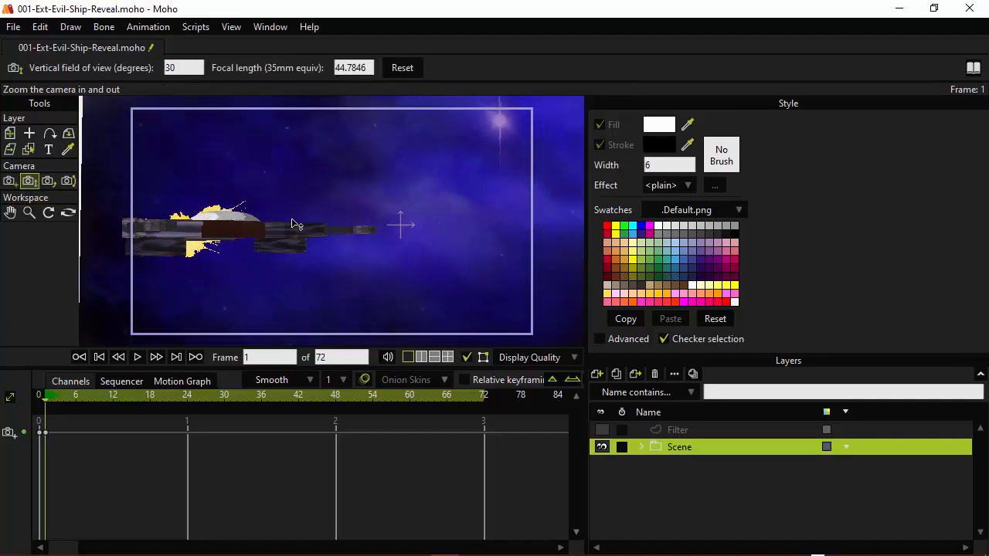
pyautogui.moveTo(292, 220); pyautogui.dragTo(223, 226)
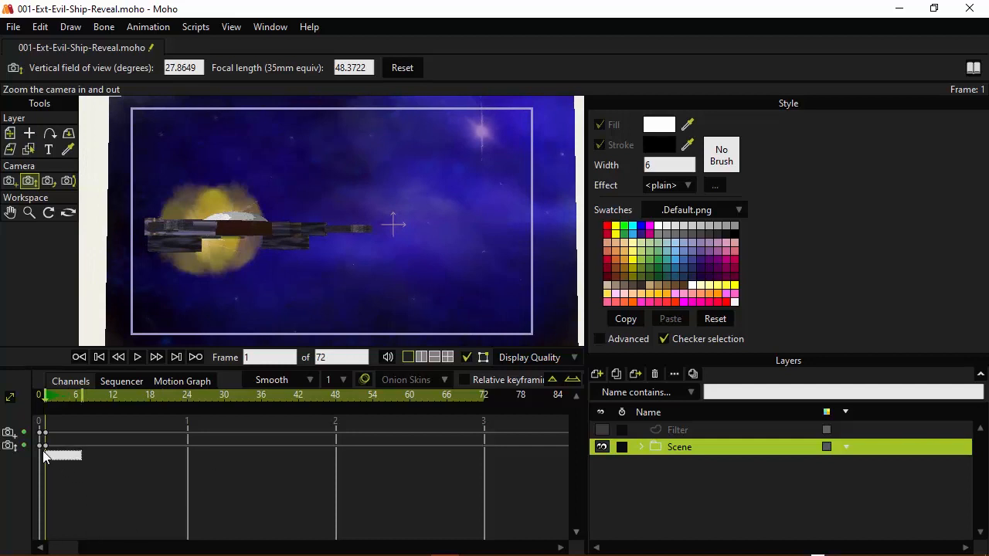
pyautogui.moveTo(44, 449); pyautogui.dragTo(42, 445)
pyautogui.press('Delete')
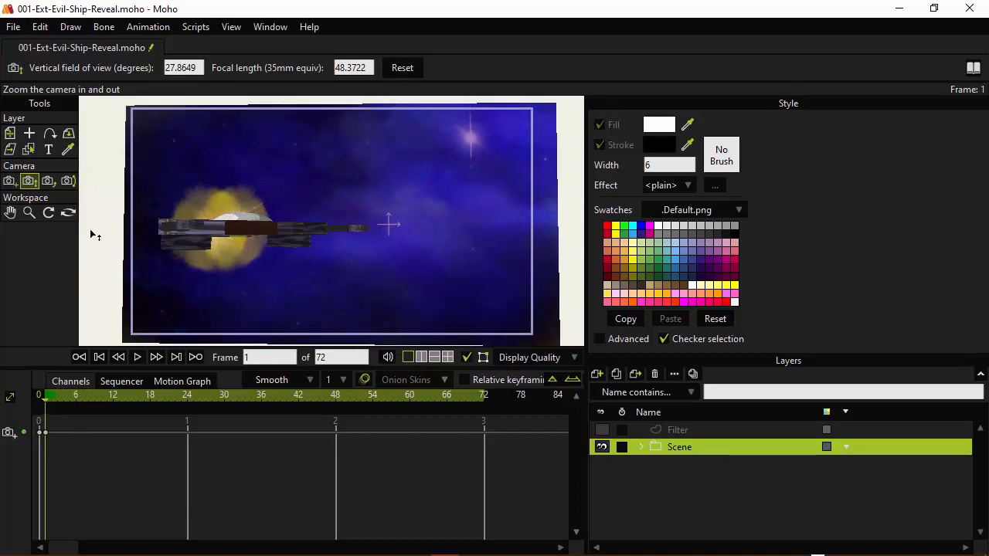
# Step: Move the camera closer to the ship at frame 1 by setting its Z position to 2.9821
pyautogui.click(9, 184)
pyautogui.click(244, 68)
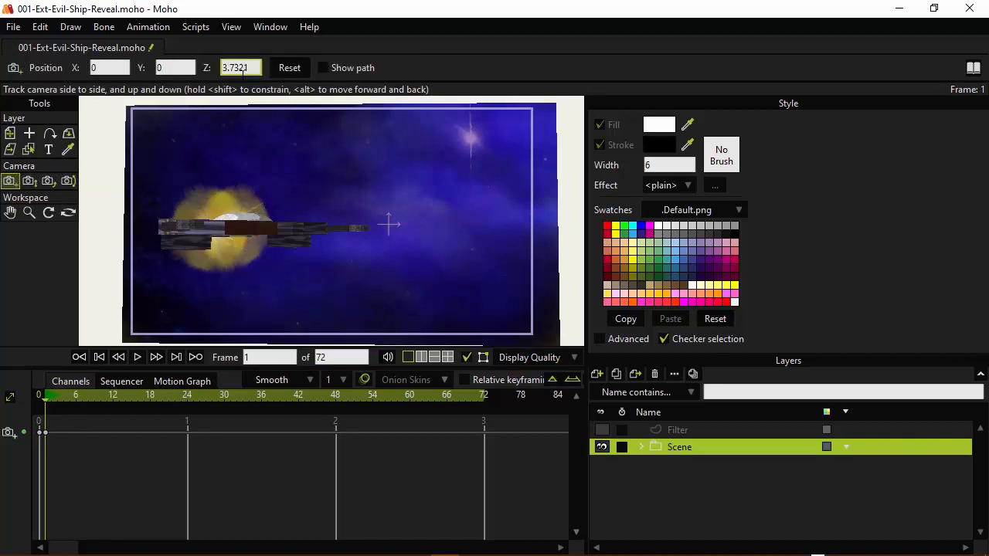
pyautogui.scroll(-5, 243, 69)
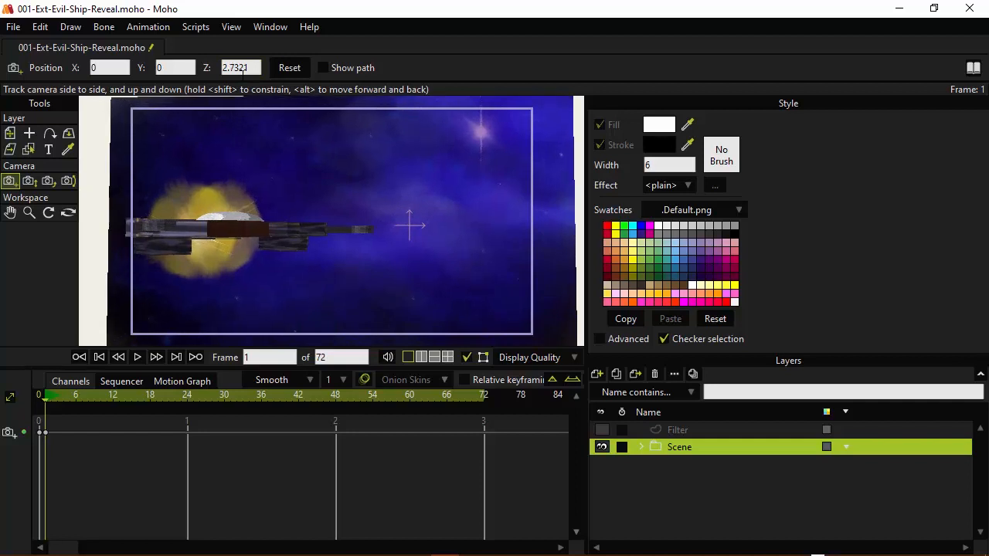
pyautogui.scroll(-2, 243, 68)
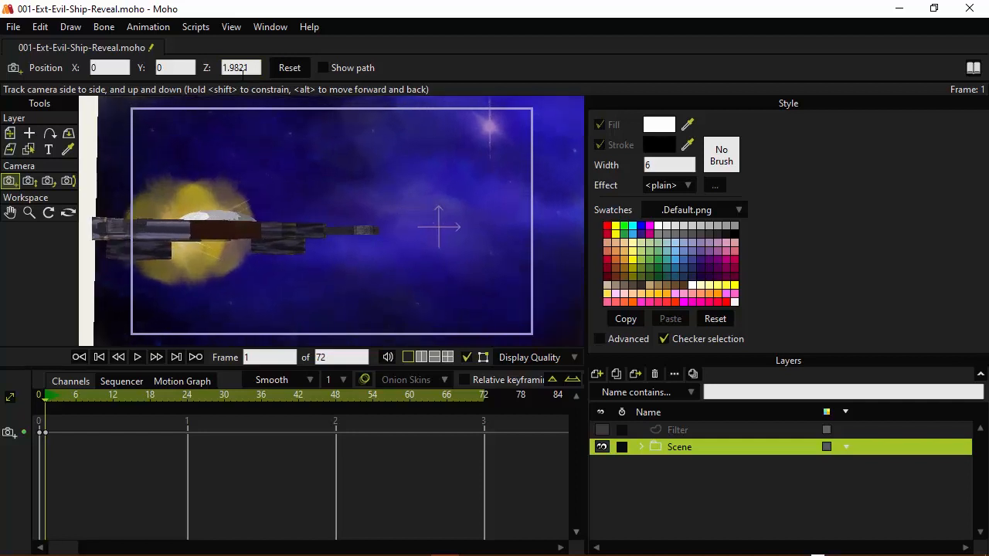
pyautogui.scroll(1, 244, 68)
pyautogui.scroll(-3, 243, 68)
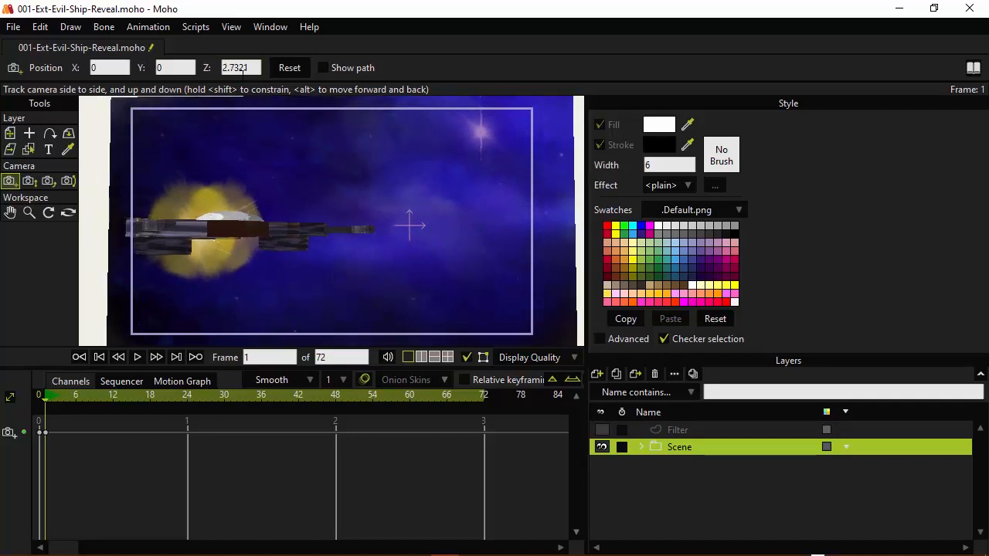
pyautogui.scroll(-3, 243, 68)
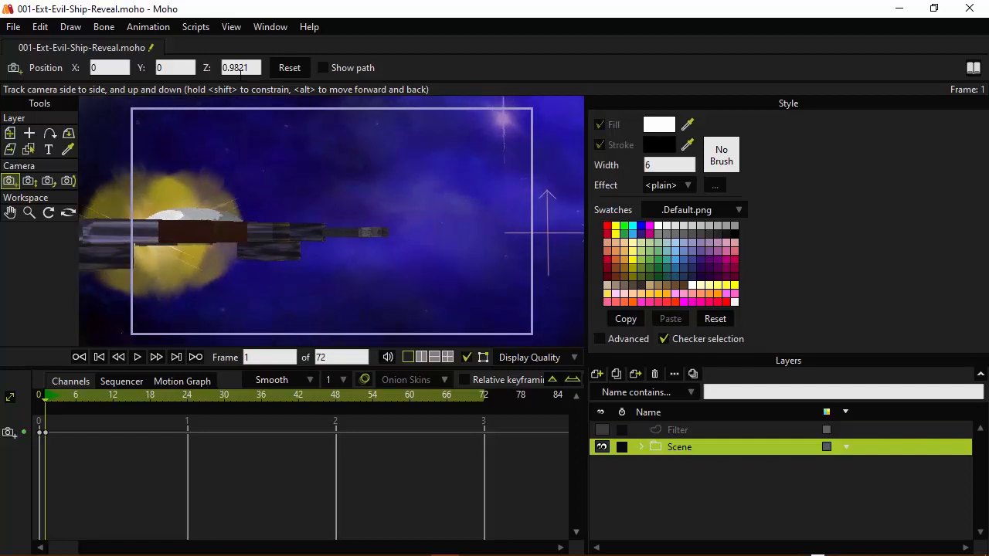
pyautogui.scroll(6, 240, 69)
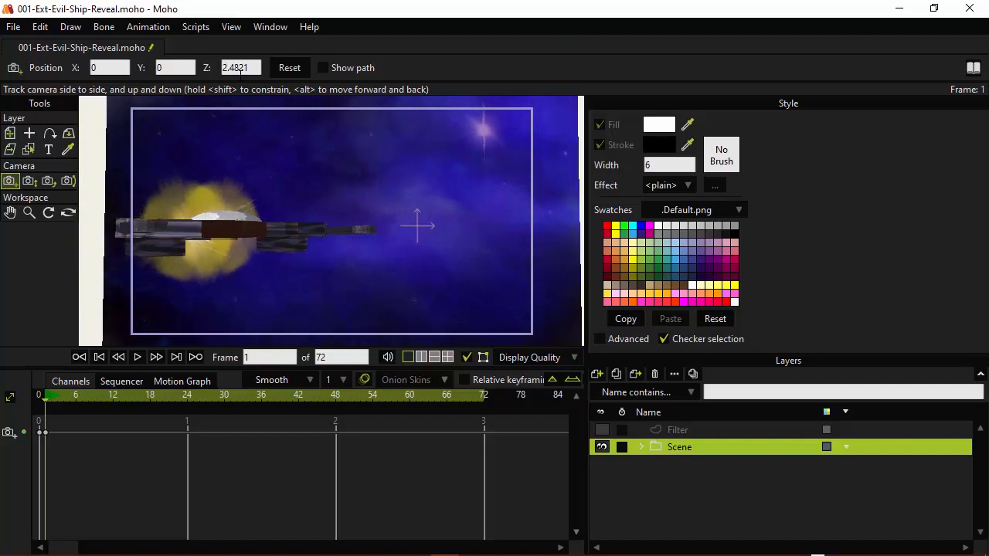
pyautogui.scroll(3, 241, 68)
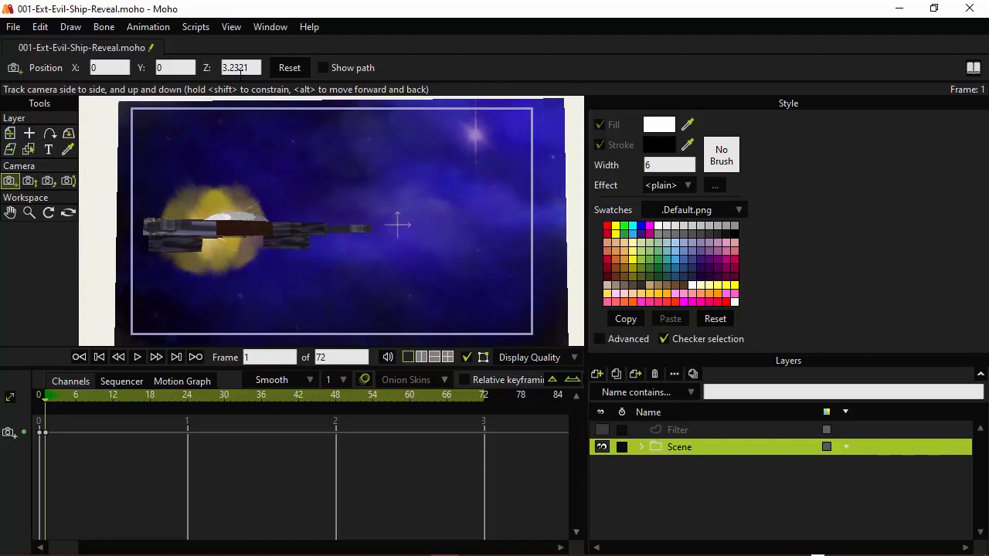
pyautogui.scroll(-3, 240, 68)
pyautogui.scroll(-3, 239, 70)
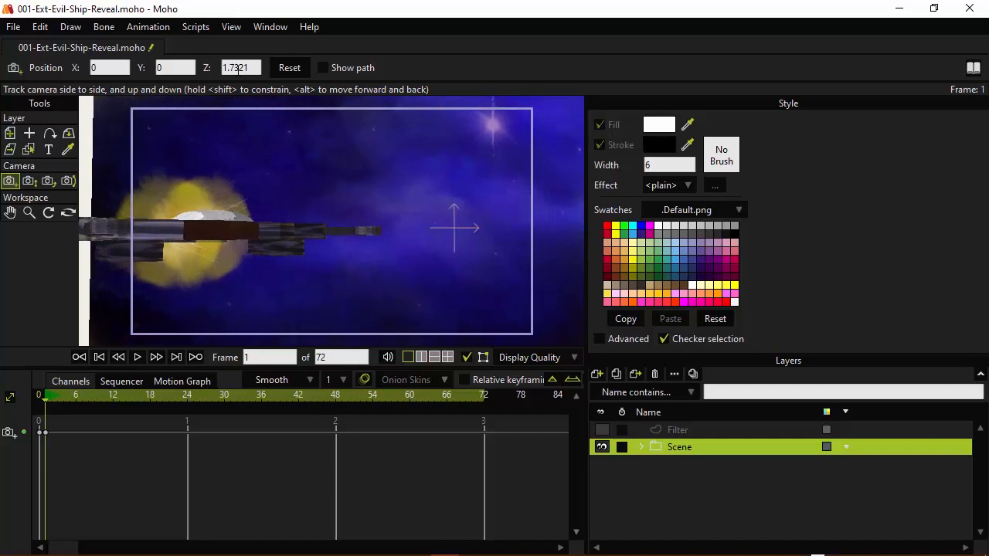
pyautogui.scroll(6, 239, 71)
pyautogui.scroll(-3, 238, 71)
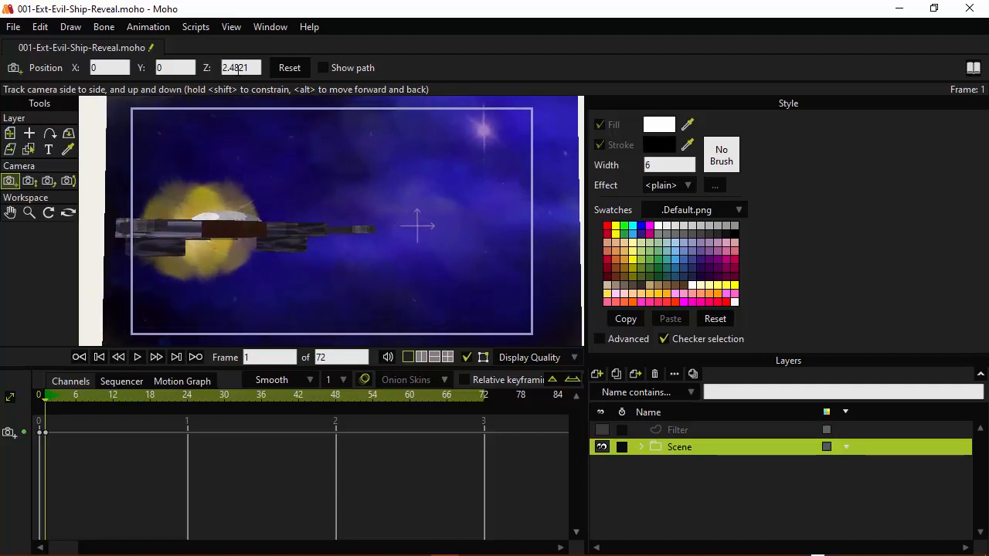
pyautogui.scroll(1, 239, 68)
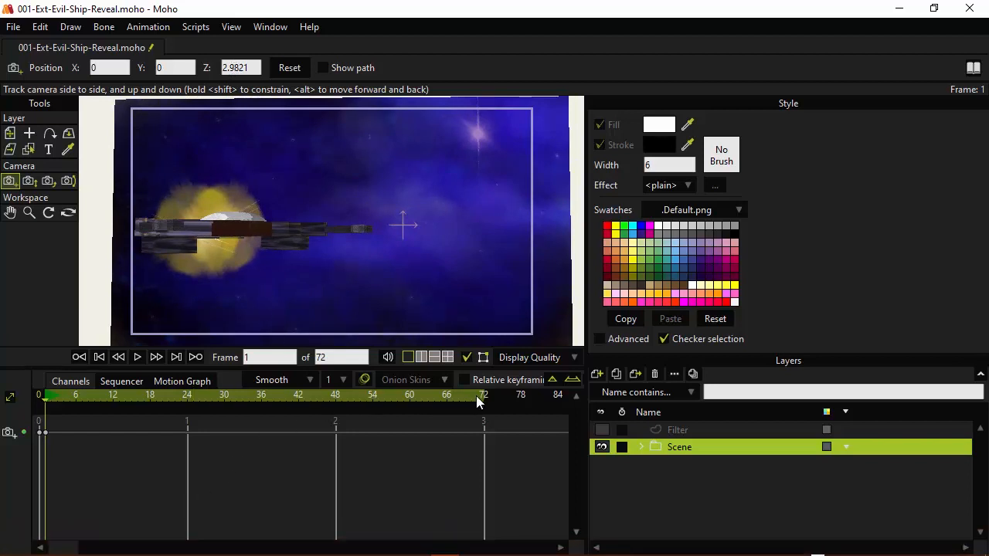
# Step: Track the camera to about X 0.43, Y -0.12 at frame 72 to frame the ship, and return to frame 1
pyautogui.moveTo(476, 396); pyautogui.dragTo(482, 402)
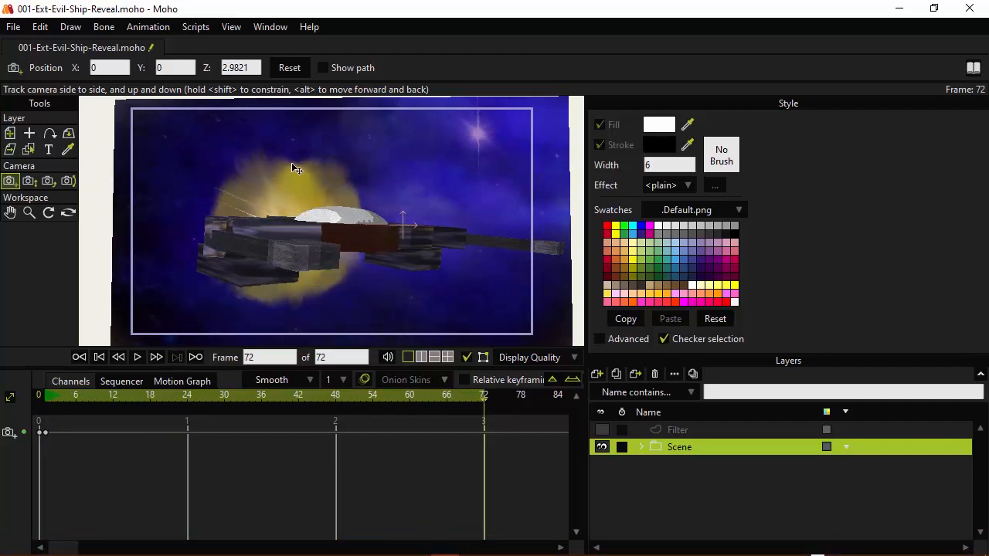
pyautogui.moveTo(357, 163); pyautogui.dragTo(304, 139)
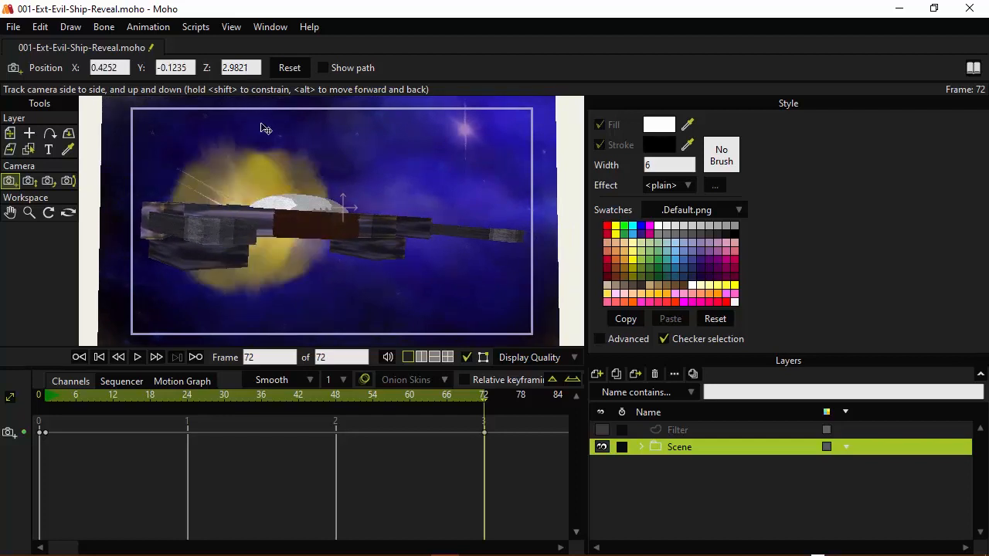
pyautogui.moveTo(484, 397); pyautogui.dragTo(46, 394)
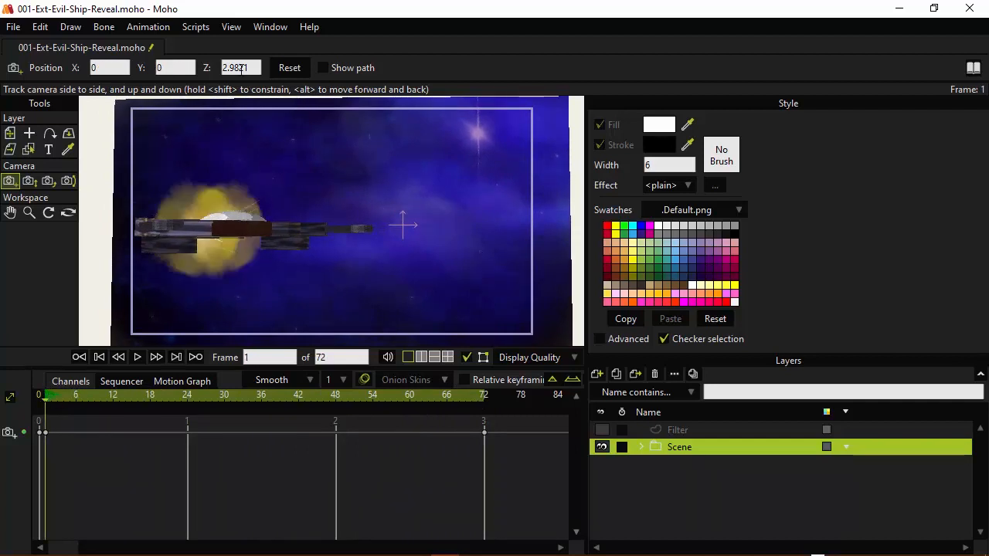
# Step: Pull the camera back to Z 3.7321 at frame 1, track it to about X 0.31, Y -0.09, and play the animation
pyautogui.click(249, 67)
pyautogui.scroll(5, 252, 67)
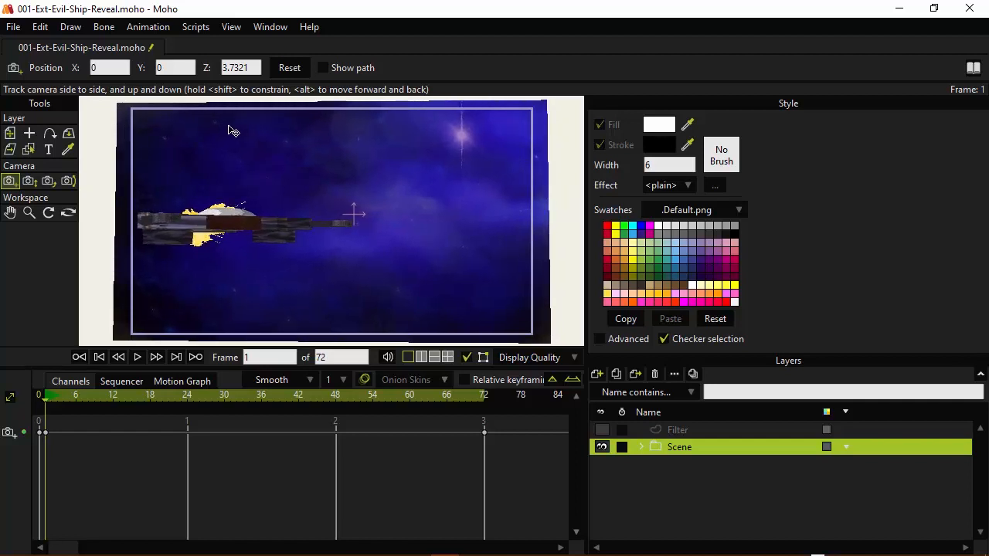
pyautogui.moveTo(229, 126); pyautogui.dragTo(229, 126)
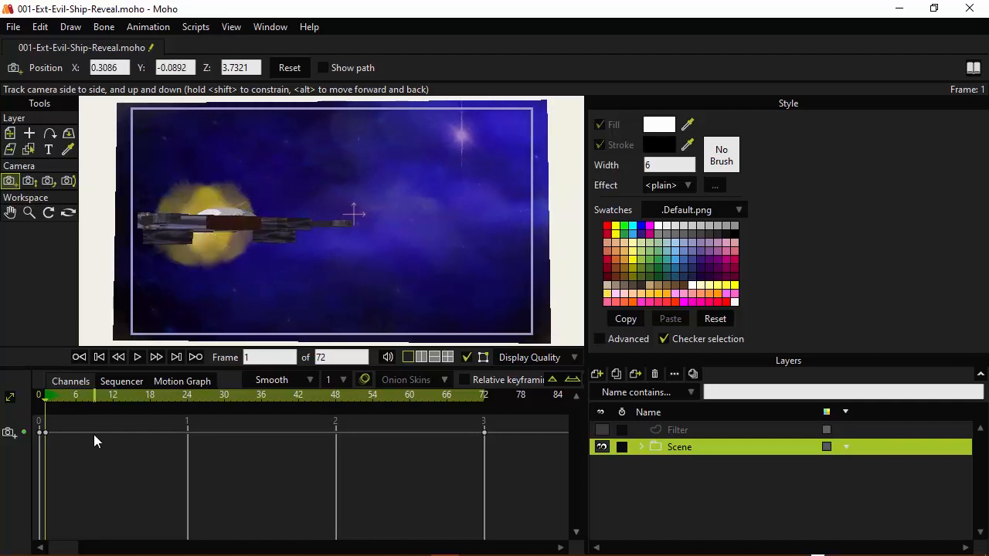
pyautogui.press('space')
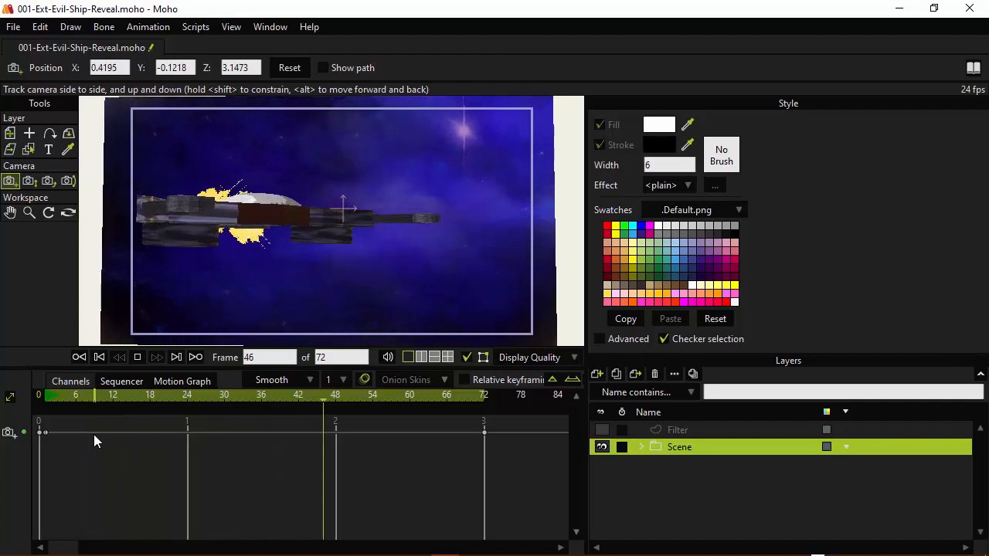
pyautogui.press('space')
pyautogui.press('space')
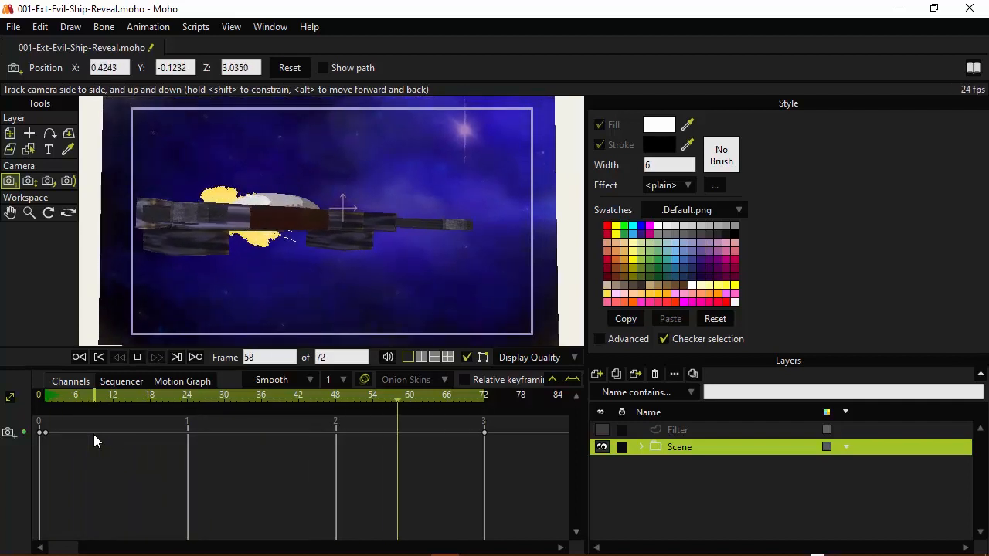
pyautogui.press('space')
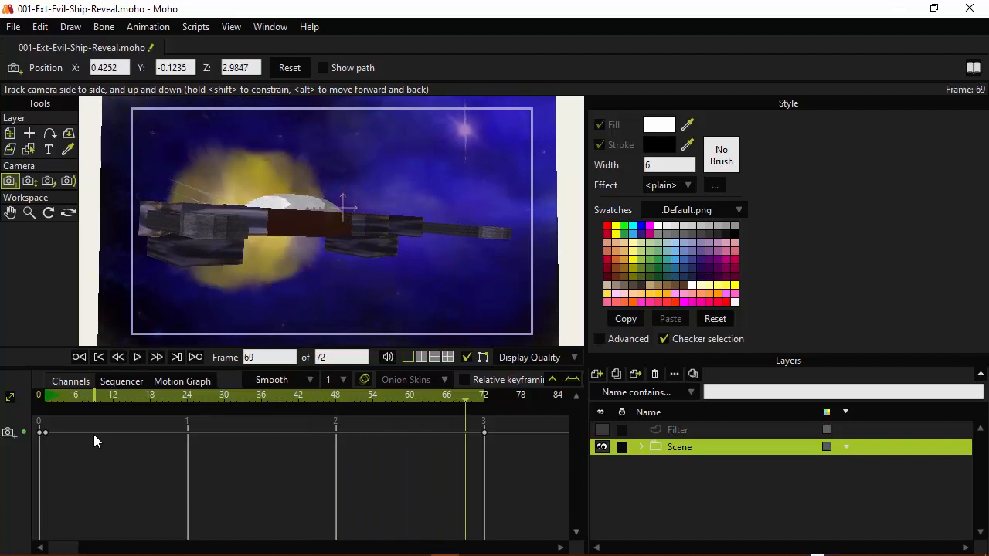
# Step: Delete the 3D Ship layer's translation keyframe at frame 36 and play the animation from frame 1
pyautogui.click(641, 448)
pyautogui.click(687, 468)
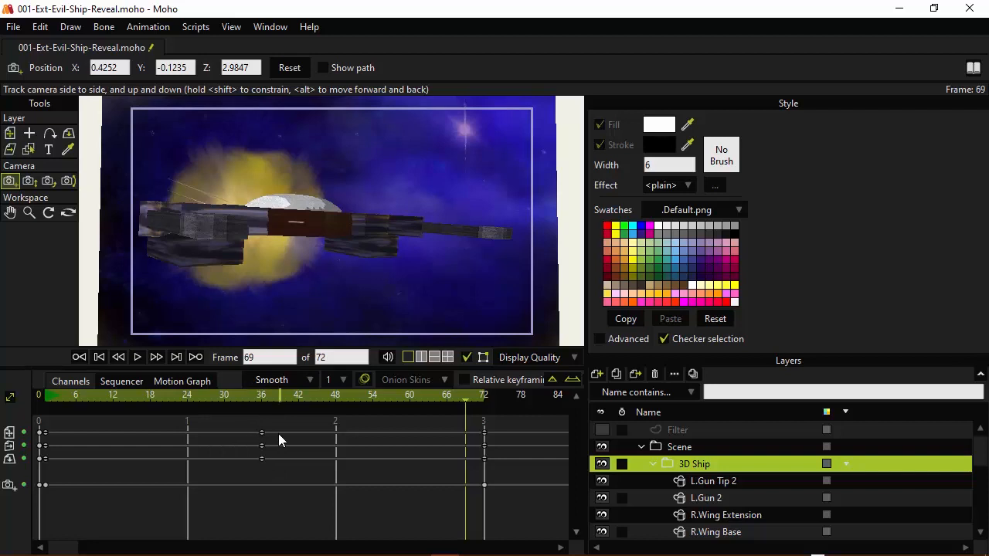
pyautogui.moveTo(280, 433); pyautogui.dragTo(248, 422)
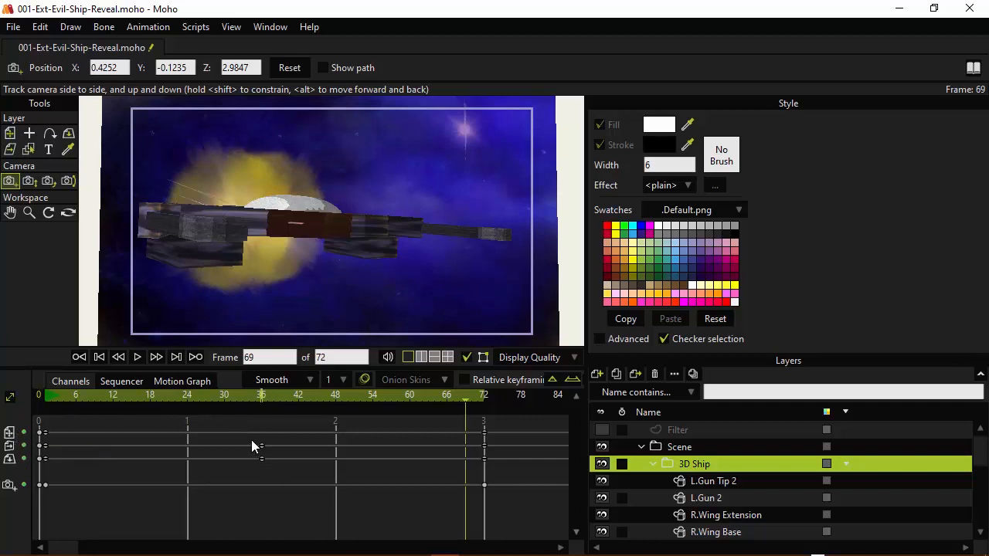
pyautogui.click(259, 401)
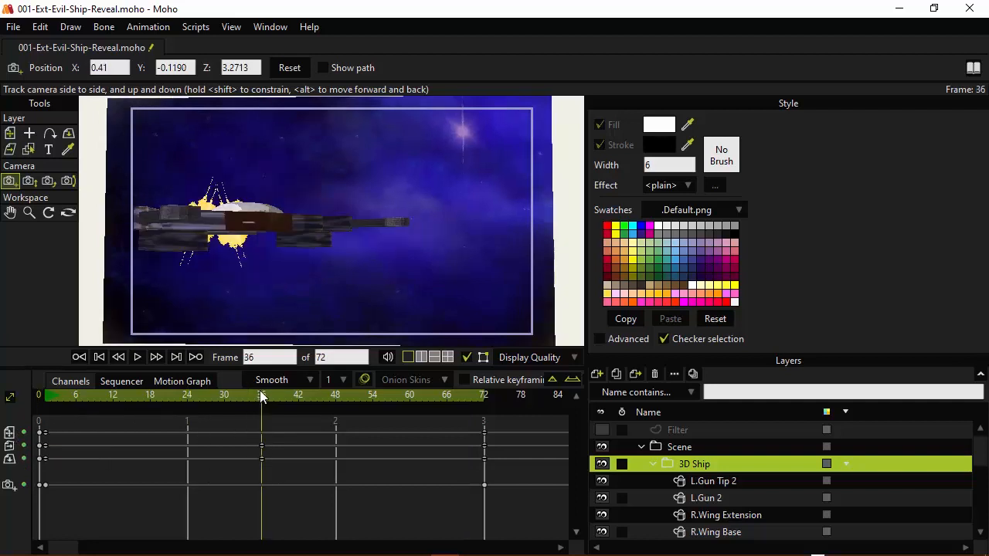
pyautogui.click(40, 396)
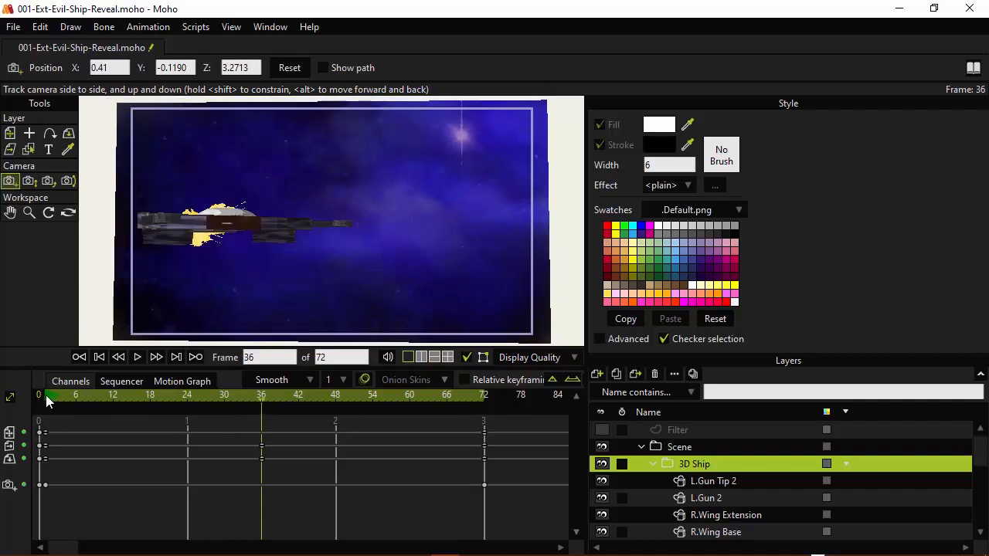
pyautogui.press('space')
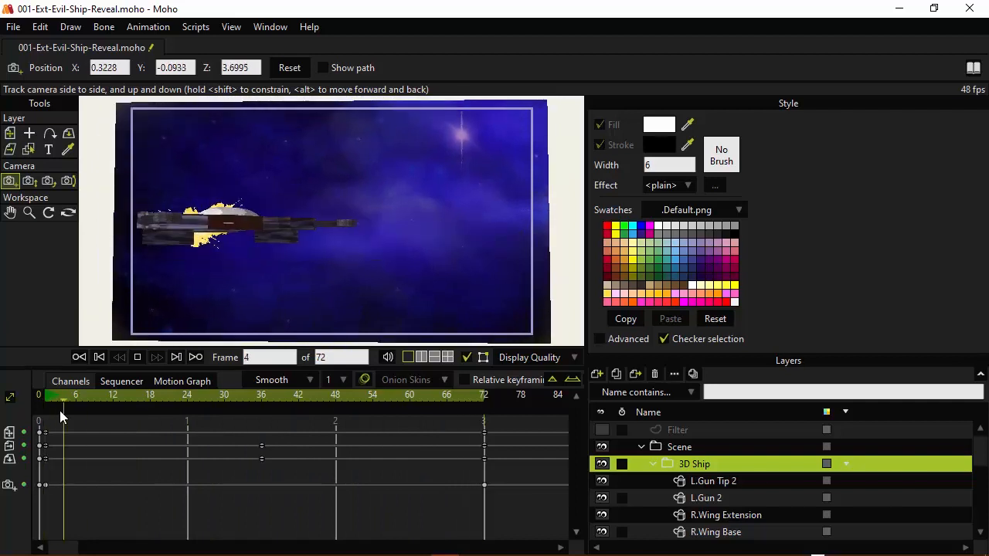
pyautogui.press('space')
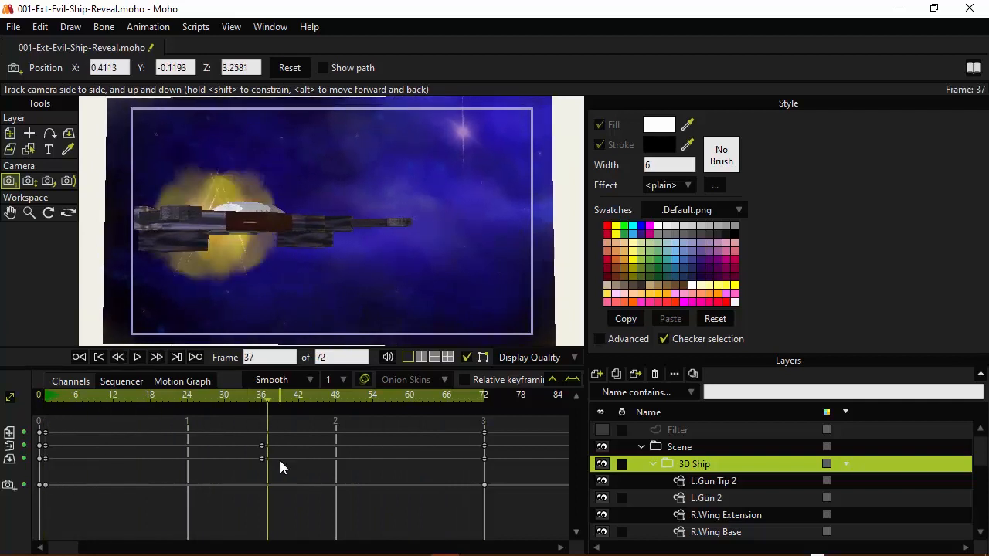
# Step: Try tracking the camera to about X -0.04, Y -0.13 at frame 36, and delete that camera keyframe
pyautogui.click(261, 396)
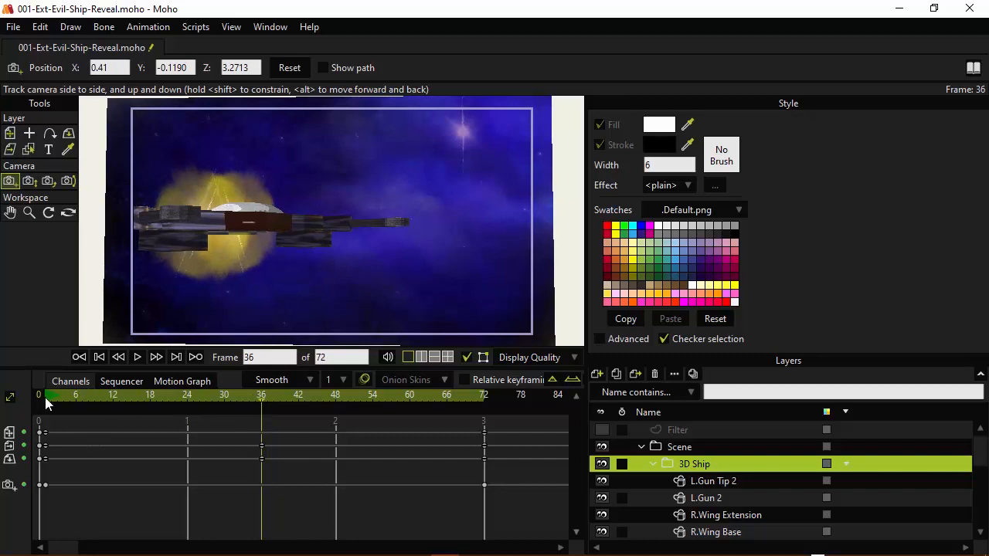
pyautogui.moveTo(45, 398); pyautogui.dragTo(260, 404)
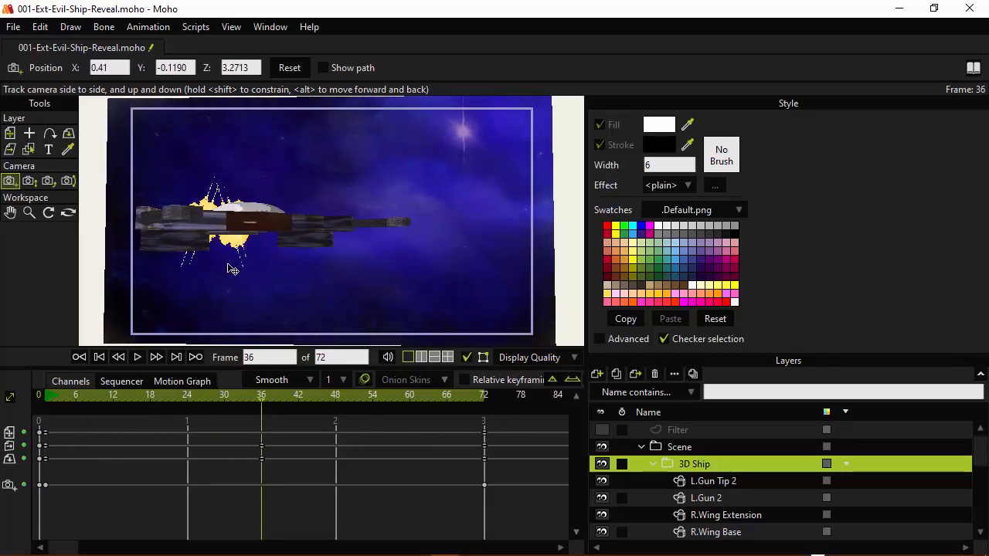
pyautogui.moveTo(233, 269); pyautogui.dragTo(276, 268)
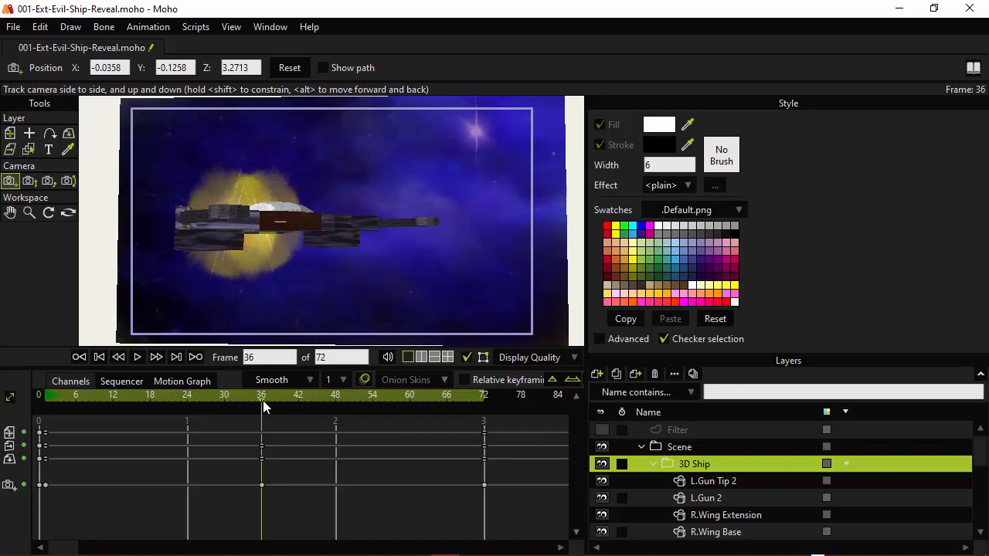
pyautogui.moveTo(265, 396); pyautogui.dragTo(49, 411)
pyautogui.press('space')
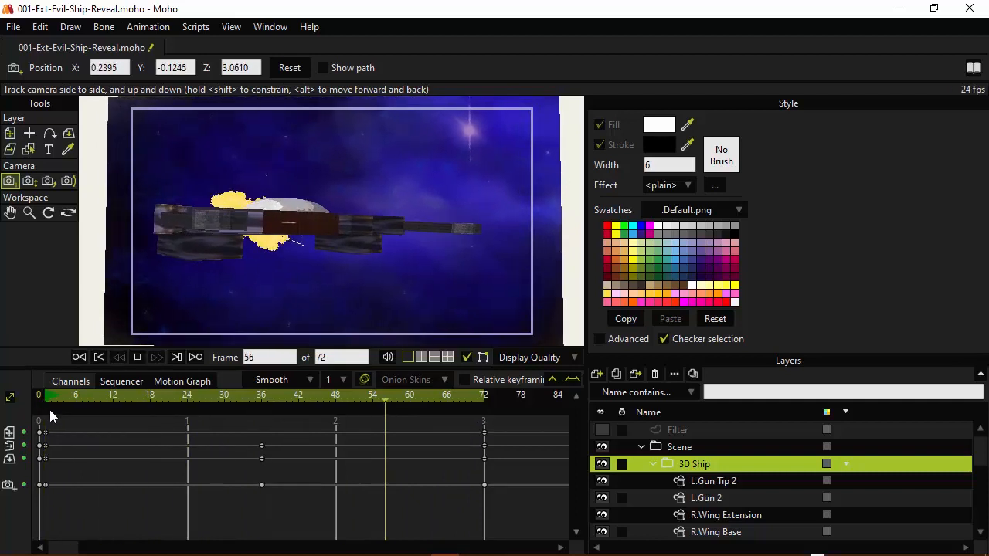
pyautogui.click(48, 397)
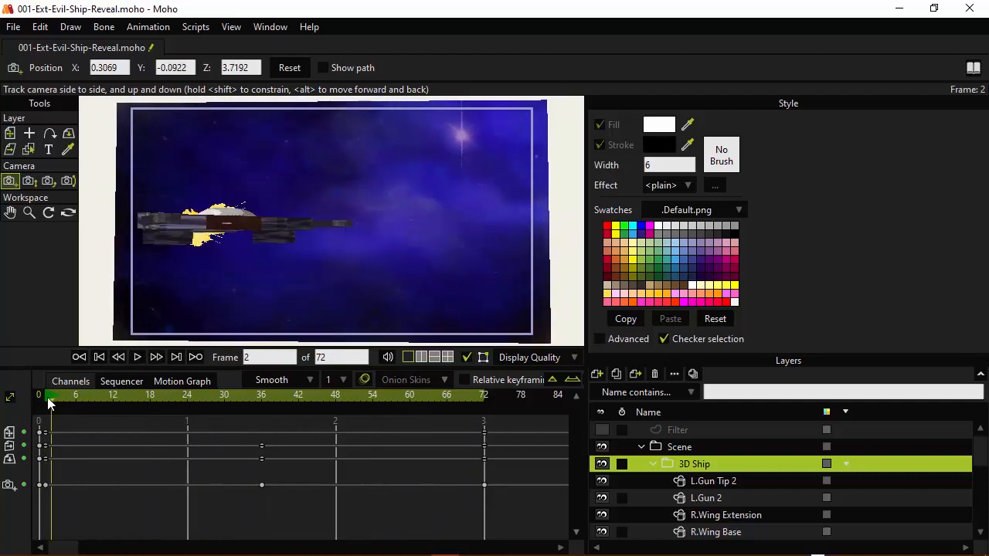
pyautogui.click(45, 397)
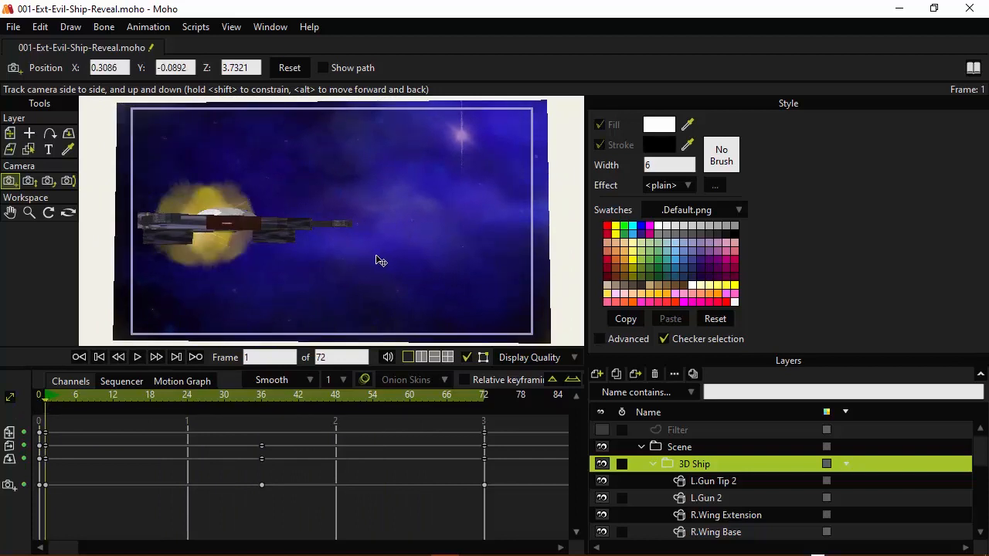
pyautogui.click(264, 398)
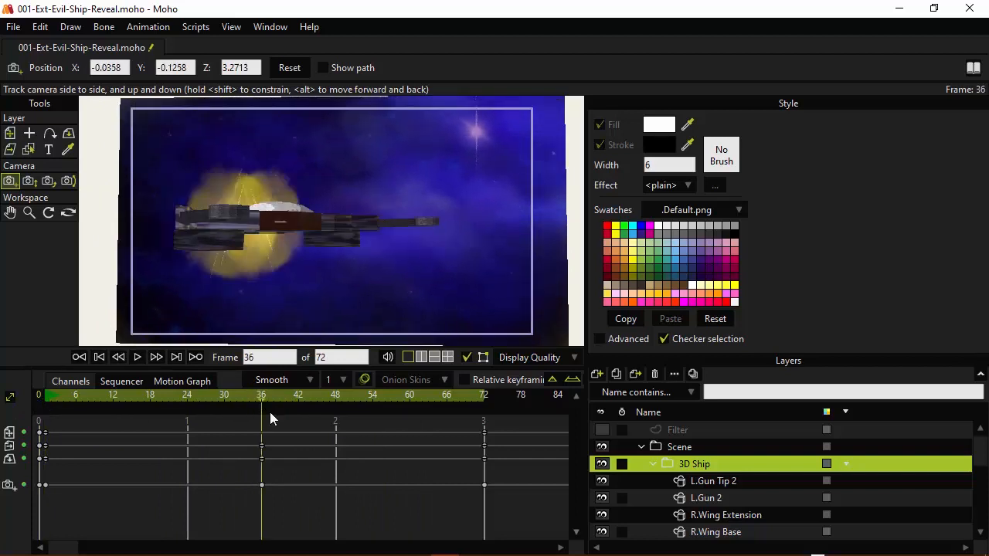
pyautogui.moveTo(263, 488); pyautogui.dragTo(256, 482)
pyautogui.press('Delete')
# Step: Move the camera closer at frame 72 with Z 2.4821, track it to about X 0.23, Y -0.10, and preview the animation
pyautogui.moveTo(64, 392); pyautogui.dragTo(485, 425)
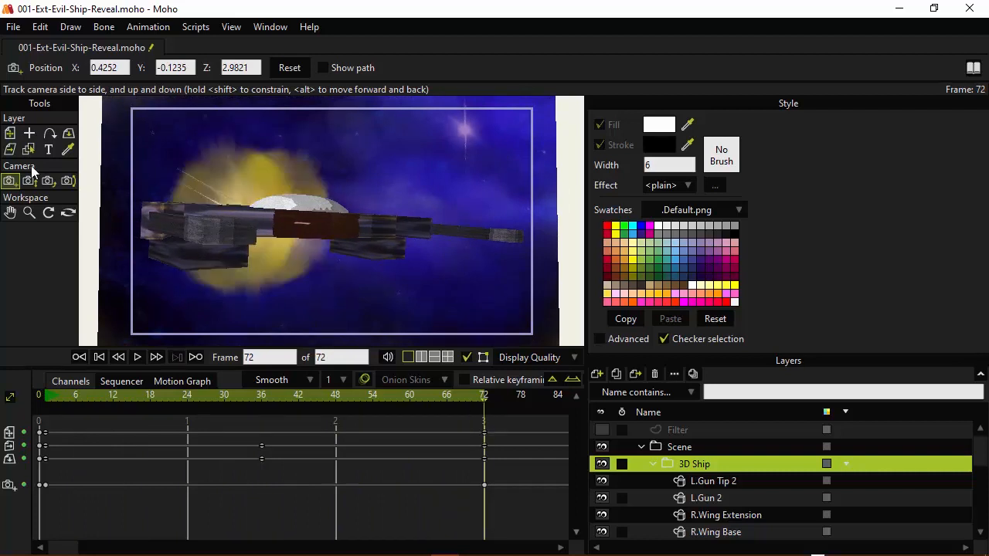
pyautogui.click(236, 67)
pyautogui.press('BackSpace')
pyautogui.write('4')
pyautogui.press('Return')
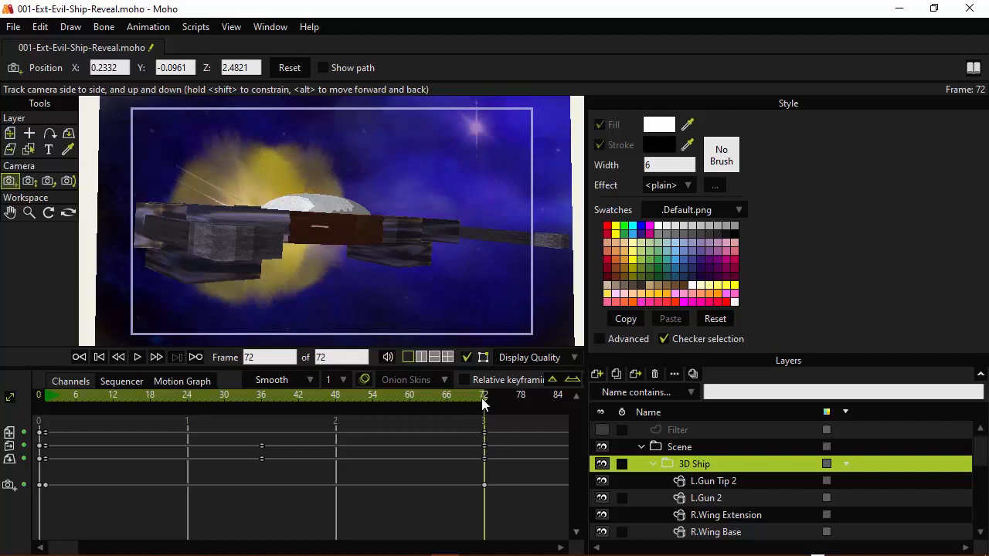
pyautogui.moveTo(484, 395); pyautogui.dragTo(48, 378)
pyautogui.press('space')
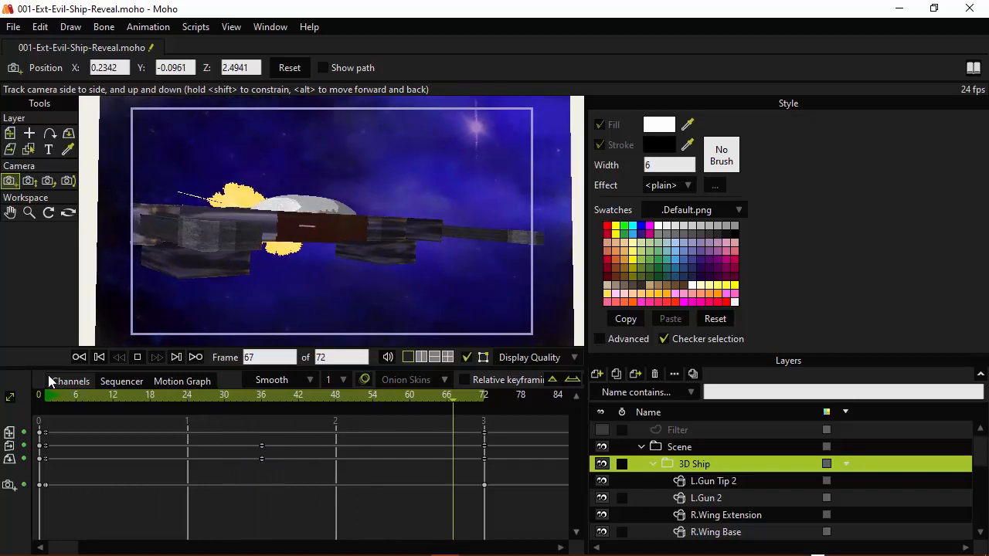
pyautogui.press('space')
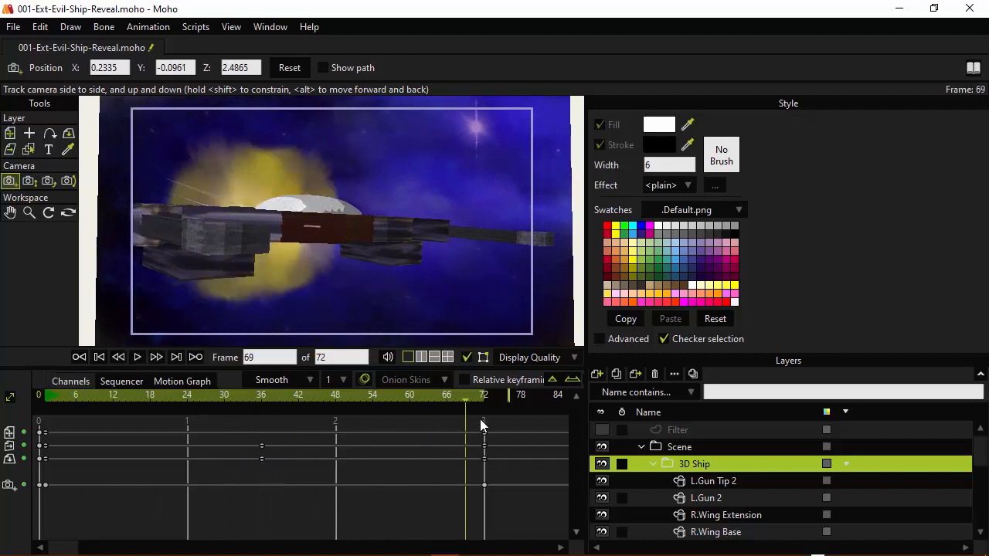
pyautogui.moveTo(480, 419); pyautogui.dragTo(47, 413)
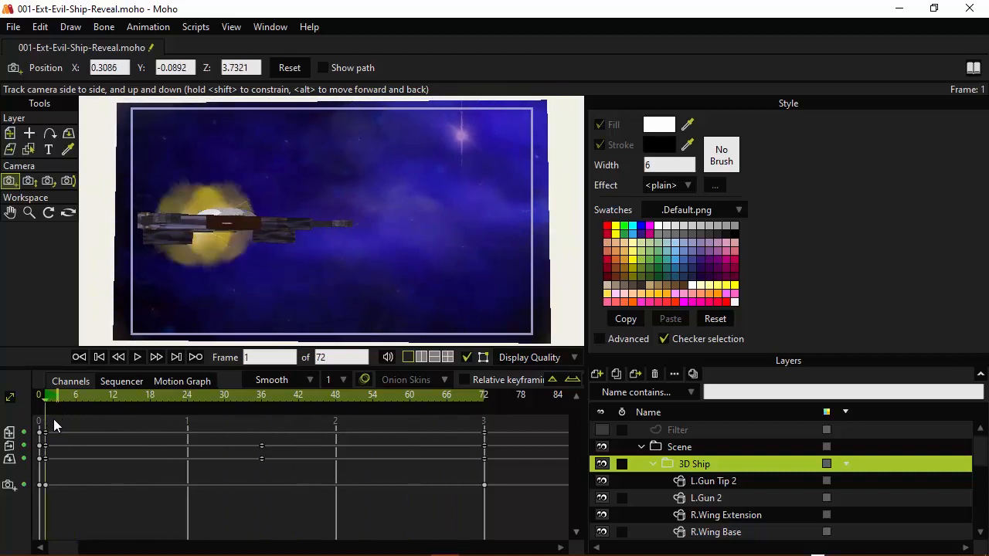
# Step: Allow animated layer effects on the Yellow Flare.png 2 layer and set its opacity to 99% at frame 1
pyautogui.scroll(-2, 782, 467)
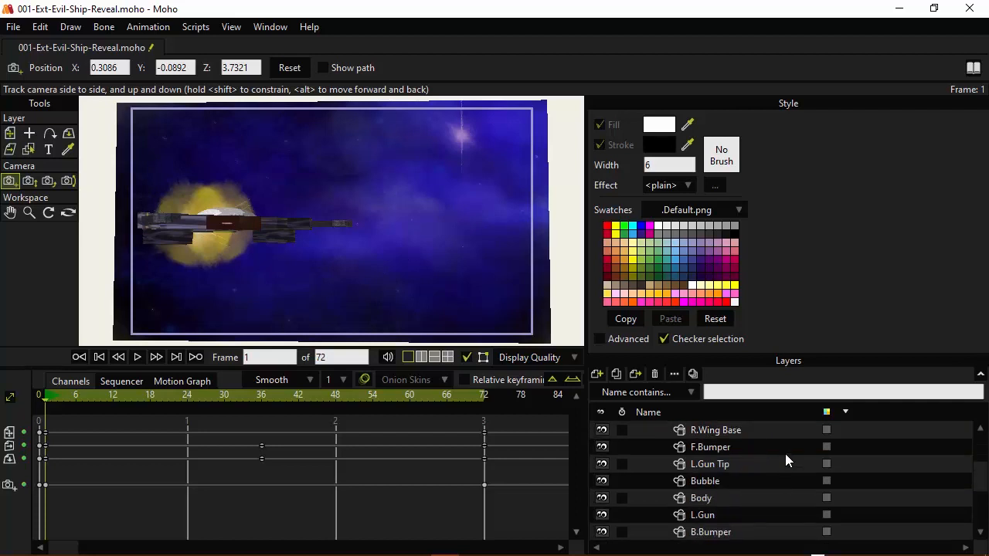
pyautogui.scroll(-3, 785, 460)
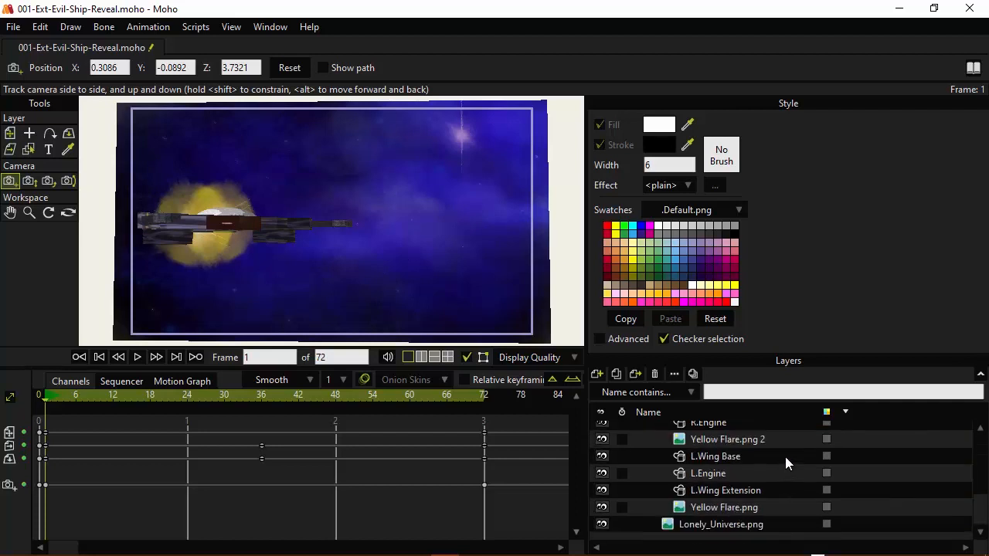
pyautogui.doubleClick(680, 441)
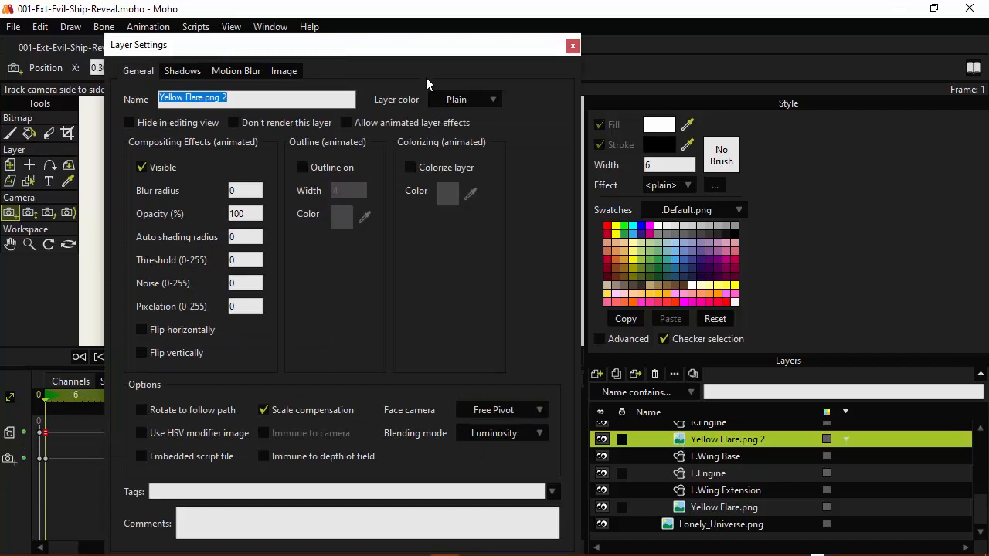
pyautogui.moveTo(404, 54); pyautogui.dragTo(762, 16)
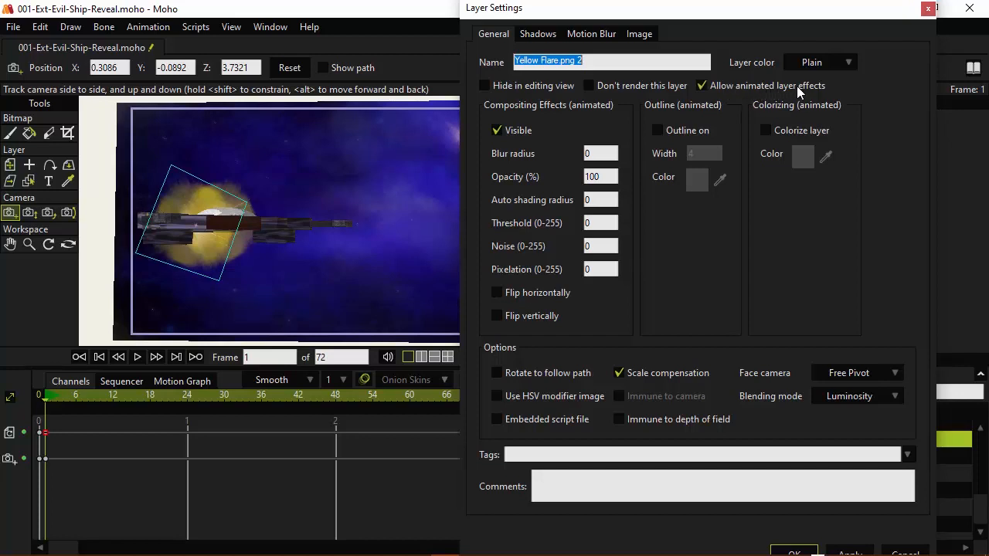
pyautogui.click(602, 176)
pyautogui.write('99')
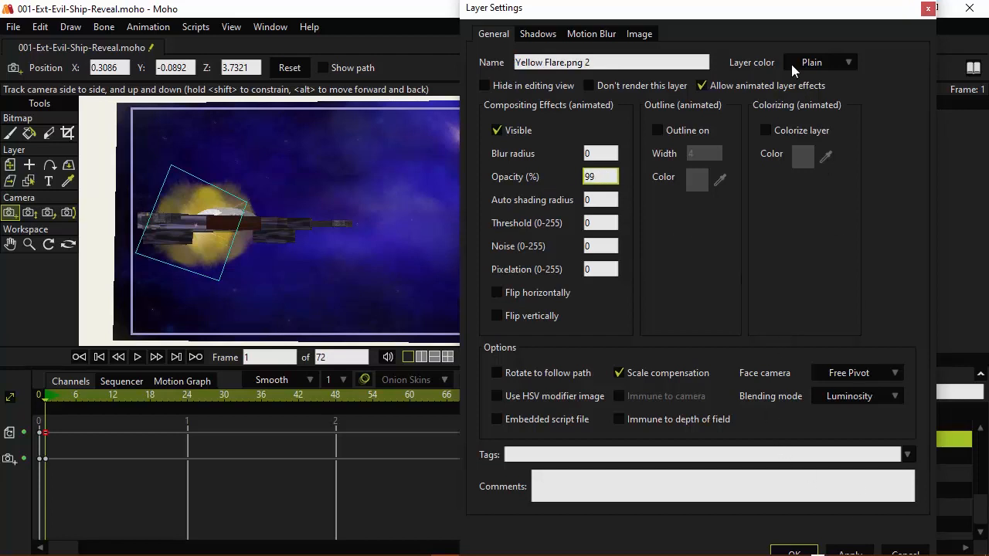
pyautogui.moveTo(782, 21); pyautogui.dragTo(798, 8)
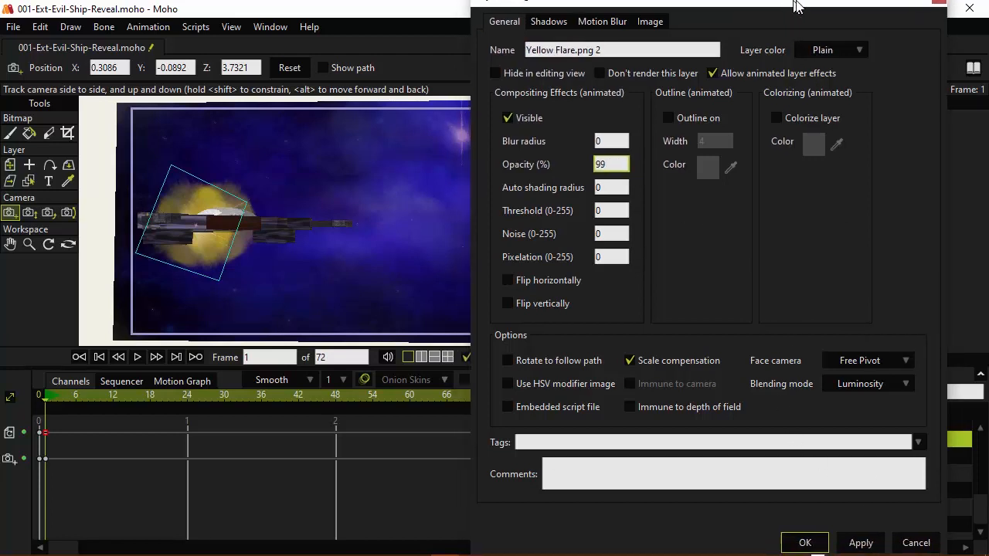
pyautogui.click(867, 544)
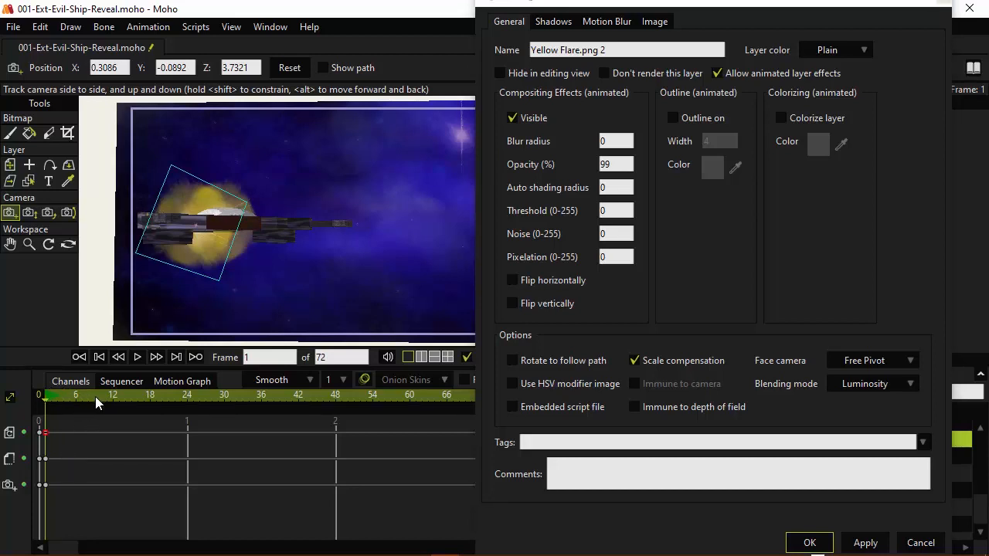
# Step: Set the opacity of Yellow Flare.png 2 to 40% at frame 18
pyautogui.moveTo(95, 396); pyautogui.dragTo(150, 404)
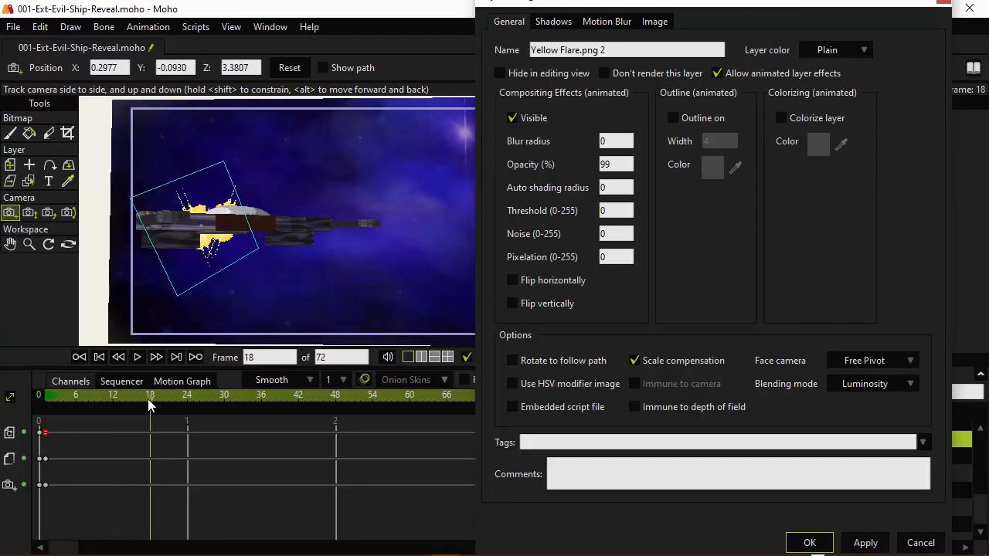
pyautogui.doubleClick(605, 164)
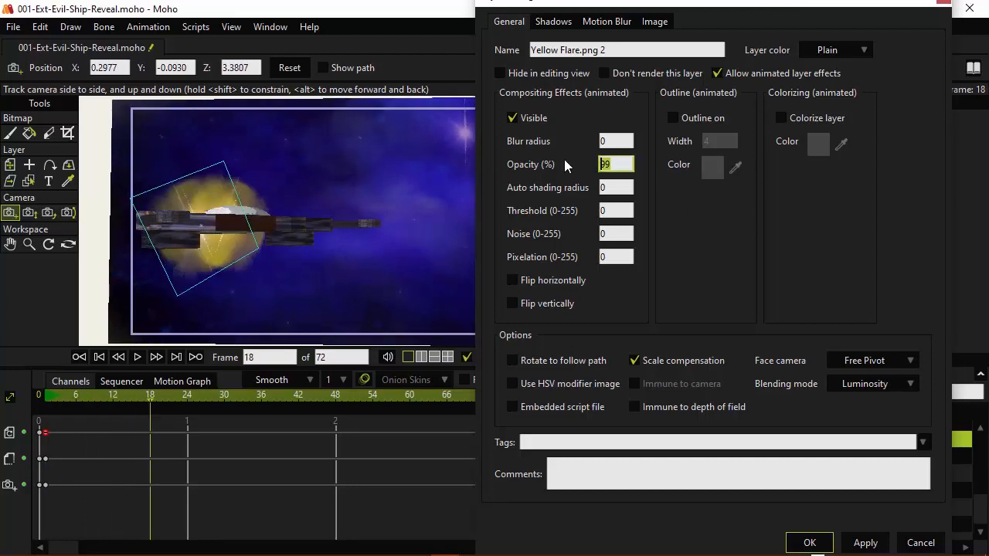
pyautogui.write('40')
pyautogui.click(857, 542)
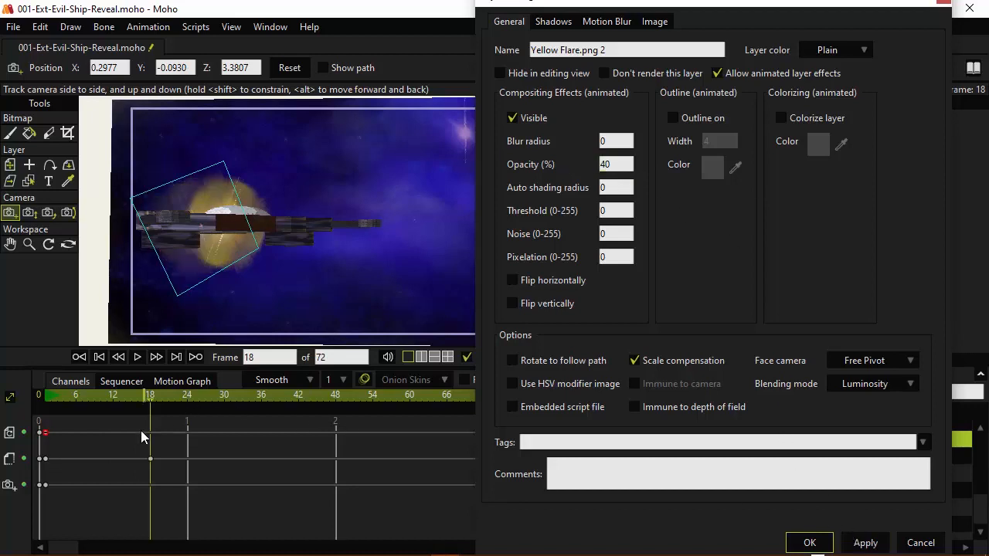
# Step: Step through the animation between frames 6 and 36 to review how the flare's opacity changes around the frame 18 keyframe
pyautogui.moveTo(148, 399); pyautogui.dragTo(125, 406)
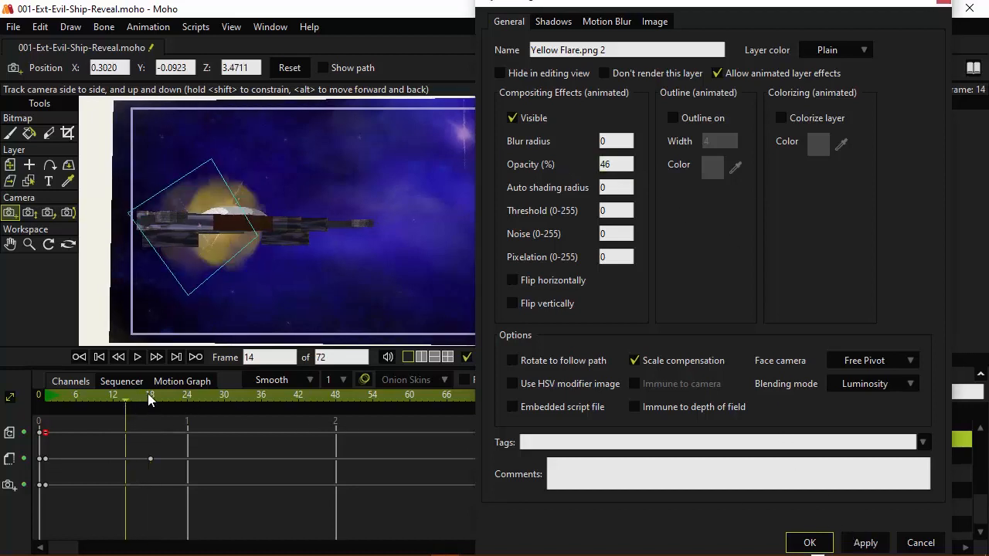
pyautogui.press('Left')
pyautogui.press('Left')
pyautogui.press('Left')
pyautogui.press('Left')
pyautogui.press('Left')
pyautogui.press('Left')
pyautogui.press('Left')
pyautogui.press('Left')
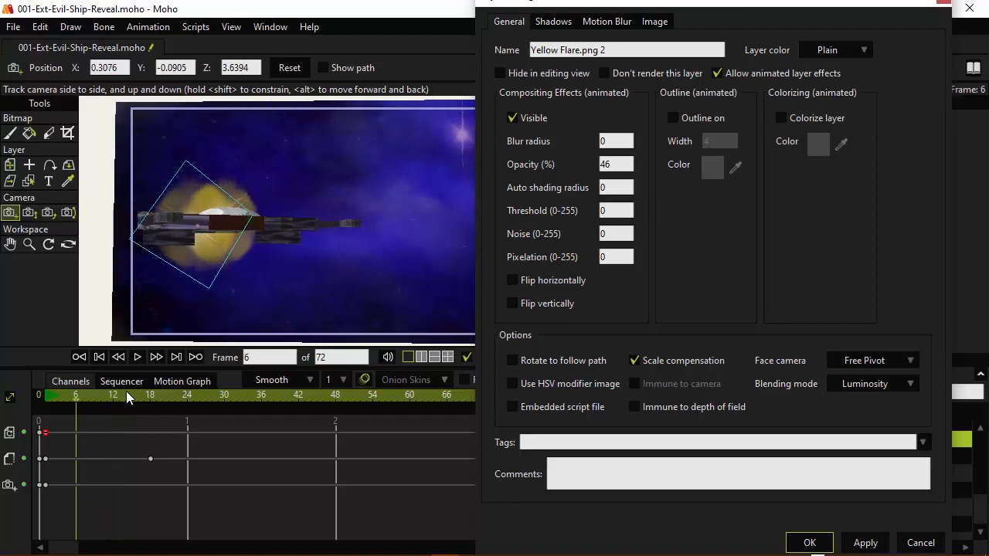
pyautogui.press('Right')
pyautogui.press('Right')
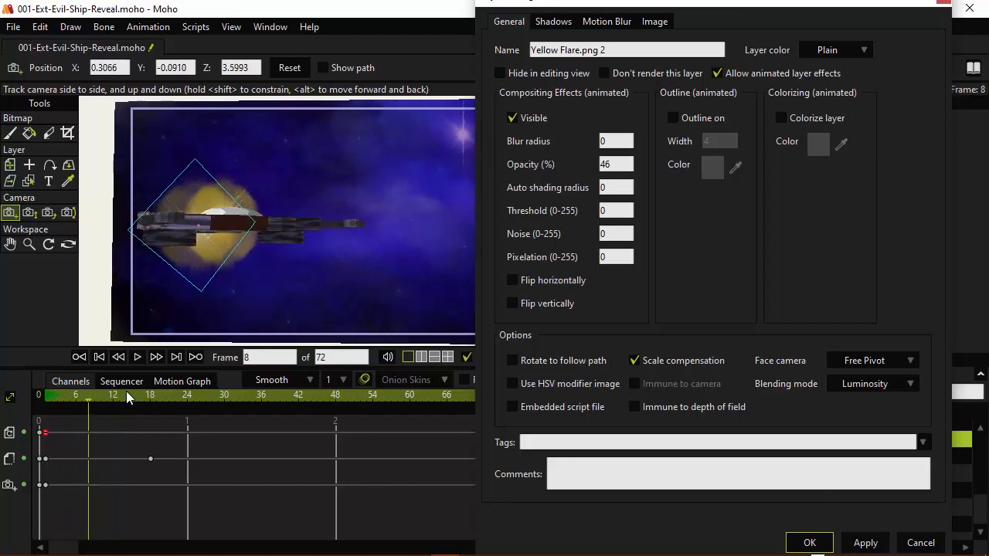
pyautogui.press('Right')
pyautogui.press('Right')
pyautogui.press('Right')
pyautogui.press('Right')
pyautogui.press('Right')
pyautogui.press('Right')
pyautogui.press('Right')
pyautogui.press('Right')
pyautogui.press('Right')
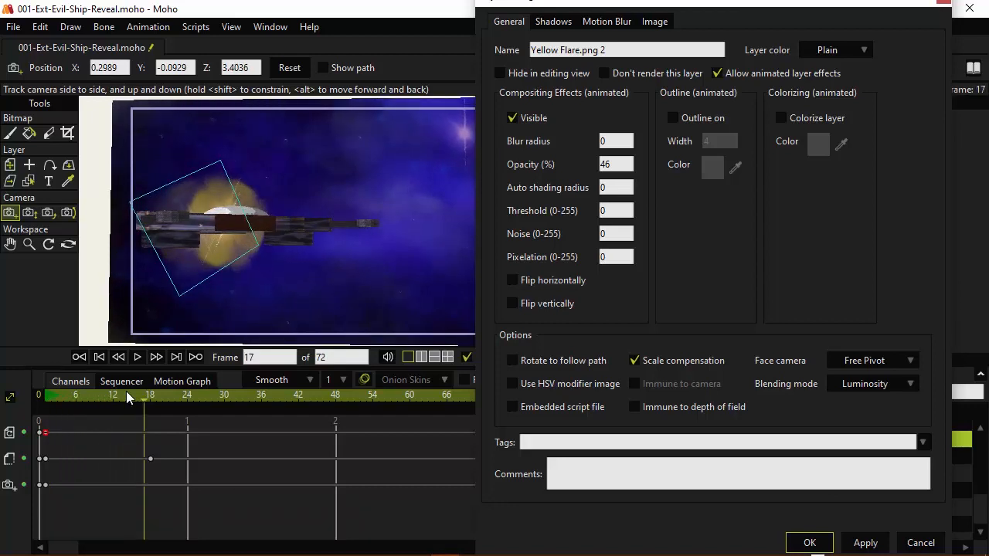
pyautogui.press('Right')
pyautogui.press('Right')
pyautogui.press('Right')
pyautogui.press('Right')
pyautogui.press('Right')
pyautogui.press('Right')
pyautogui.press('Right')
pyautogui.press('Right')
pyautogui.press('Right')
pyautogui.press('Right')
pyautogui.press('Right')
pyautogui.press('Right')
pyautogui.press('Right')
pyautogui.press('Right')
pyautogui.press('Right')
pyautogui.press('Right')
pyautogui.press('Right')
pyautogui.press('Right')
pyautogui.press('Right')
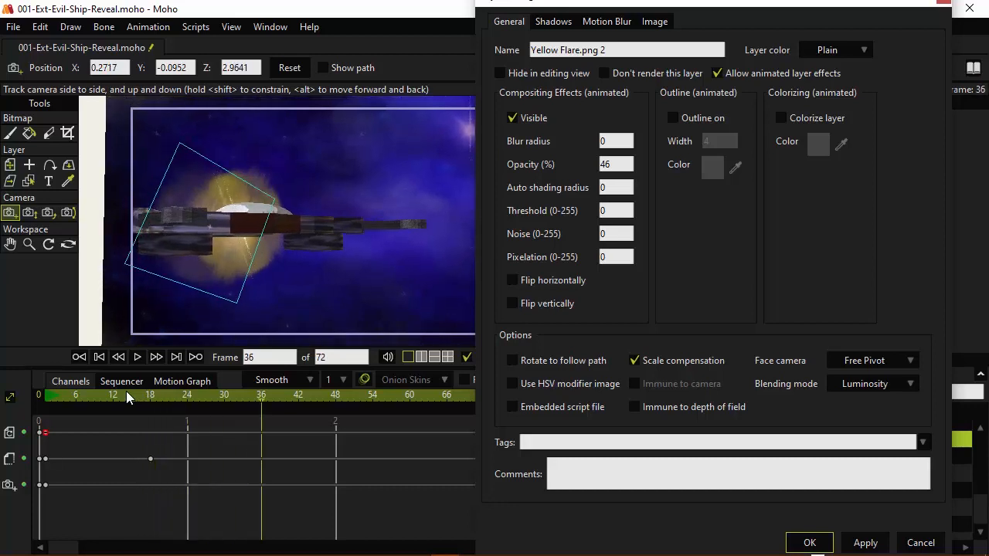
# Step: Set the opacity of the Yellow Flare.png 2 layer to 79% at frame 38
pyautogui.press('Right')
pyautogui.press('Right')
pyautogui.click(614, 164)
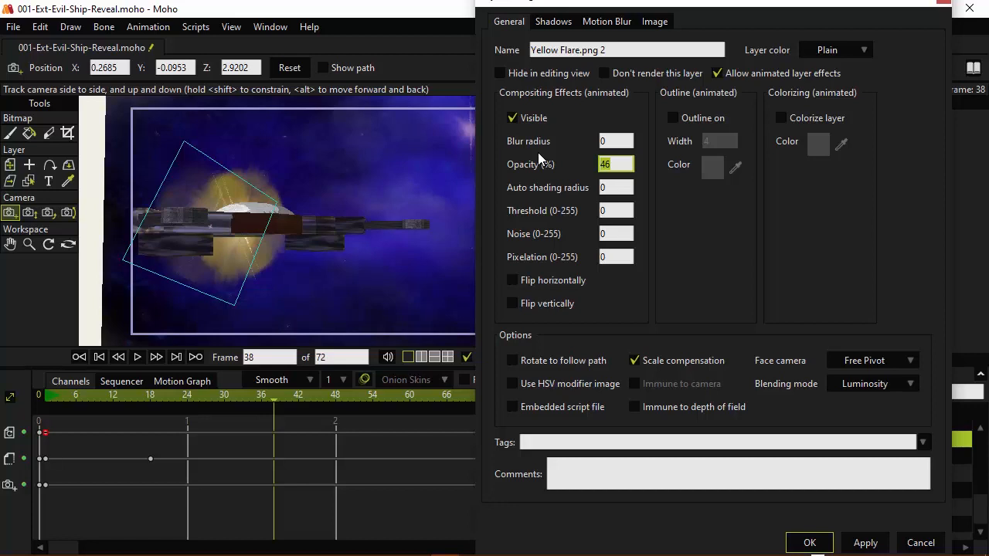
pyautogui.write('79')
pyautogui.click(866, 542)
# Step: Set the opacity of the Yellow Flare.png 2 layer to 22% at frame 63
pyautogui.moveTo(308, 400); pyautogui.dragTo(425, 386)
pyautogui.doubleClick(611, 165)
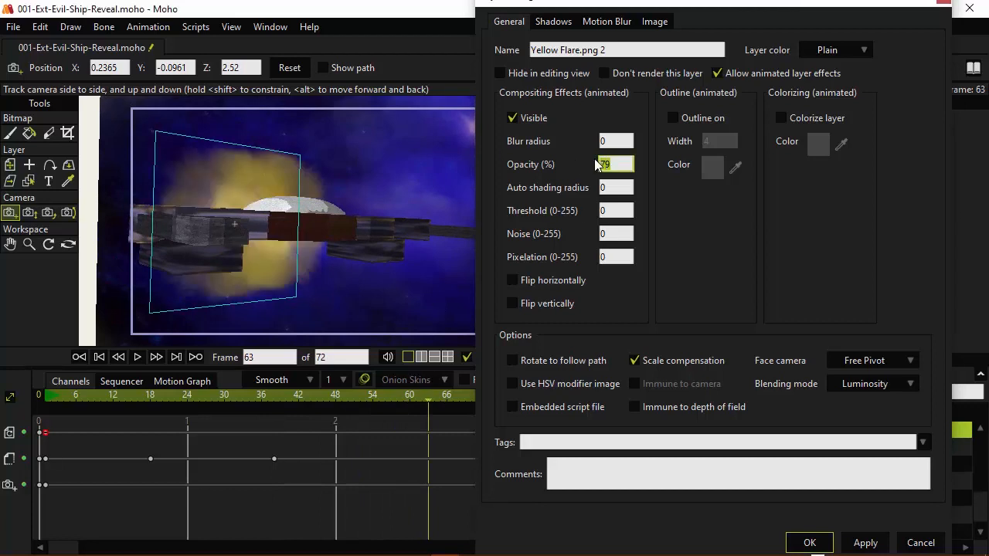
pyautogui.write('22')
pyautogui.click(863, 544)
# Step: Add a keyframe for Yellow Flare.png 2 in its layer effects channel at frame 72
pyautogui.moveTo(71, 548); pyautogui.dragTo(89, 549)
pyautogui.click(199, 395)
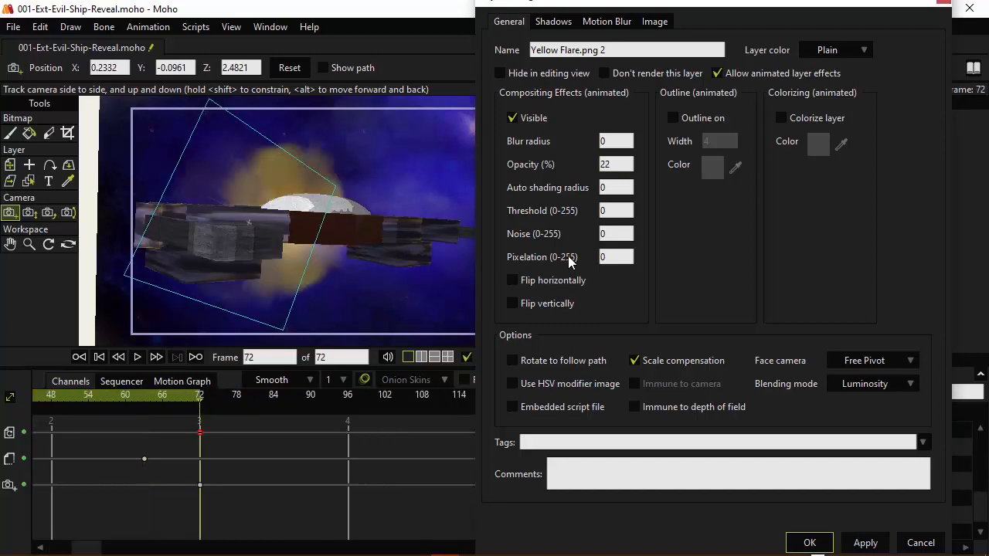
pyautogui.click(199, 459)
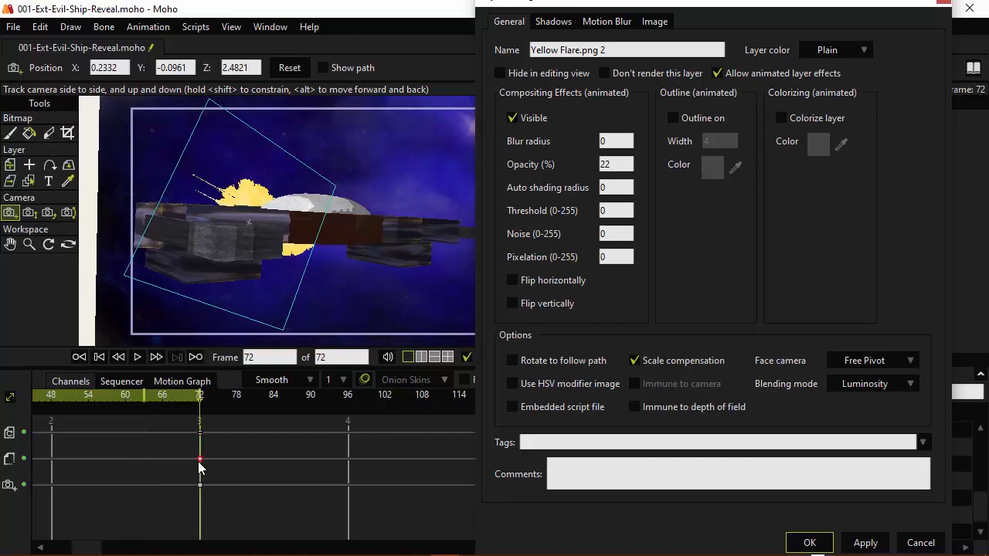
# Step: Scrub through the whole animation to review the pulsing opacity of the Yellow Flare.png 2 layer
pyautogui.moveTo(85, 549); pyautogui.dragTo(66, 551)
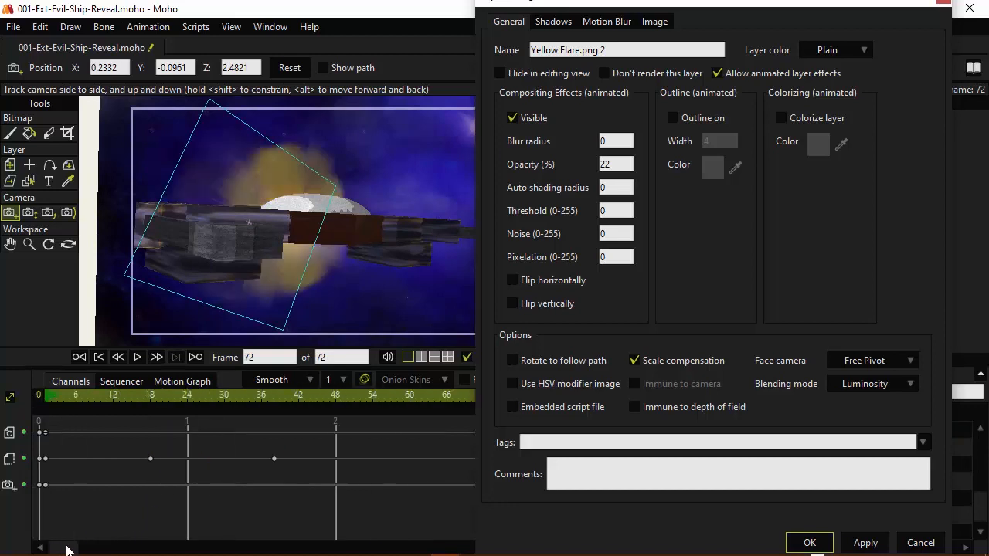
pyautogui.moveTo(54, 399); pyautogui.dragTo(292, 397)
pyautogui.scroll(-19, 228, 398)
pyautogui.scroll(20, 228, 397)
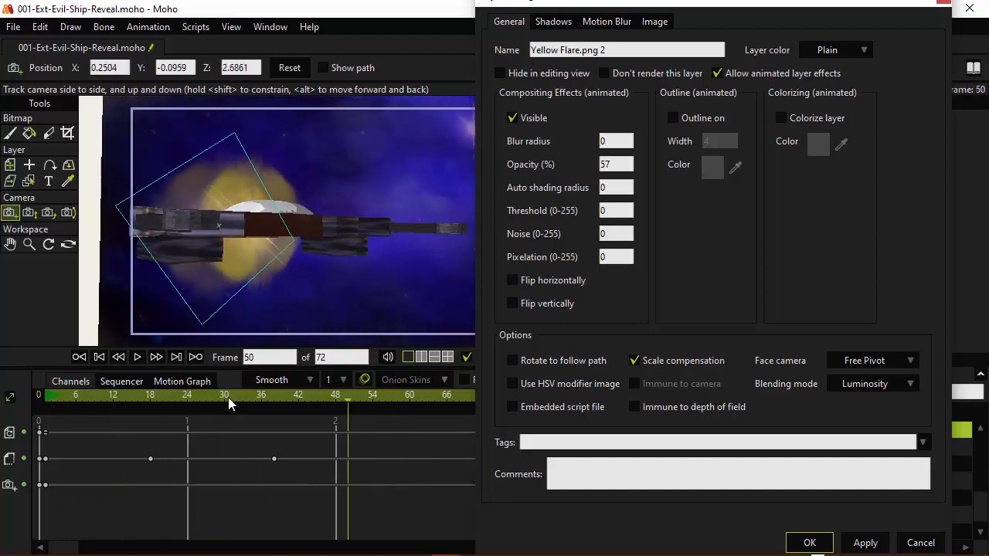
pyautogui.scroll(-2, 228, 397)
pyautogui.scroll(2, 228, 397)
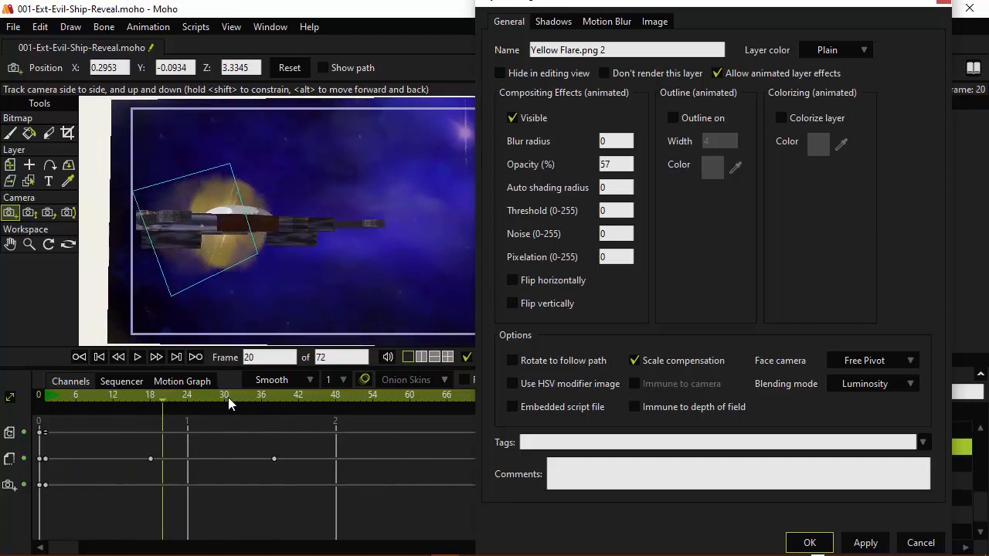
pyautogui.scroll(-20, 228, 397)
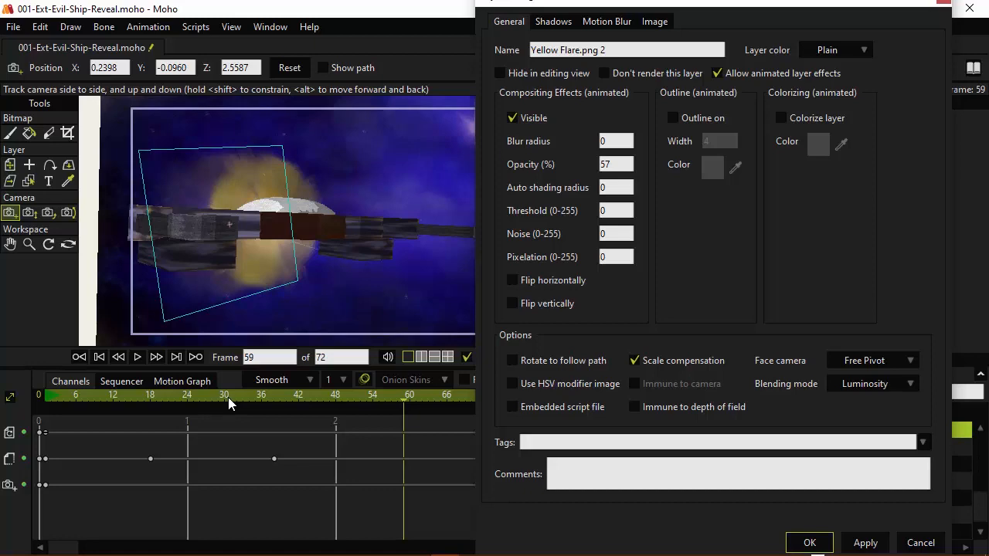
# Step: Render frame 46 as a preview, zoom out to inspect the ship and flares, and close the render
pyautogui.click(325, 396)
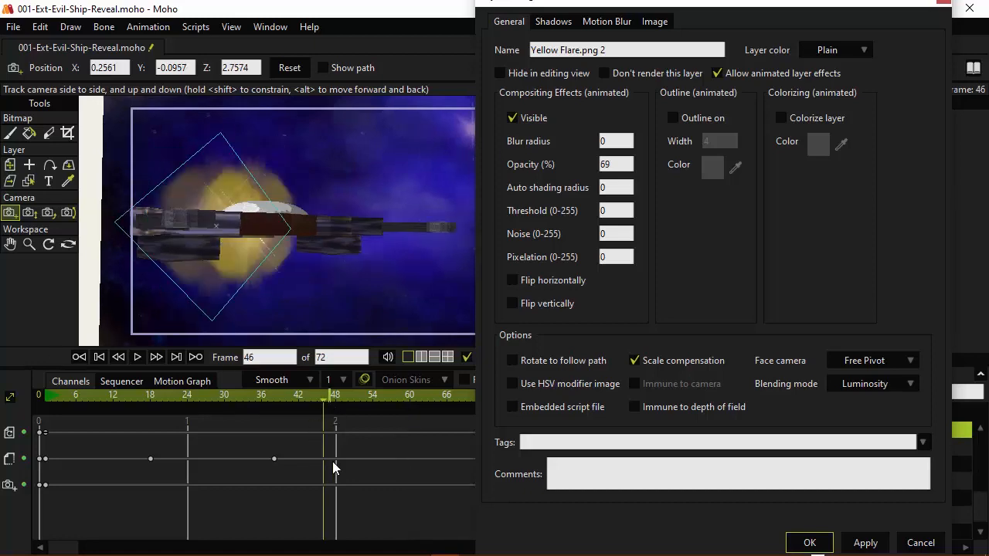
pyautogui.hotkey('ctrl', 'r')
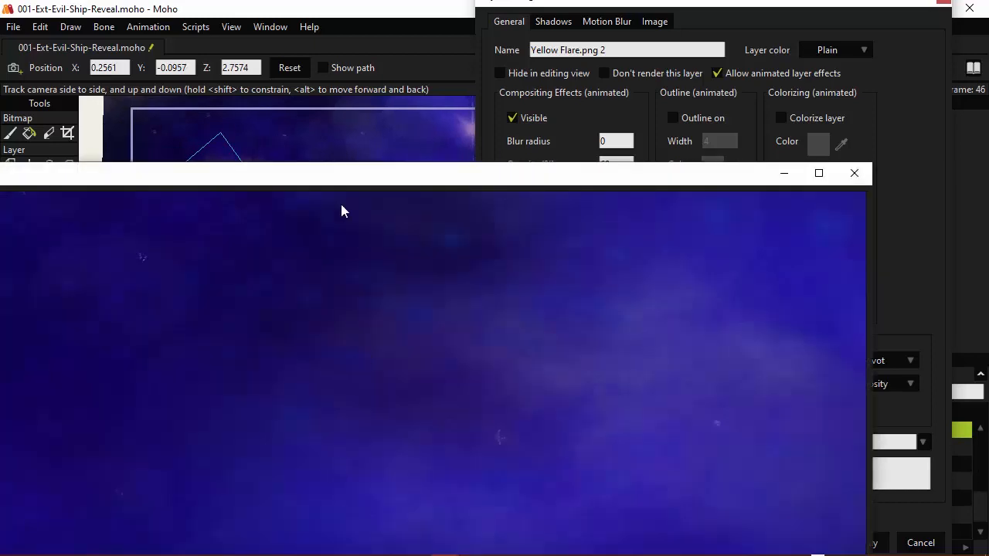
pyautogui.moveTo(316, 179); pyautogui.dragTo(445, 44)
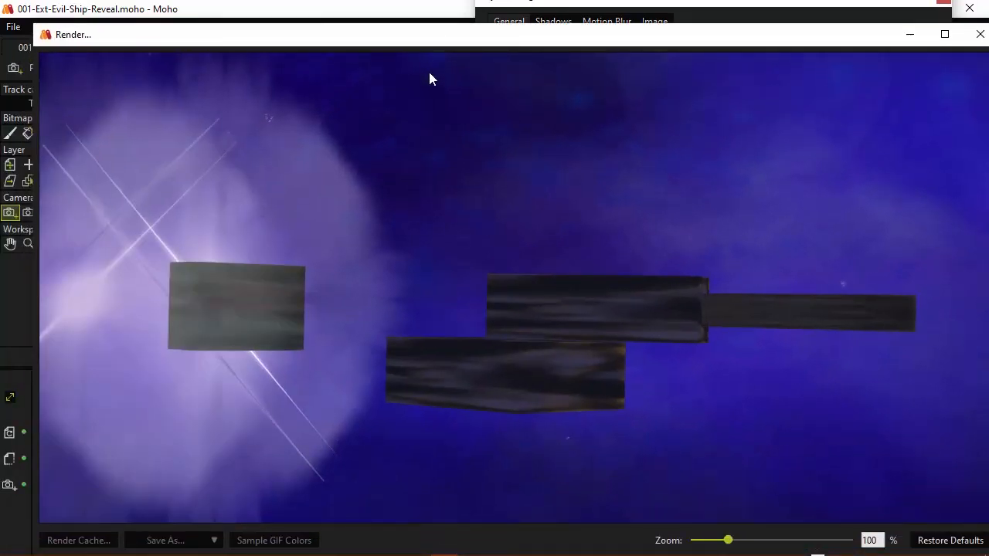
pyautogui.scroll(-5, 463, 289)
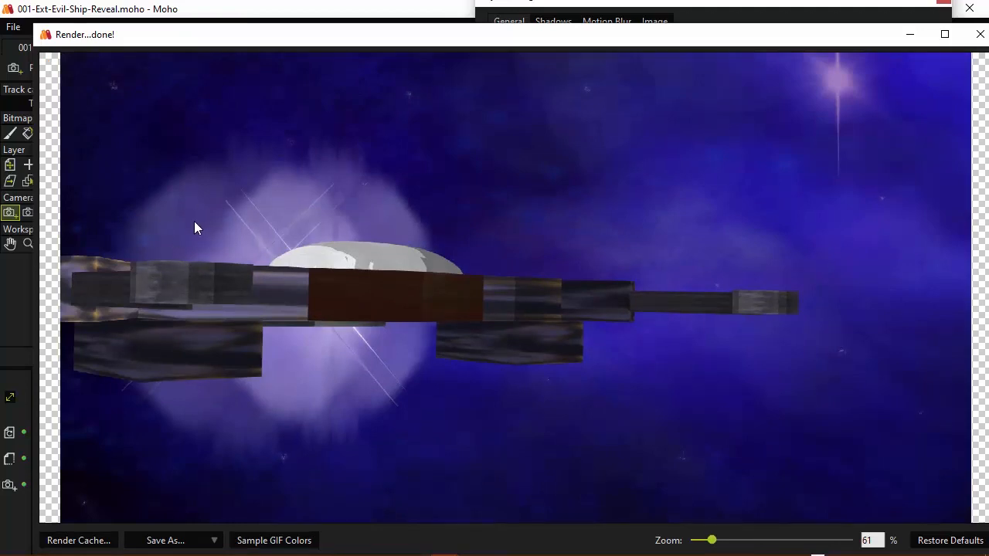
pyautogui.scroll(-2, 181, 232)
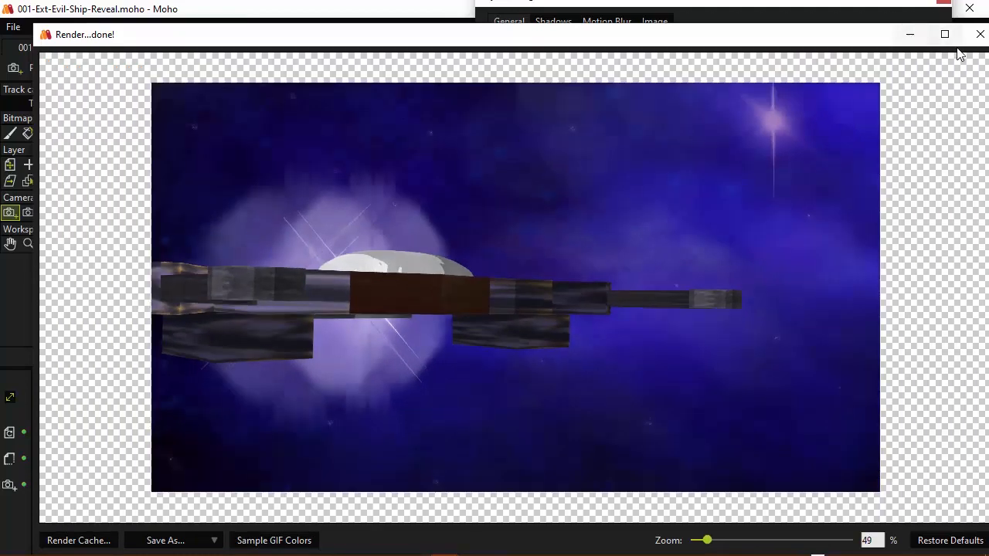
pyautogui.click(980, 34)
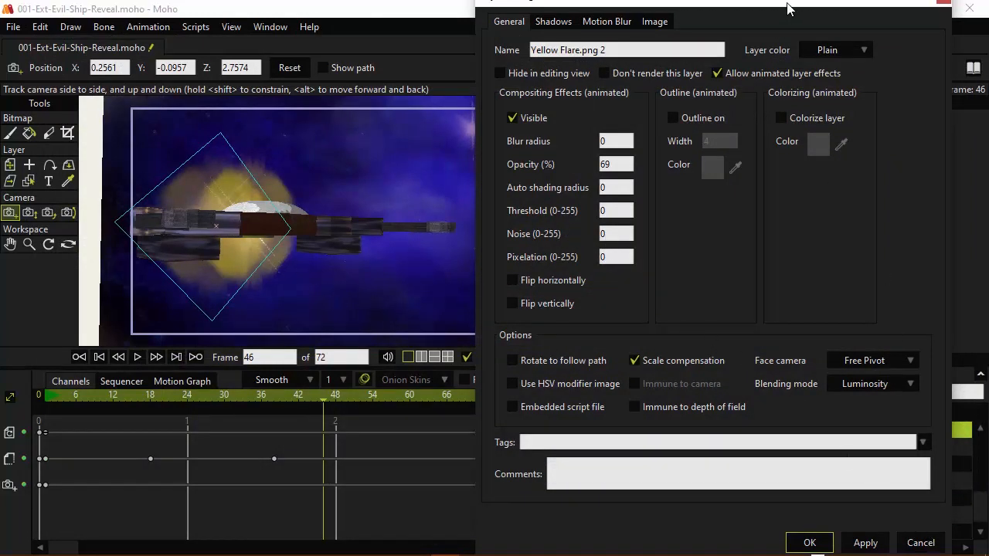
# Step: Switch the layer settings to the Yellow Flare.png layer and tick the option allowing animated layer effects
pyautogui.moveTo(791, 14); pyautogui.dragTo(510, 58)
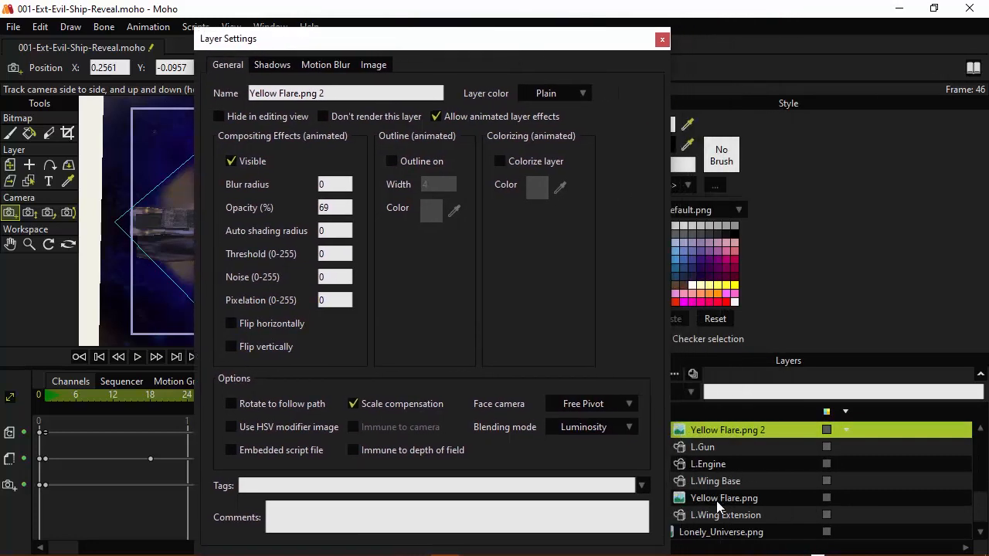
pyautogui.click(718, 499)
pyautogui.moveTo(361, 44); pyautogui.dragTo(737, 41)
pyautogui.click(816, 113)
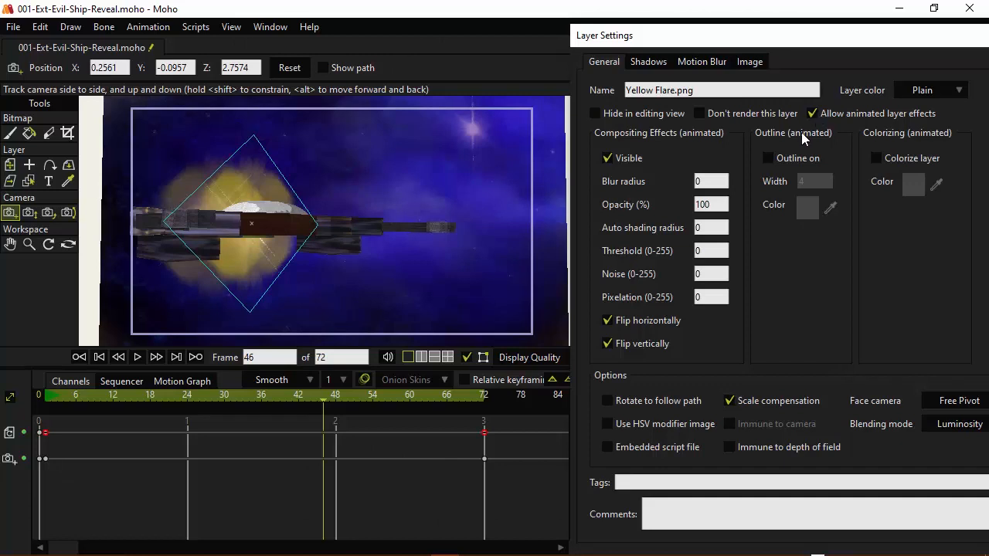
# Step: Set the opacity of the Yellow Flare.png layer to 45% at frame 1
pyautogui.click(47, 398)
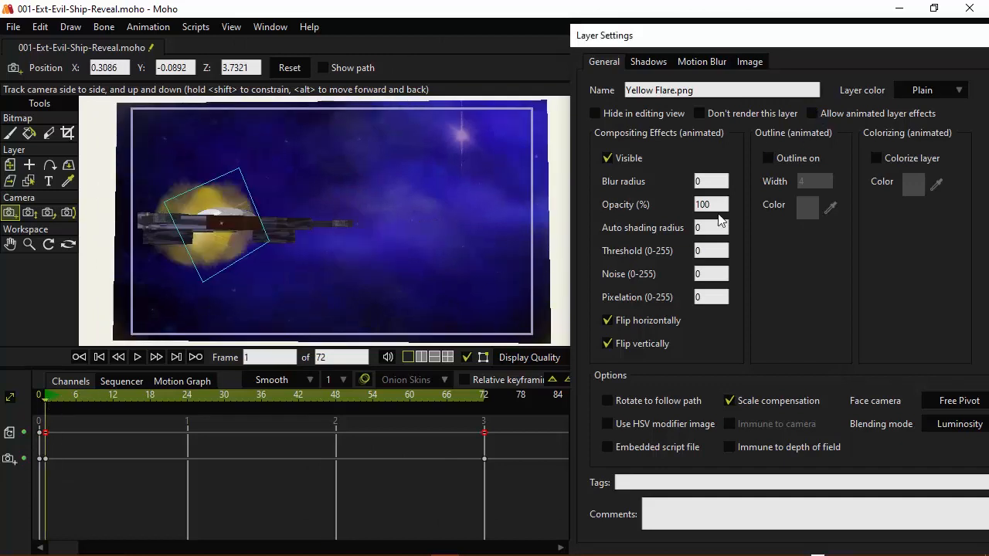
pyautogui.moveTo(719, 204); pyautogui.dragTo(690, 203)
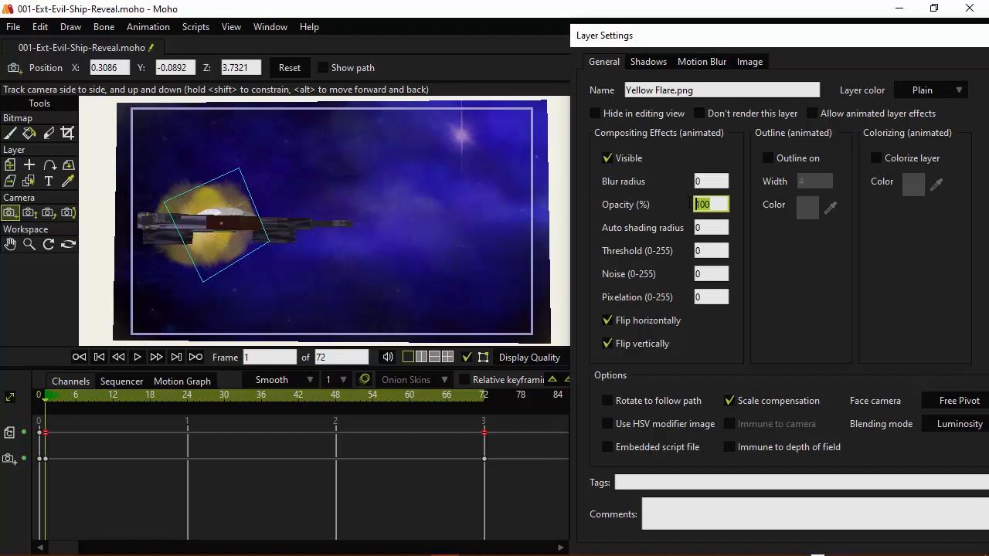
pyautogui.write('45')
pyautogui.moveTo(751, 47); pyautogui.dragTo(697, 14)
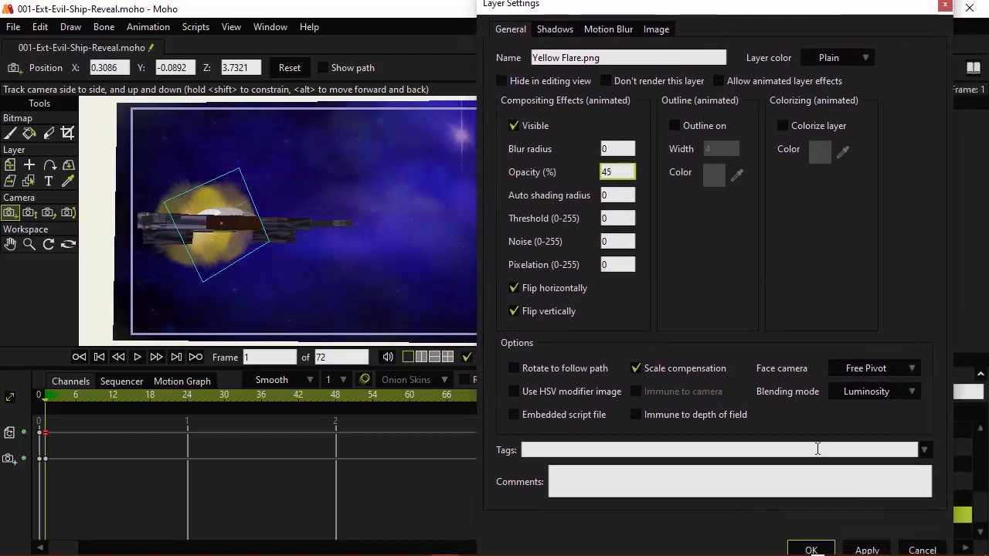
pyautogui.click(865, 550)
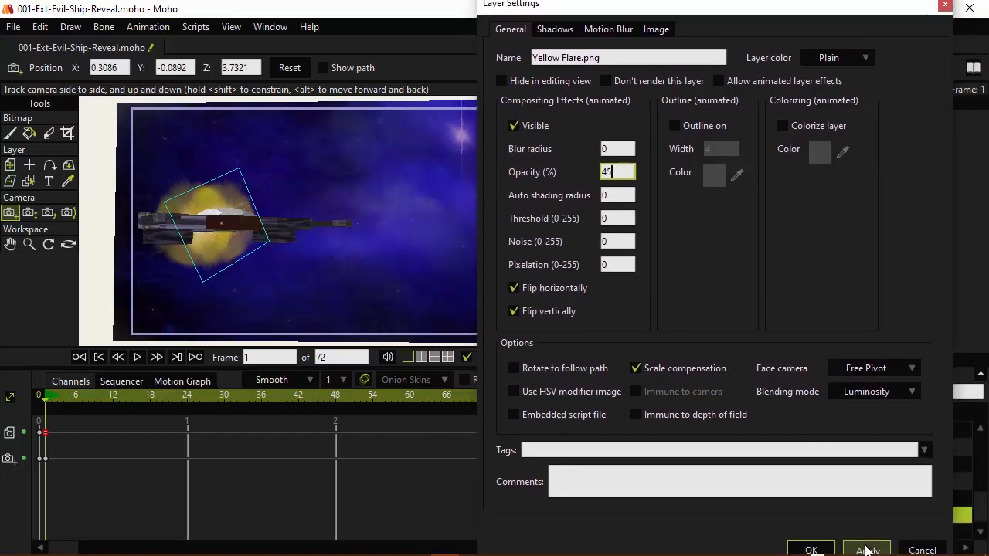
# Step: Set the opacity of the Yellow Flare.png layer to 89% at frame 18
pyautogui.click(77, 394)
pyautogui.moveTo(76, 394); pyautogui.dragTo(150, 395)
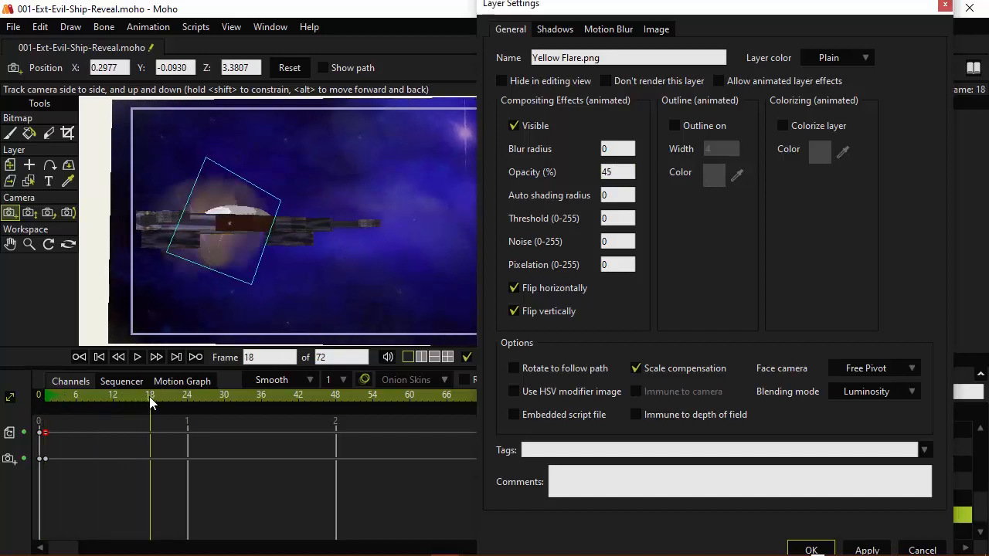
pyautogui.click(618, 176)
pyautogui.click(618, 171)
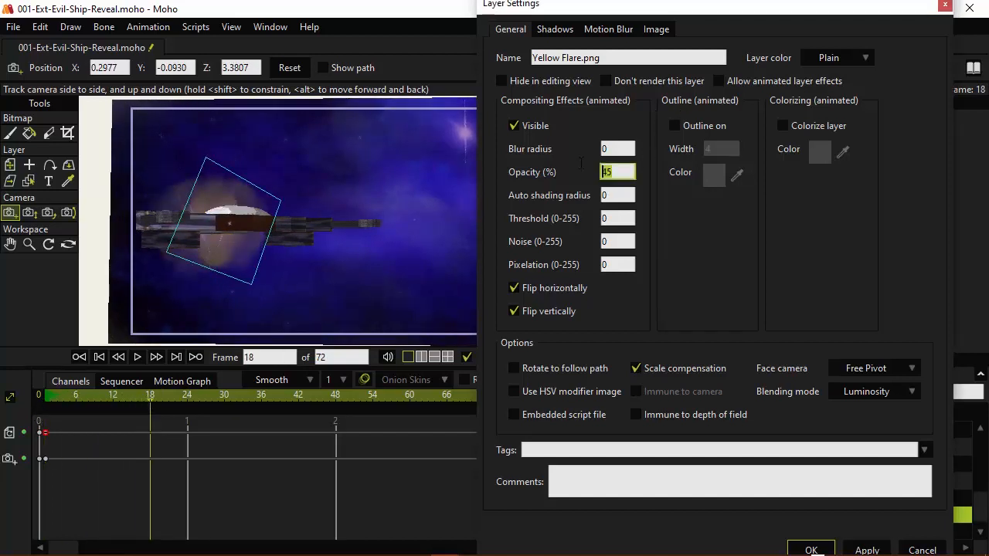
pyautogui.click(865, 549)
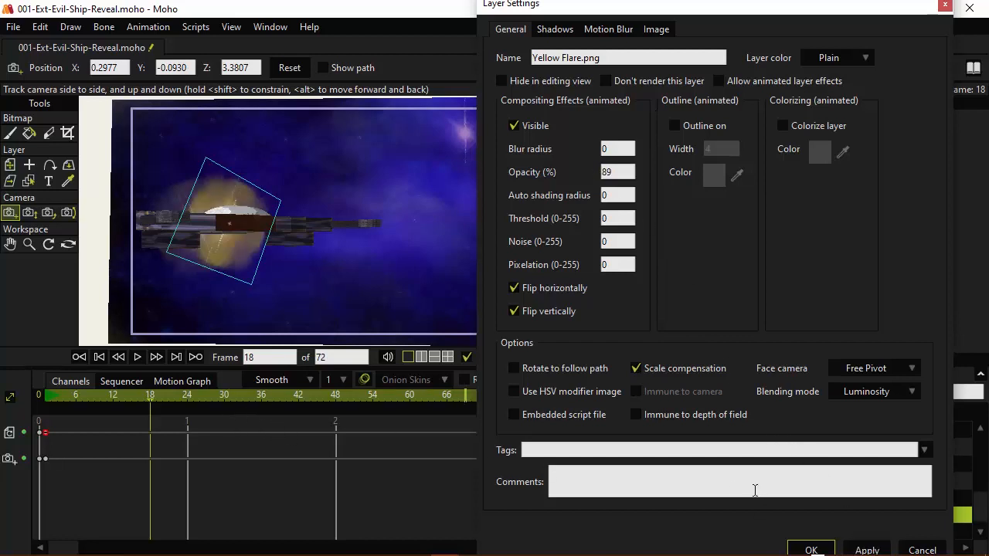
# Step: Allow animated layer effects on the Yellow Flare.png layer and apply the setting
pyautogui.click(867, 550)
pyautogui.click(866, 550)
pyautogui.click(865, 551)
# Step: Return to frame 1 and set the opacity of the Yellow Flare.png layer to 67%
pyautogui.click(47, 397)
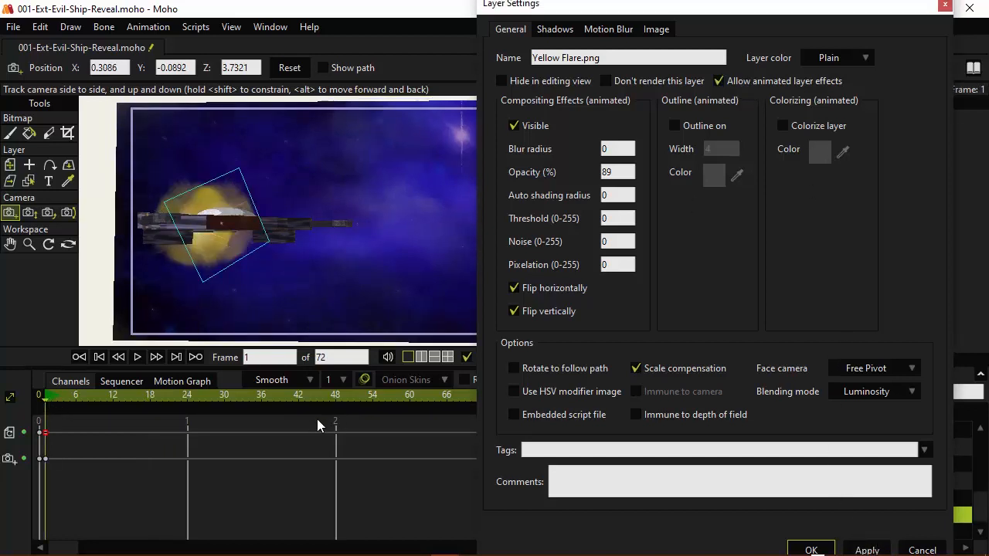
pyautogui.moveTo(615, 171); pyautogui.dragTo(582, 164)
pyautogui.write('67')
pyautogui.click(862, 548)
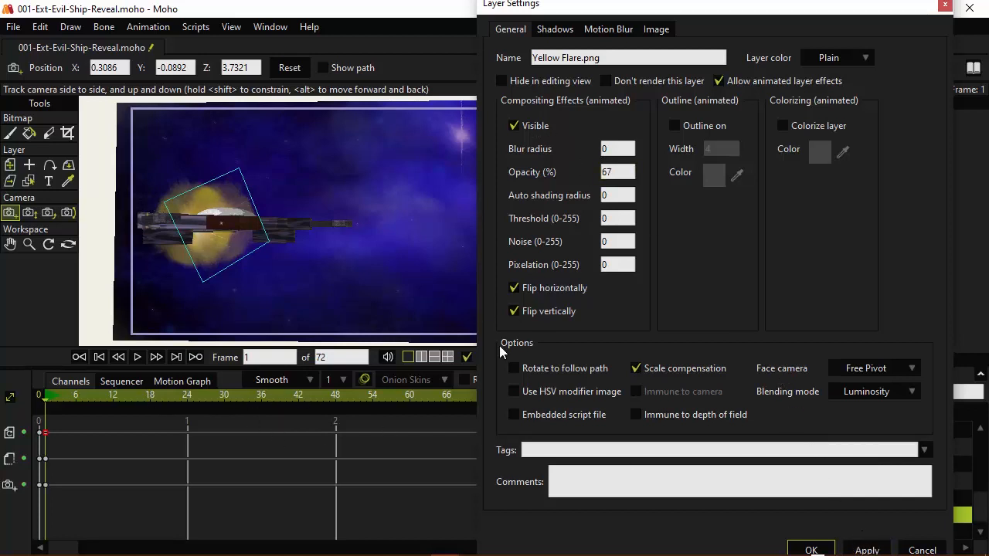
# Step: Lower the opacity of the Yellow Flare.png layer at frame 1 to 45%
pyautogui.moveTo(614, 173); pyautogui.dragTo(578, 173)
pyautogui.write('45')
pyautogui.click(866, 549)
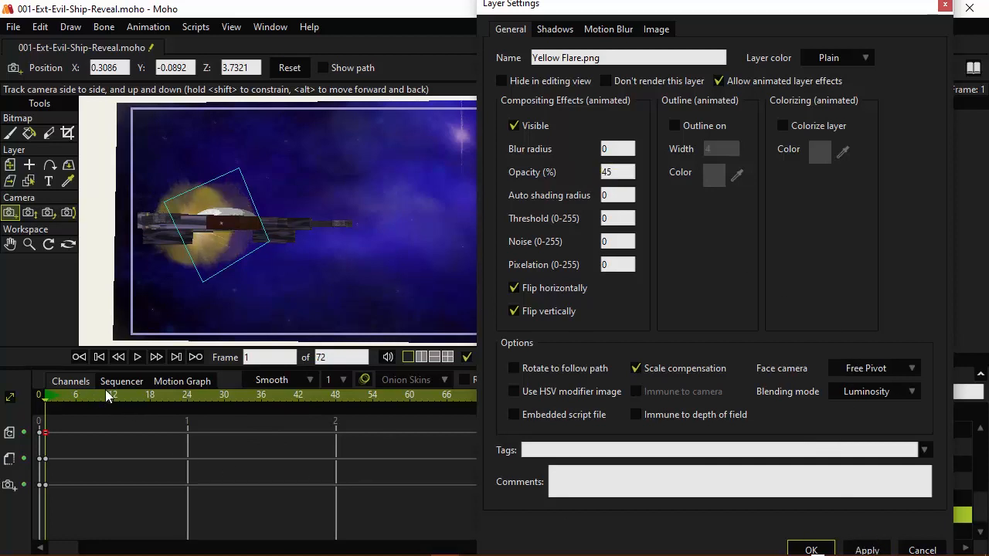
# Step: Set the opacity of the Yellow Flare.png layer to 89% at frame 21
pyautogui.moveTo(62, 393); pyautogui.dragTo(170, 390)
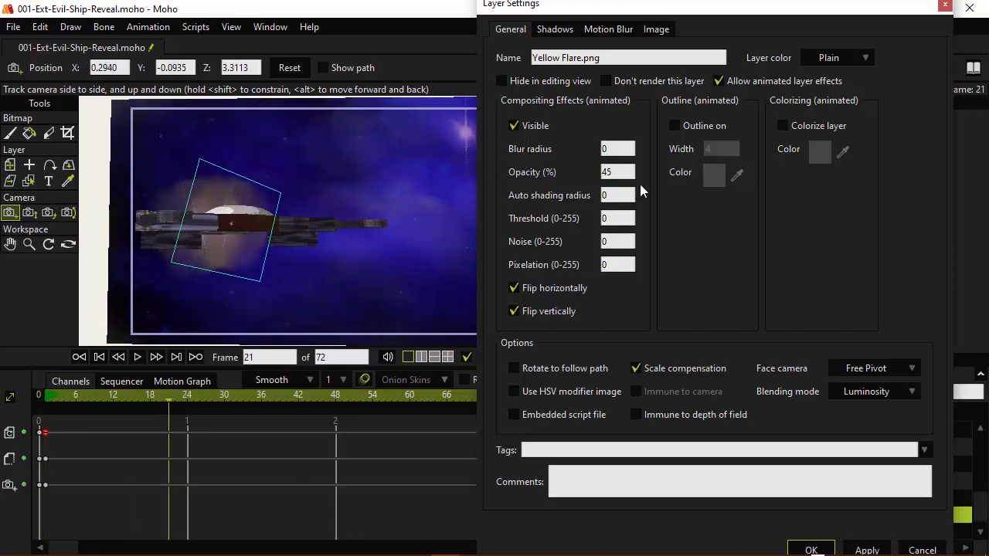
pyautogui.moveTo(627, 172); pyautogui.dragTo(589, 174)
pyautogui.write('89')
pyautogui.click(864, 543)
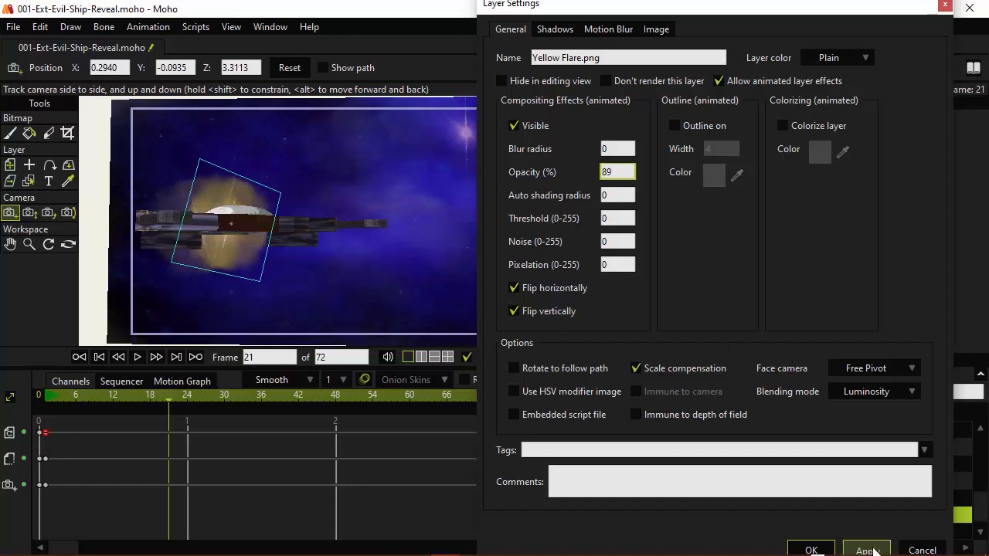
# Step: Set the opacity of the Yellow Flare.png layer to 34% at frame 46 and apply it
pyautogui.moveTo(262, 394); pyautogui.dragTo(324, 400)
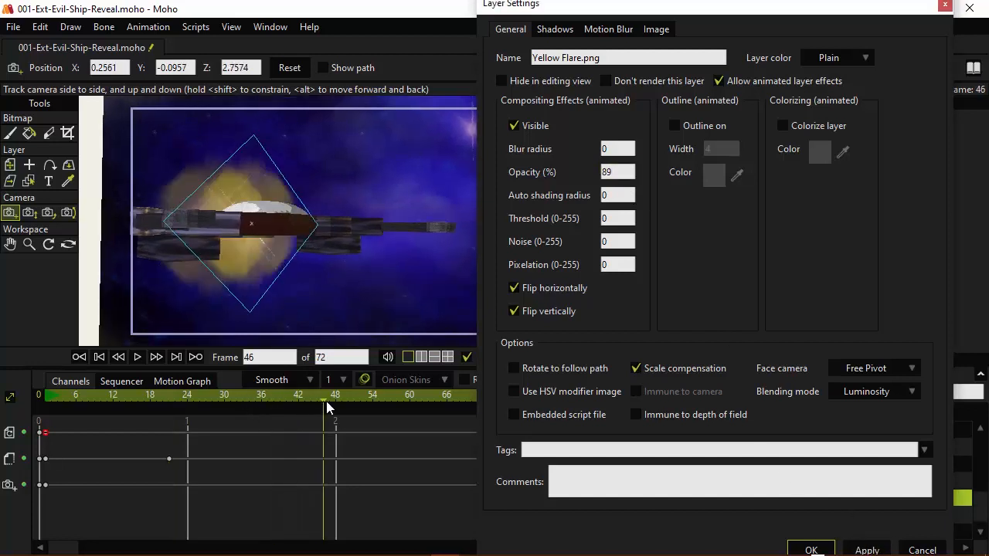
pyautogui.moveTo(627, 172); pyautogui.dragTo(604, 172)
pyautogui.write('34')
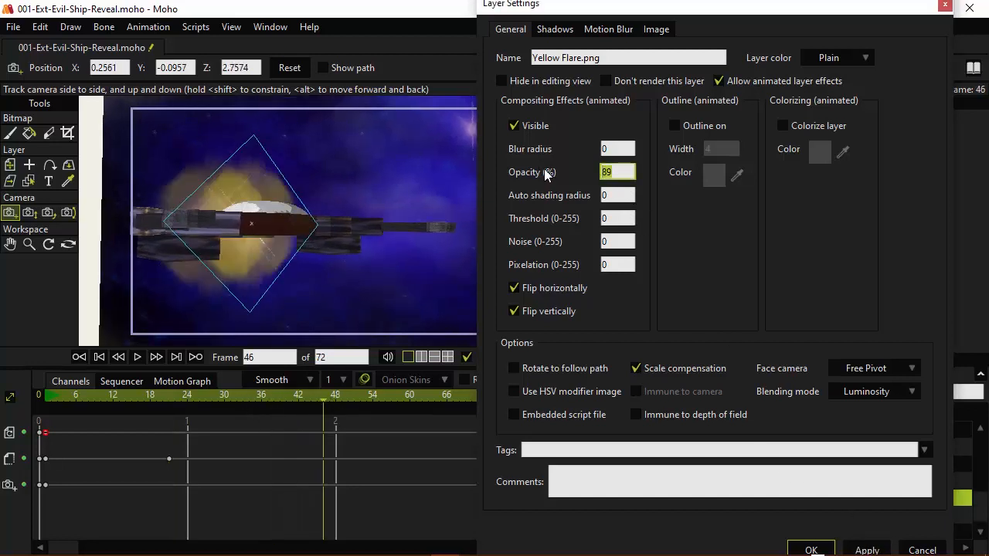
pyautogui.click(867, 547)
# Step: Set the opacity of the Yellow Flare.png layer to 78% at frame 72 and accept the layer settings
pyautogui.scroll(-1, 369, 434)
pyautogui.scroll(-1, 371, 440)
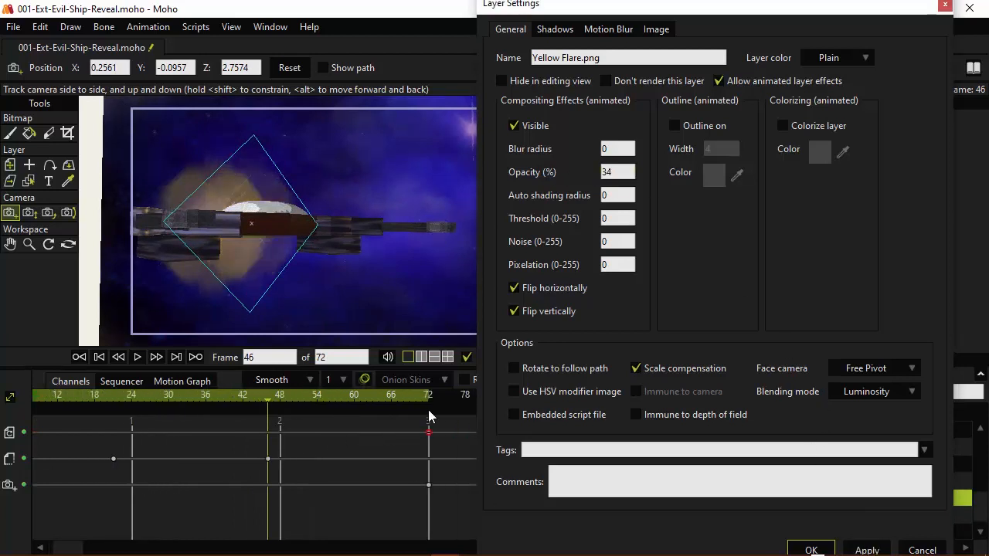
pyautogui.click(430, 399)
pyautogui.moveTo(612, 171); pyautogui.dragTo(502, 164)
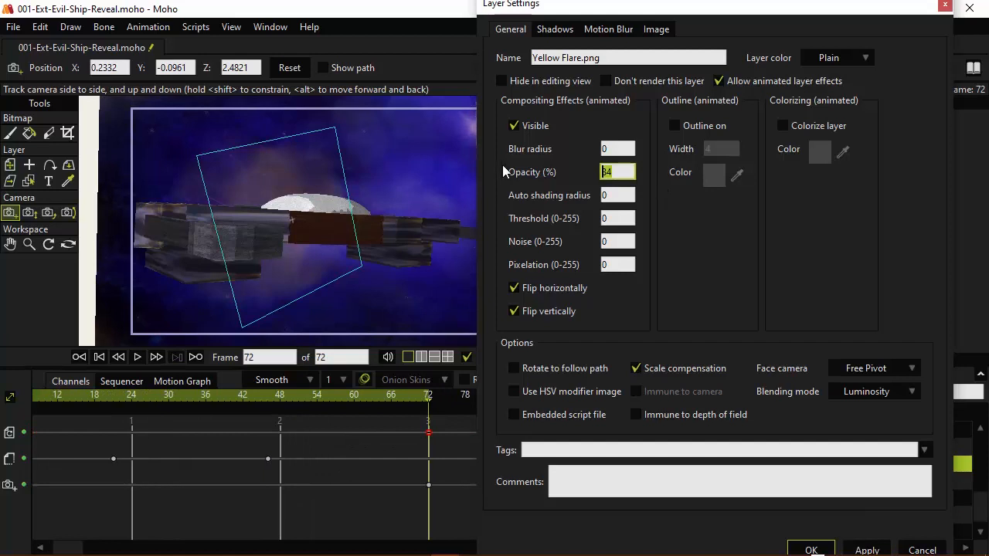
pyautogui.write('78')
pyautogui.click(865, 548)
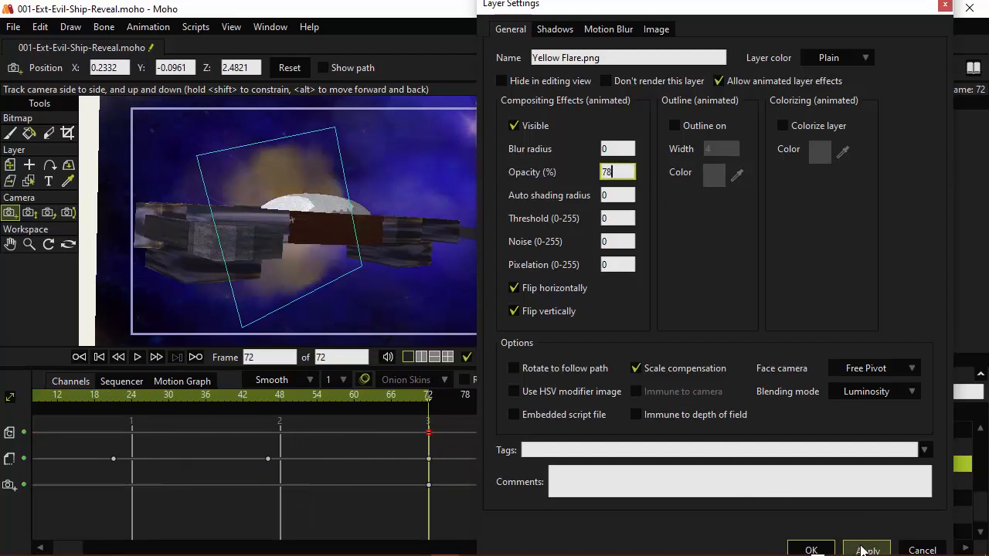
pyautogui.click(805, 550)
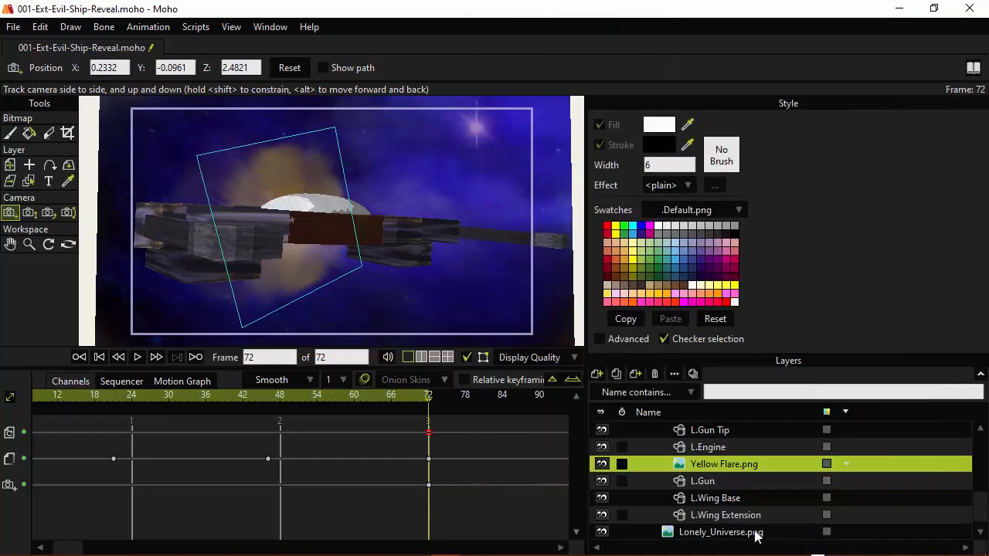
# Step: Step back and forth through the frames between 72 and 0 to review the yellow flare's spin and opacity pulsing
pyautogui.click(425, 397)
pyautogui.press('Left')
pyautogui.press('Left')
pyautogui.press('Left')
pyautogui.press('Left')
pyautogui.press('Left')
pyautogui.press('Left')
pyautogui.press('Left')
pyautogui.press('Left')
pyautogui.press('Left')
pyautogui.press('Left')
pyautogui.press('Left')
pyautogui.press('Left')
pyautogui.press('Left')
pyautogui.press('Left')
pyautogui.press('Left')
pyautogui.press('Left')
pyautogui.press('Left')
pyautogui.press('Left')
pyautogui.press('Left')
pyautogui.press('Left')
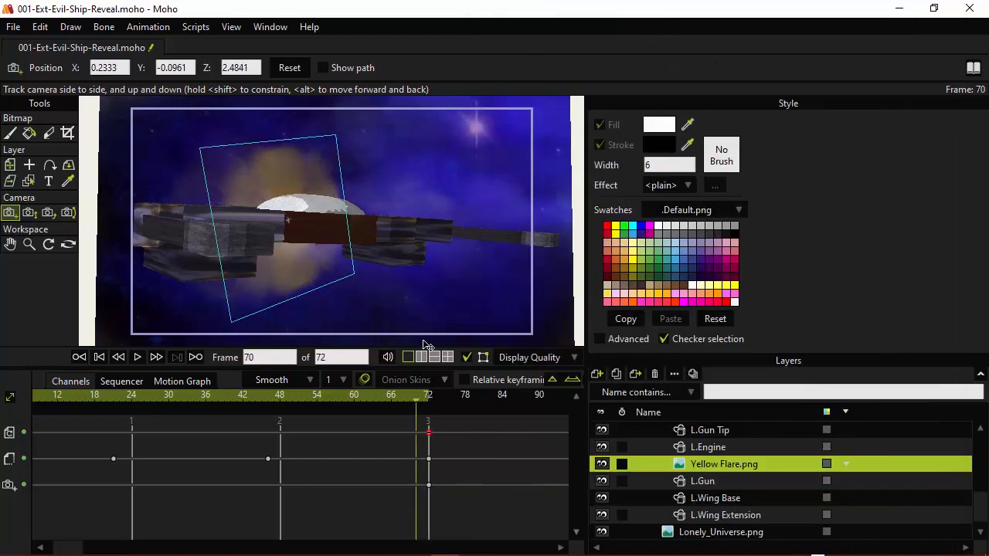
pyautogui.press('Right')
pyautogui.press('Right')
pyautogui.press('Right')
pyautogui.press('Right')
pyautogui.press('Right')
pyautogui.press('Right')
pyautogui.press('Right')
pyautogui.press('Right')
pyautogui.press('Right')
pyautogui.press('Right')
pyautogui.press('Right')
pyautogui.press('Right')
pyautogui.press('Right')
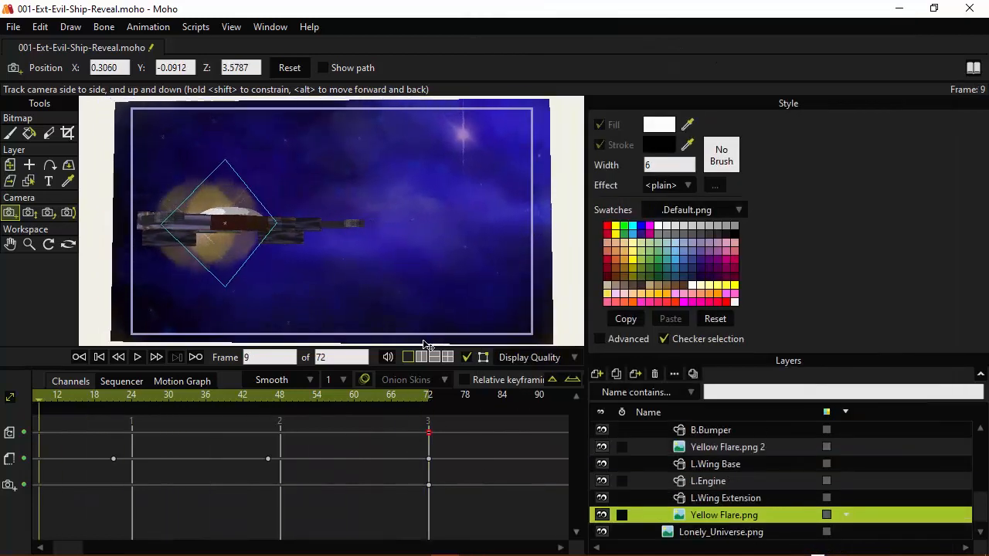
pyautogui.press('Right')
pyautogui.press('Right')
pyautogui.press('Right')
pyautogui.press('Right')
pyautogui.press('Right')
pyautogui.press('Right')
pyautogui.press('Right')
pyautogui.press('Right')
pyautogui.press('Right')
pyautogui.press('Right')
pyautogui.press('Right')
pyautogui.press('Right')
pyautogui.press('Right')
pyautogui.press('Right')
pyautogui.press('Right')
pyautogui.press('Right')
pyautogui.press('Right')
pyautogui.press('Right')
pyautogui.press('Right')
pyautogui.press('Right')
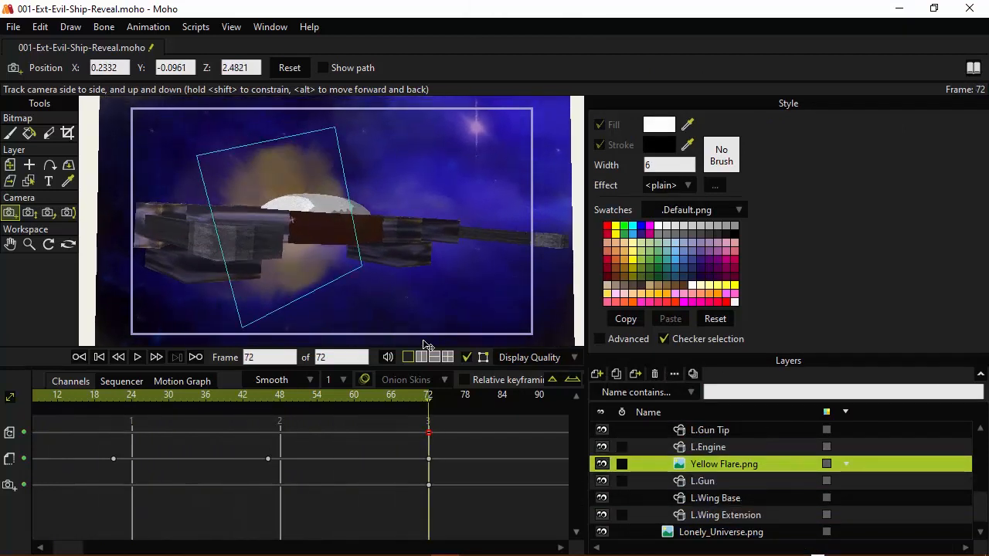
pyautogui.press('Left')
pyautogui.press('Left')
pyautogui.press('Left')
pyautogui.press('Left')
pyautogui.press('Left')
pyautogui.press('Left')
pyautogui.press('Left')
pyautogui.press('Left')
pyautogui.press('Left')
pyautogui.press('Left')
pyautogui.press('Left')
pyautogui.press('Left')
pyautogui.press('Left')
pyautogui.press('Left')
pyautogui.press('Left')
pyautogui.press('Left')
pyautogui.press('Left')
pyautogui.press('Left')
pyautogui.press('Left')
pyautogui.press('Left')
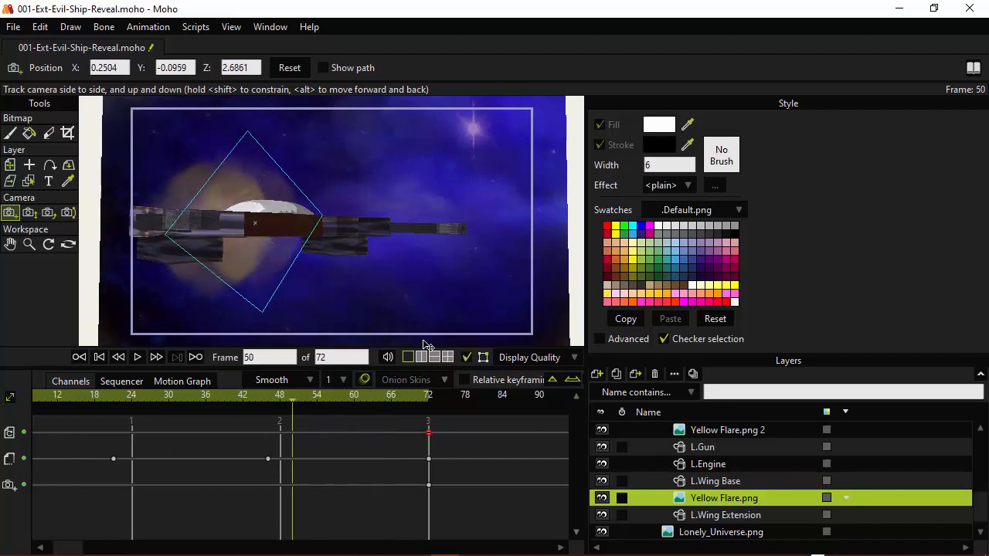
pyautogui.press('Left')
pyautogui.press('Left')
pyautogui.press('Left')
pyautogui.press('Left')
pyautogui.press('Left')
pyautogui.press('Left')
pyautogui.press('Left')
pyautogui.press('Left')
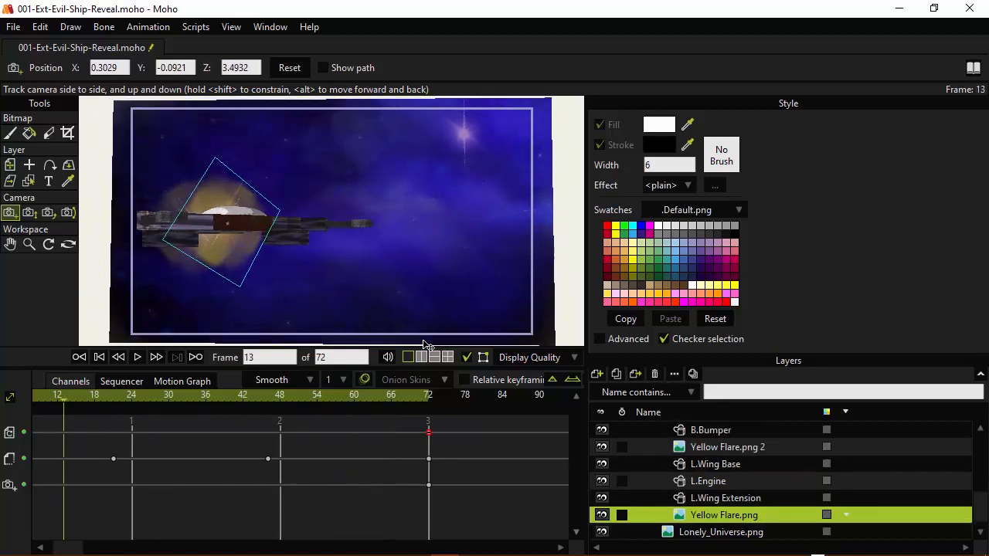
pyautogui.press('Right')
pyautogui.press('Right')
pyautogui.press('Right')
pyautogui.press('Right')
pyautogui.press('Right')
pyautogui.press('Right')
pyautogui.press('Right')
pyautogui.press('Right')
pyautogui.press('Right')
pyautogui.press('Right')
pyautogui.press('Right')
pyautogui.press('Right')
pyautogui.press('Right')
pyautogui.press('Right')
pyautogui.press('Right')
pyautogui.press('Right')
pyautogui.press('Right')
pyautogui.press('Right')
pyautogui.press('Right')
pyautogui.press('Right')
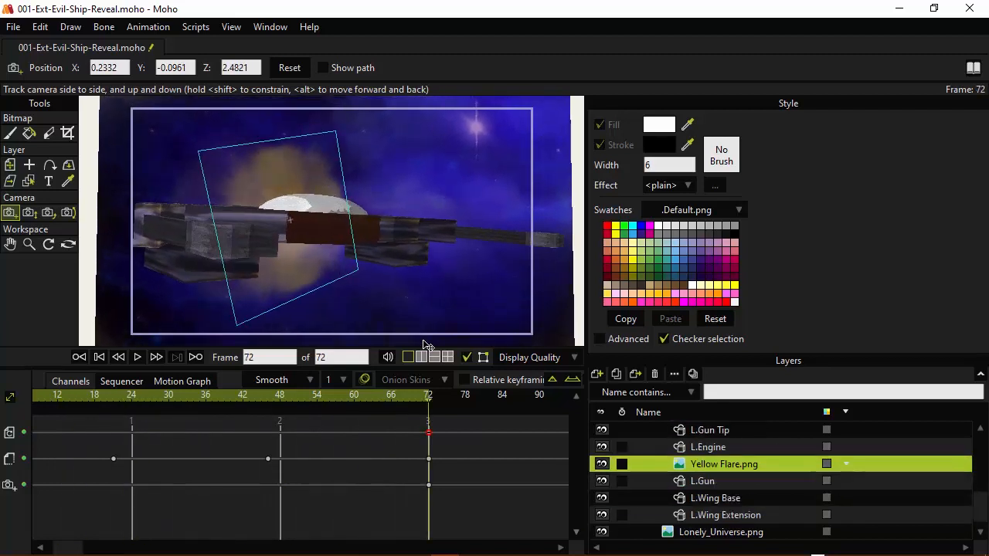
pyautogui.press('Left')
pyautogui.press('Left')
pyautogui.press('Left')
pyautogui.press('Left')
pyautogui.press('Left')
pyautogui.press('Left')
pyautogui.press('Left')
pyautogui.press('Left')
pyautogui.press('Left')
pyautogui.press('Left')
pyautogui.press('Left')
pyautogui.press('Left')
pyautogui.press('Left')
pyautogui.press('Left')
pyautogui.press('Left')
pyautogui.press('Left')
pyautogui.press('Left')
pyautogui.press('Left')
pyautogui.press('Left')
pyautogui.press('Left')
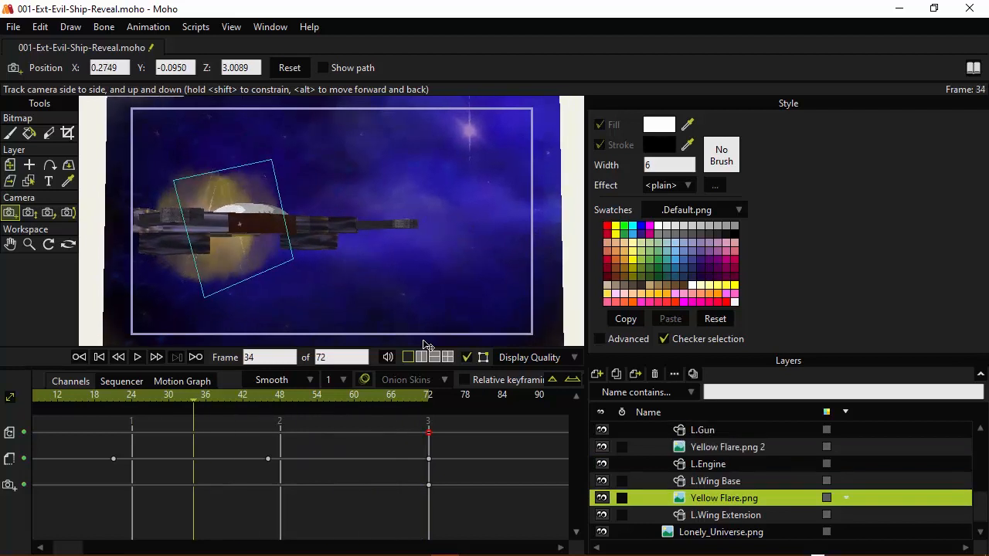
pyautogui.press('Left')
pyautogui.press('Left')
pyautogui.press('Left')
pyautogui.press('Left')
pyautogui.press('Left')
pyautogui.press('Left')
pyautogui.press('Left')
pyautogui.press('Left')
pyautogui.press('Left')
pyautogui.press('Left')
pyautogui.press('Left')
pyautogui.press('Left')
pyautogui.press('Left')
pyautogui.press('Left')
pyautogui.press('Left')
pyautogui.press('Left')
pyautogui.press('Left')
pyautogui.press('Left')
pyautogui.press('Left')
pyautogui.press('Left')
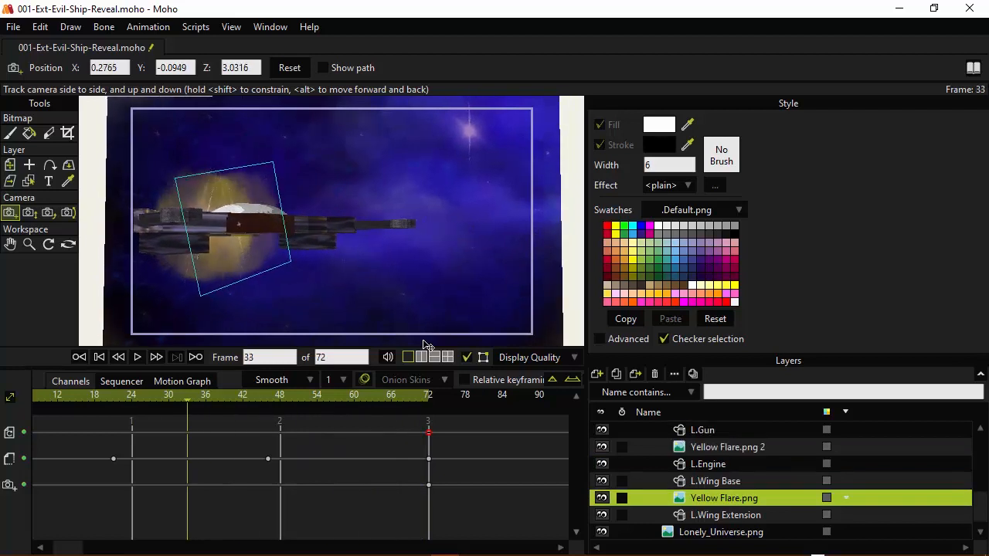
pyautogui.press('Left')
pyautogui.press('Left')
pyautogui.press('Left')
pyautogui.press('Left')
pyautogui.press('Left')
pyautogui.press('Left')
pyautogui.press('Left')
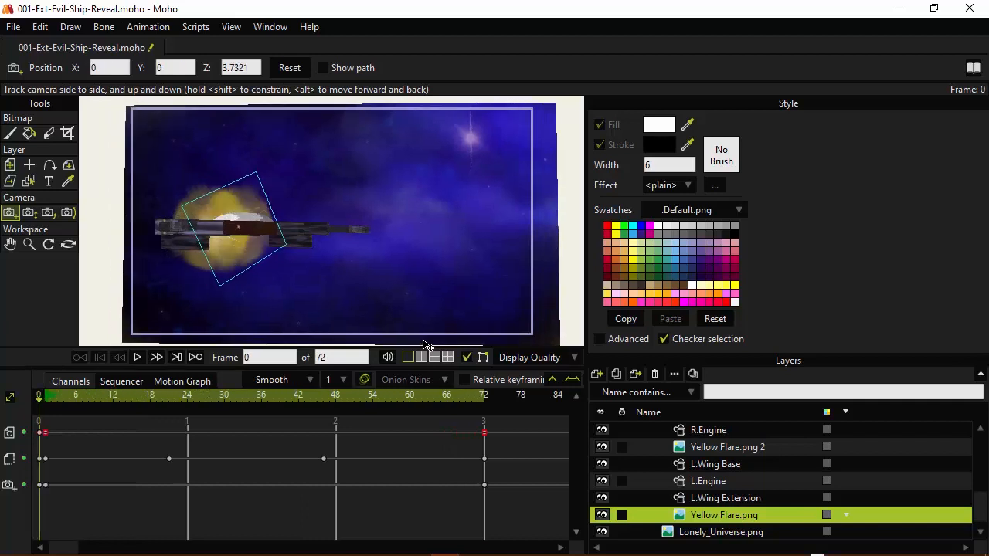
# Step: Move to frame 1, start gathering the project's media, and go to the Exercise Files folder as the save location
pyautogui.press('Right')
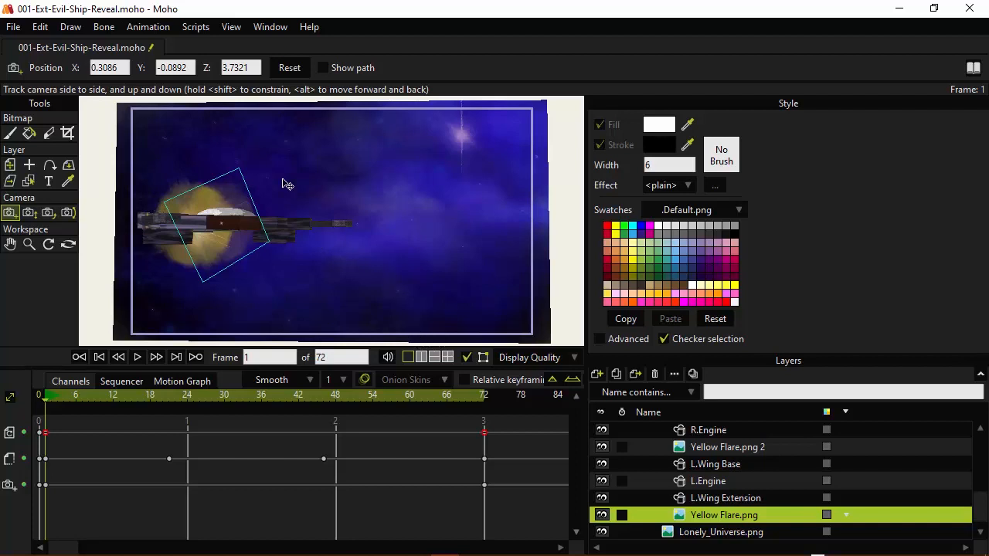
pyautogui.click(14, 29)
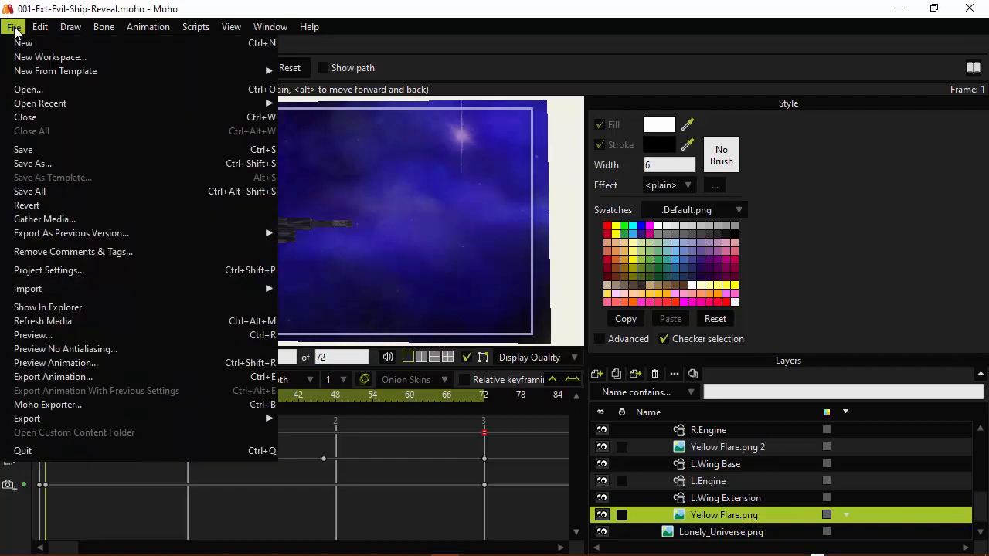
pyautogui.click(57, 219)
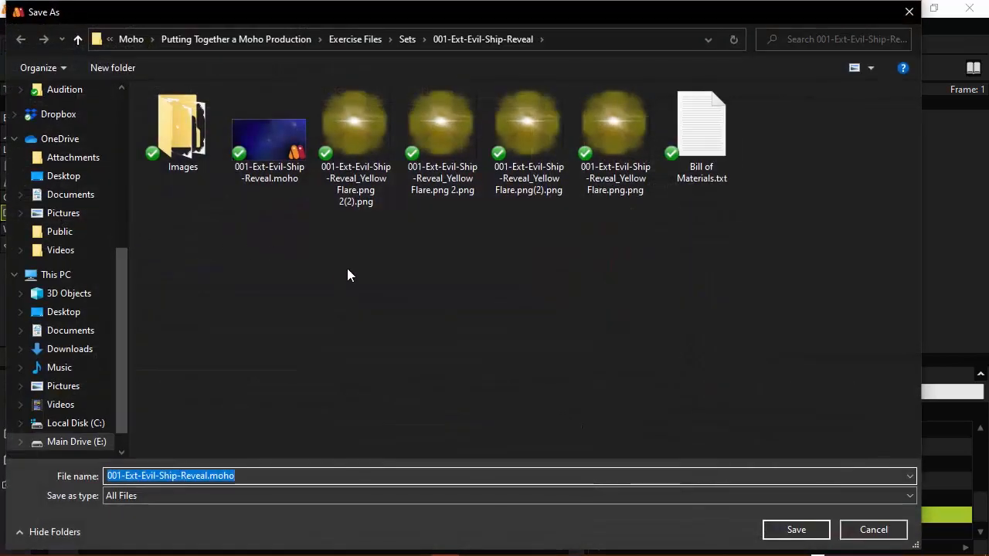
pyautogui.click(354, 40)
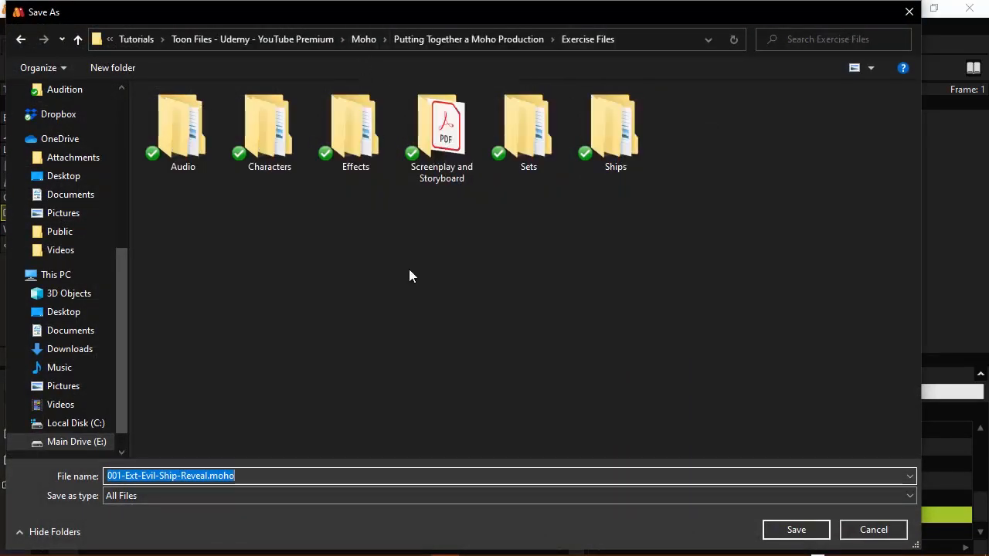
# Step: Create a new folder named Scenes inside Exercise Files and open it
pyautogui.click(113, 69)
pyautogui.write('Scenes')
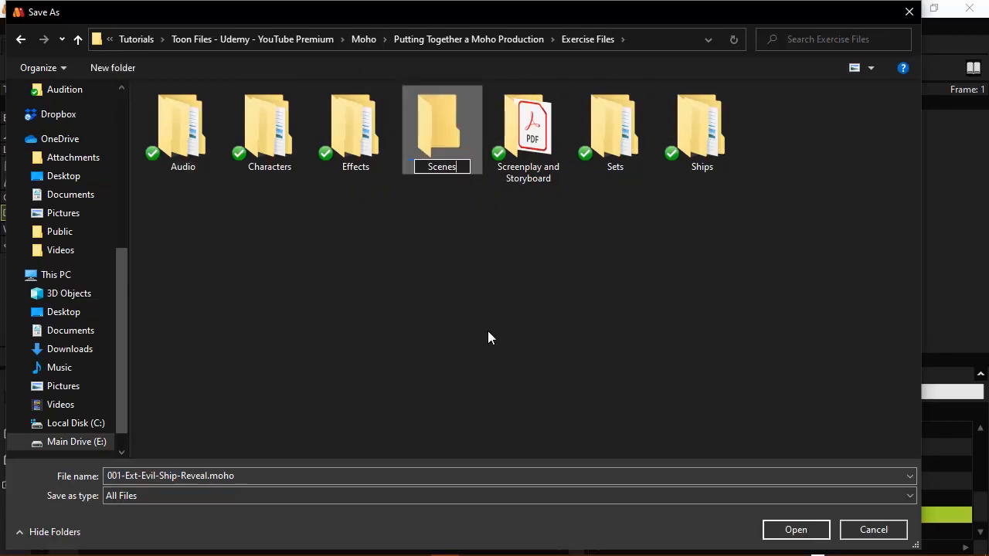
pyautogui.press('Return')
pyautogui.click(481, 333)
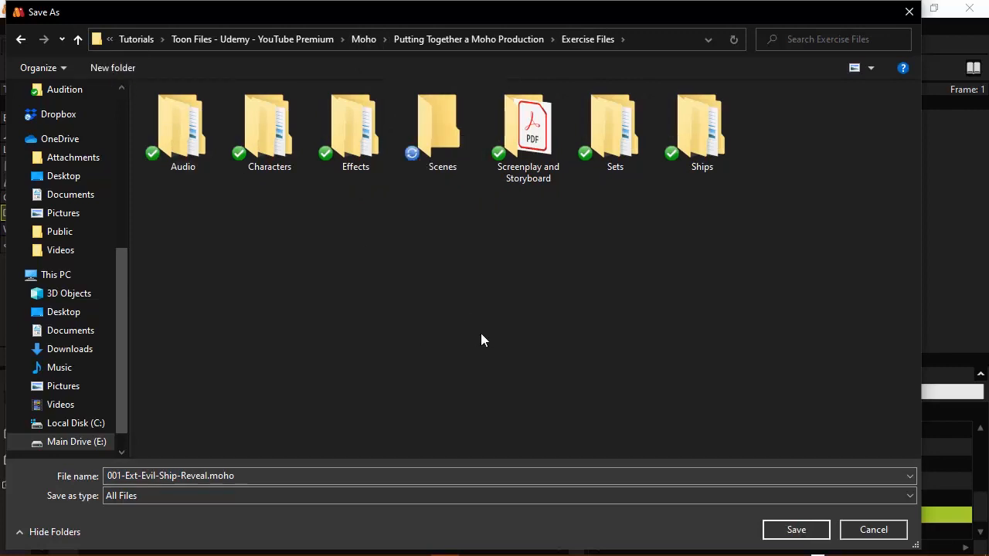
pyautogui.doubleClick(429, 130)
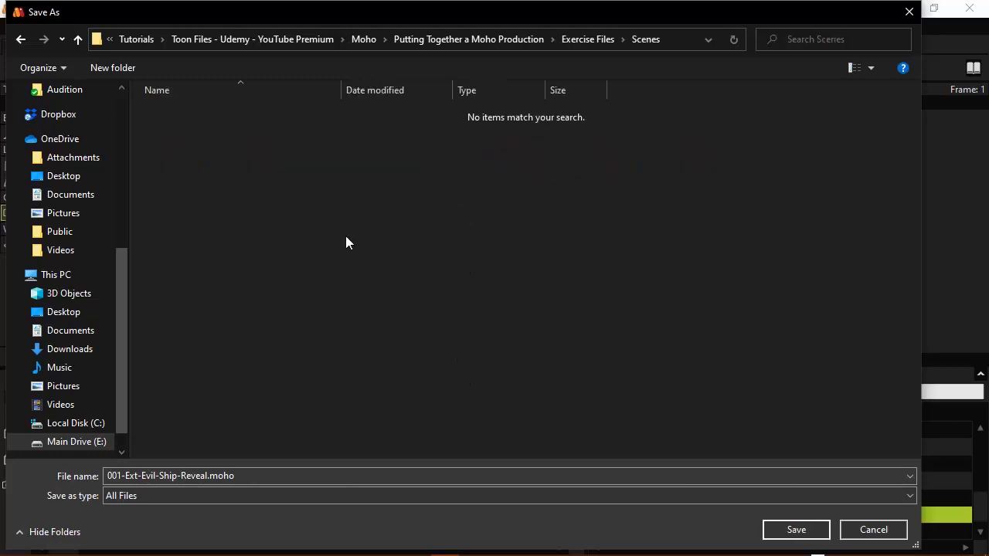
# Step: Name the gathered project file Scene_001_Ship_Reveal and save it with its media in the Scenes folder
pyautogui.click(281, 481)
pyautogui.click(155, 476)
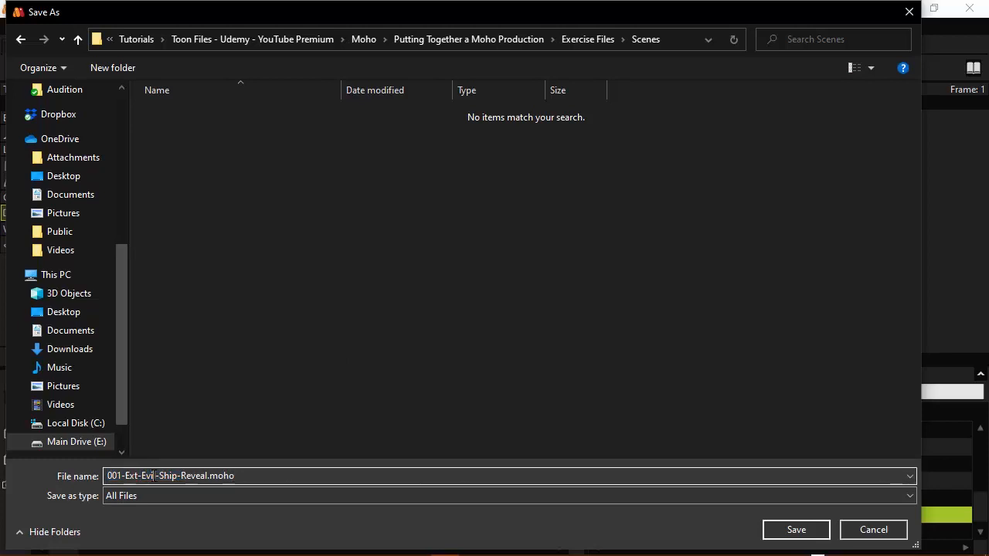
pyautogui.write('l')
pyautogui.moveTo(235, 476); pyautogui.dragTo(125, 476)
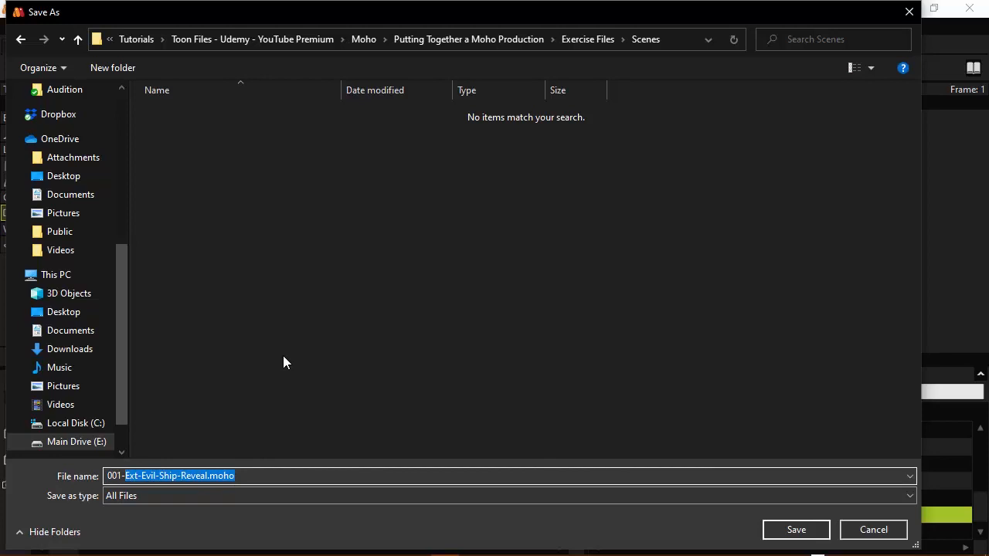
pyautogui.write('Scen')
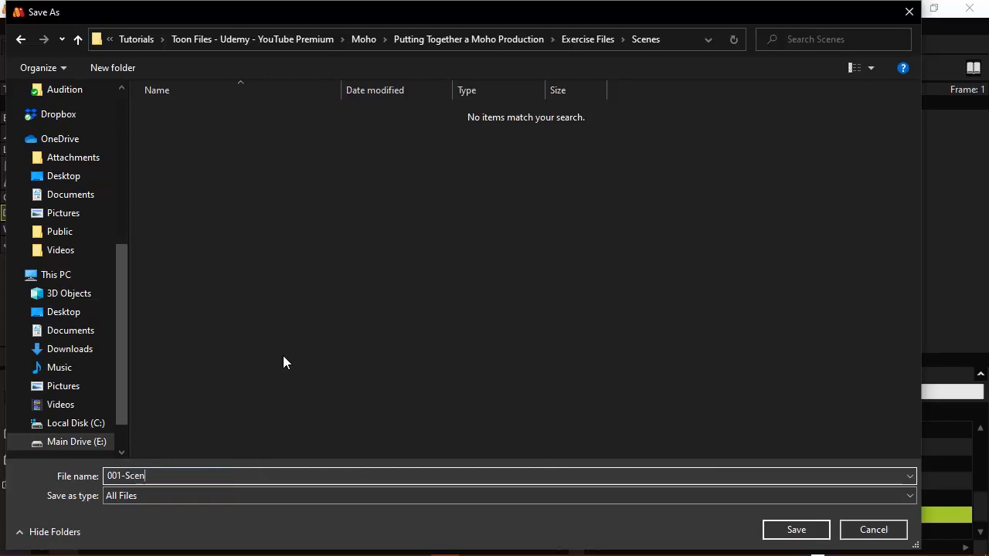
pyautogui.press('BackSpace')
pyautogui.press('BackSpace')
pyautogui.press('BackSpace')
pyautogui.press('BackSpace')
pyautogui.press('BackSpace')
pyautogui.press('BackSpace')
pyautogui.press('BackSpace')
pyautogui.press('BackSpace')
pyautogui.write('Scene_001')
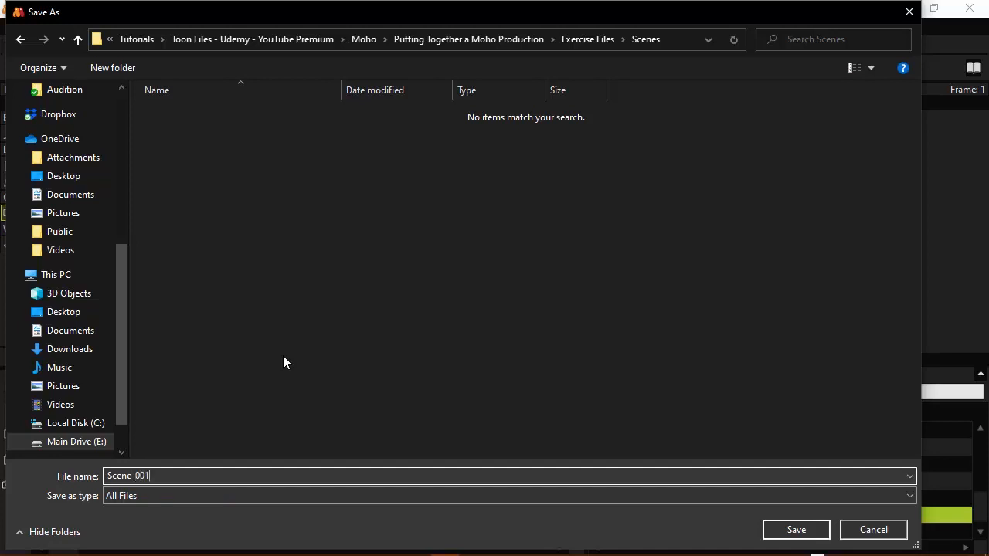
pyautogui.write('_Ship_Reveal')
pyautogui.press('Return')
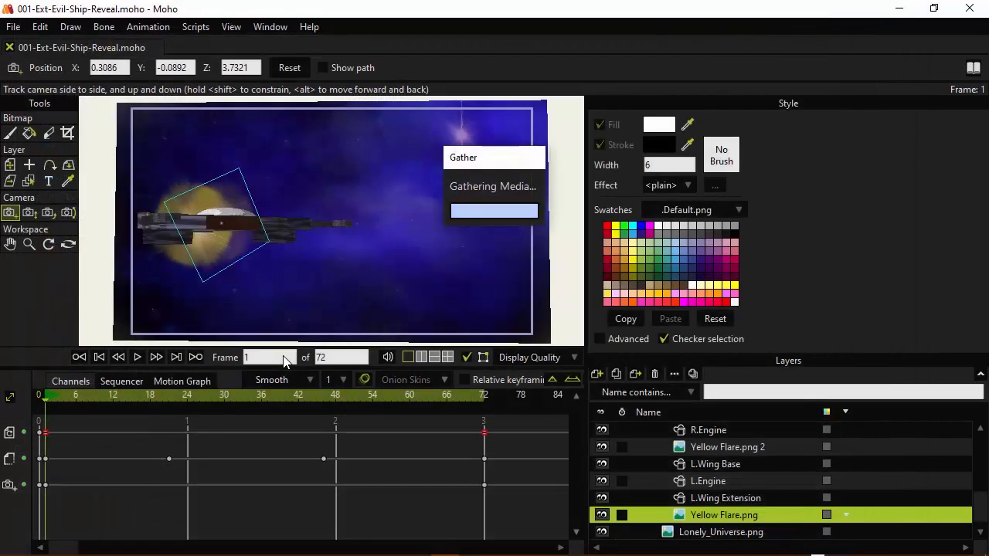